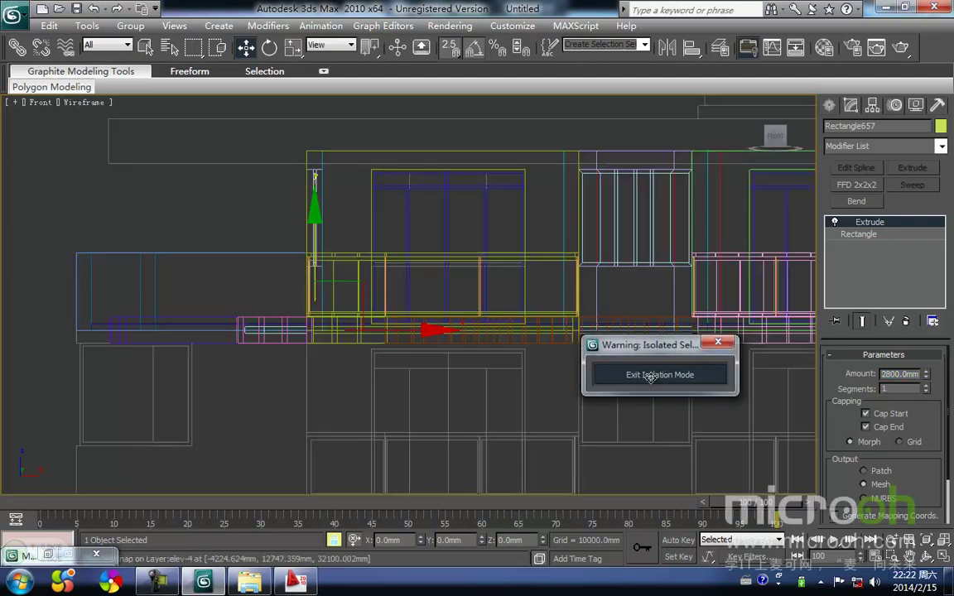
- Exit isolation mode and undo the stray sideways move of the extruded wall piece
left_click(649, 378)
middle_click_drag(442, 267, 443, 281)
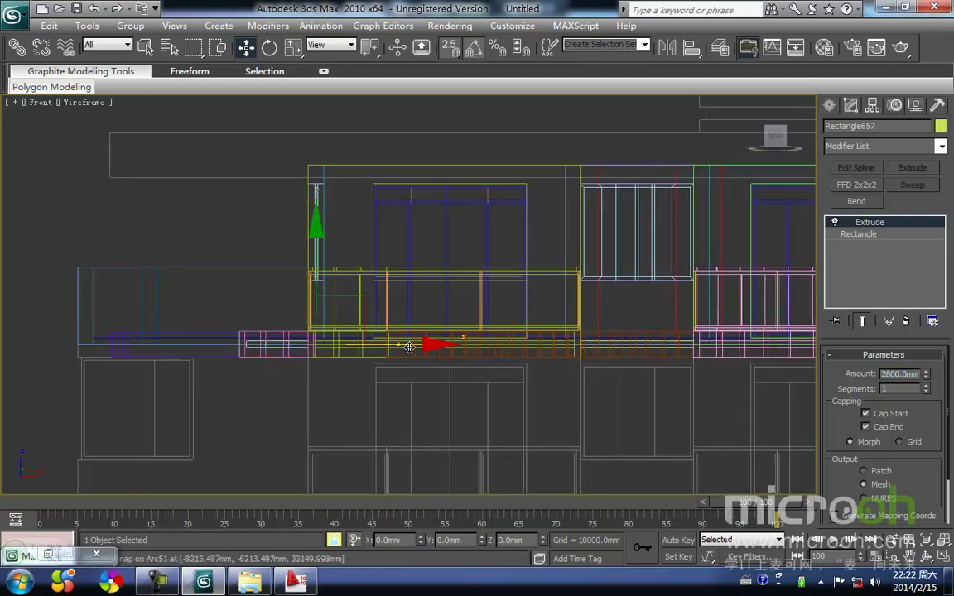
left_click_drag(397, 346, 422, 348)
key("ctrl+z")
- Assign the 墙面2 material to the small extruded wall piece beside the side window on the top floor
mouse_move(306, 318)
middle_mouse_down()
mouse_move(313, 298)
mouse_move(365, 363)
mouse_move(432, 379)
mouse_move(353, 165)
middle_mouse_up()
key("F3")
scroll(314, 273, "down", 3)
scroll(447, 298, "up", 3)
middle_click_drag(447, 298, 335, 346)
key("m")
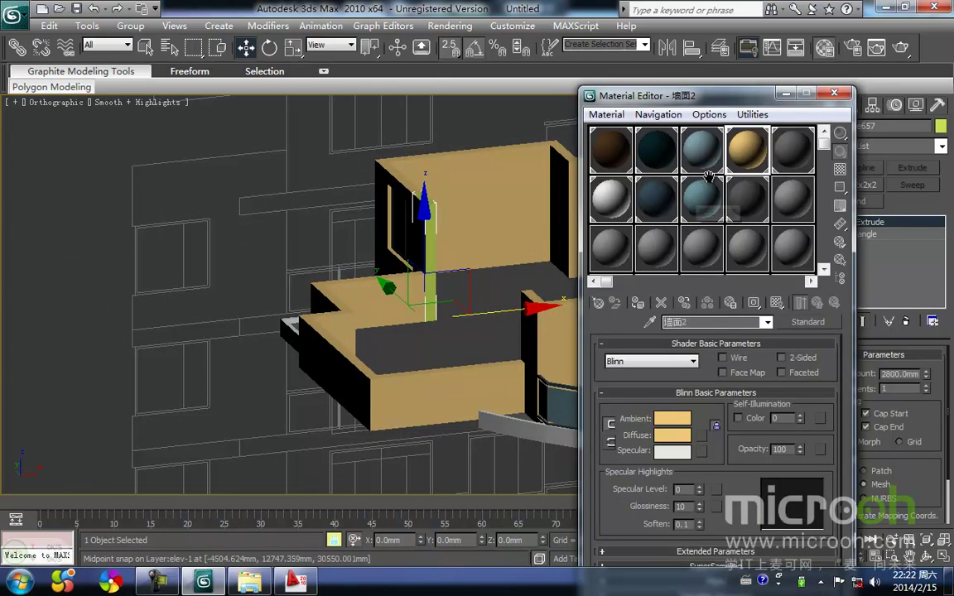
middle_click_drag(459, 252, 444, 277)
scroll(447, 275, "down", 2)
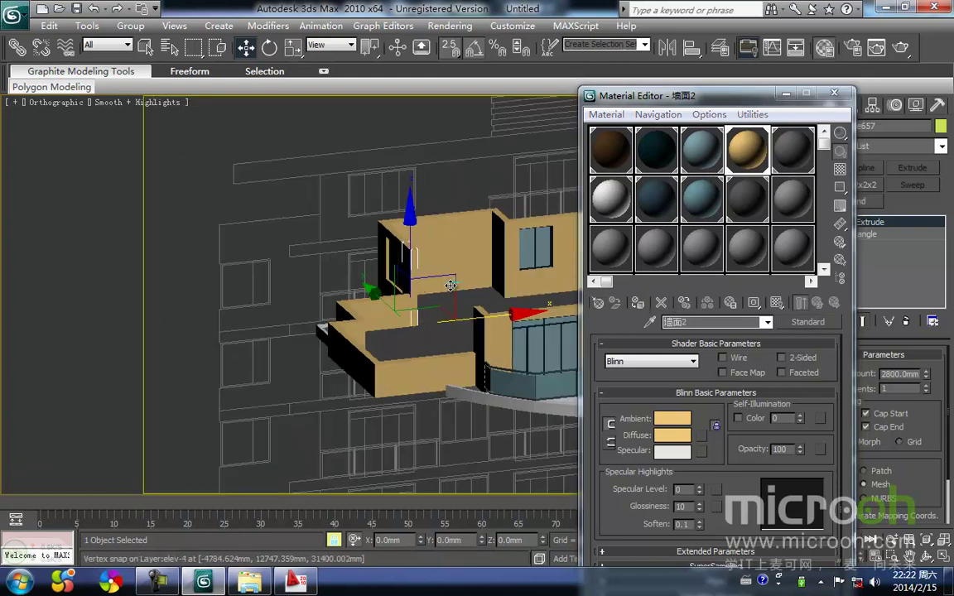
scroll(450, 285, "up", 2)
- Delete the leftover red spline shapes near the balcony with the geometry temporarily hidden, and close the Material Editor
key("shift+g")
scroll(427, 356, "up", 2)
left_click_drag(467, 377, 399, 313)
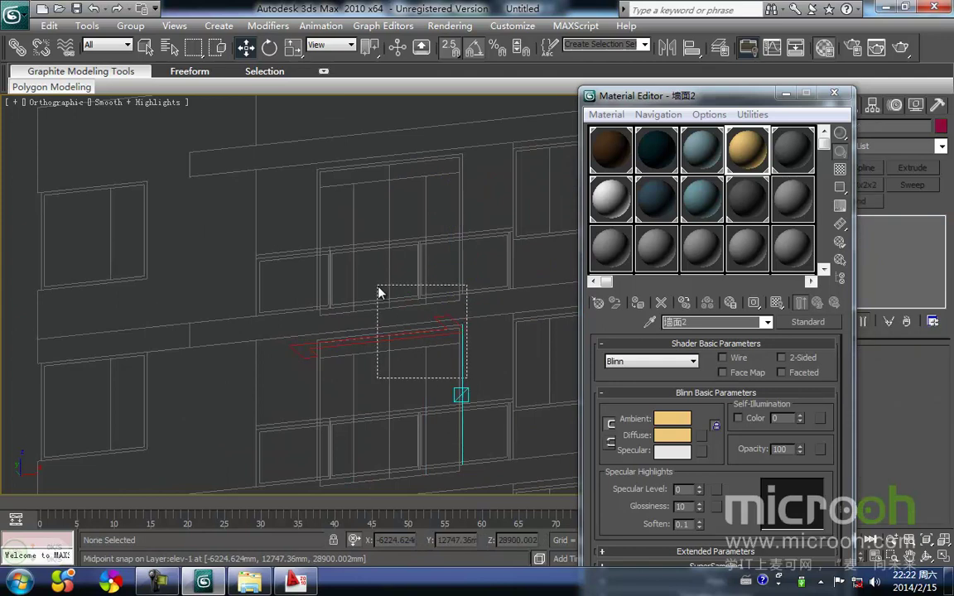
left_click(401, 320)
middle_click_drag(400, 320, 378, 325)
key("Delete")
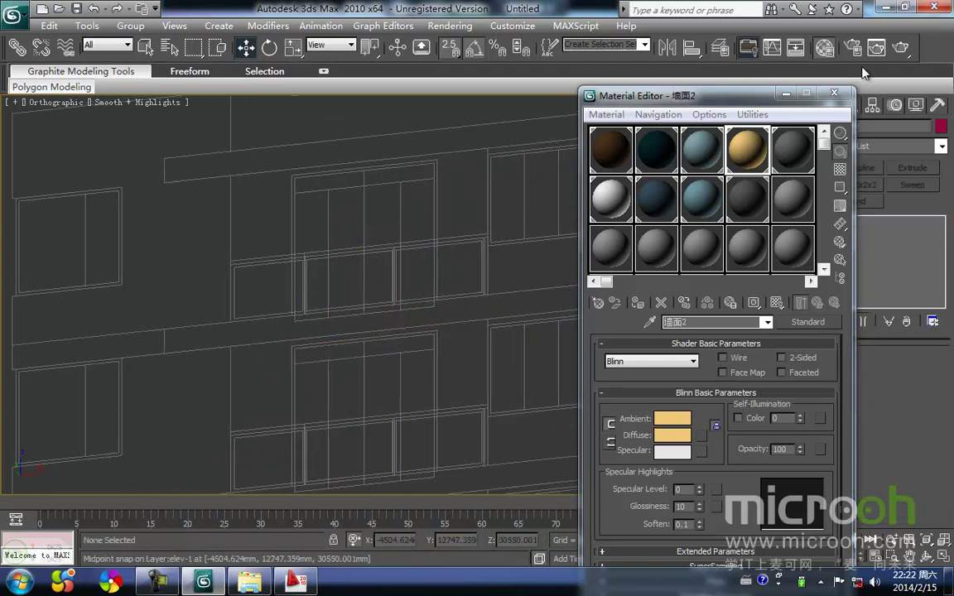
left_click(830, 95)
middle_click_drag(510, 277, 518, 269)
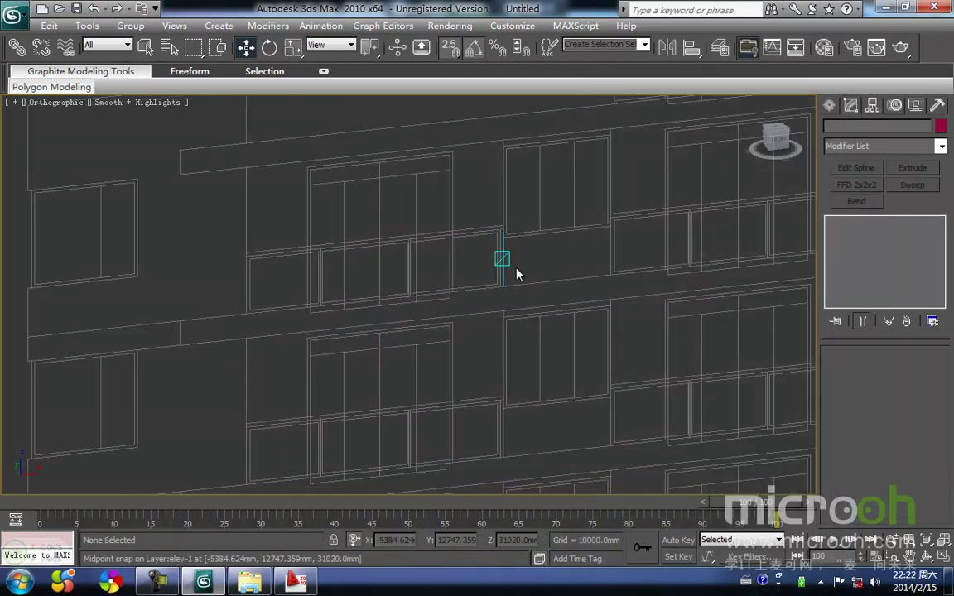
key("shift+g")
- Draw a rectangle about 6460 by 240 mm in plan over the open side wall between the rear corner and the front wall
middle_click_drag(455, 328, 458, 323)
scroll(461, 325, "down", 1)
scroll(471, 328, "up", 1)
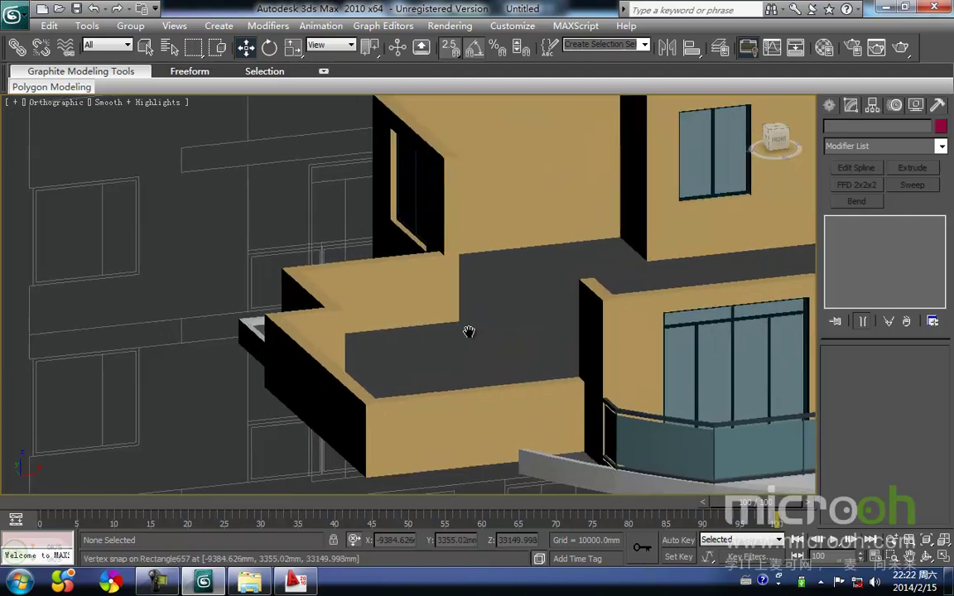
scroll(424, 366, "down", 2)
key("t")
scroll(508, 314, "up", 3)
middle_click_drag(509, 315, 382, 367)
key("F3")
scroll(378, 376, "up", 2)
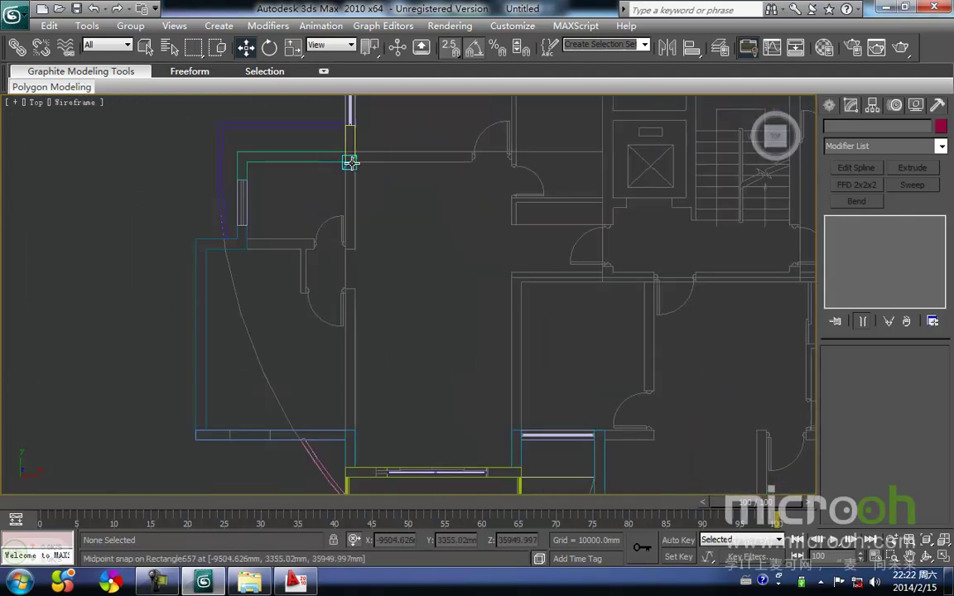
left_click(829, 105)
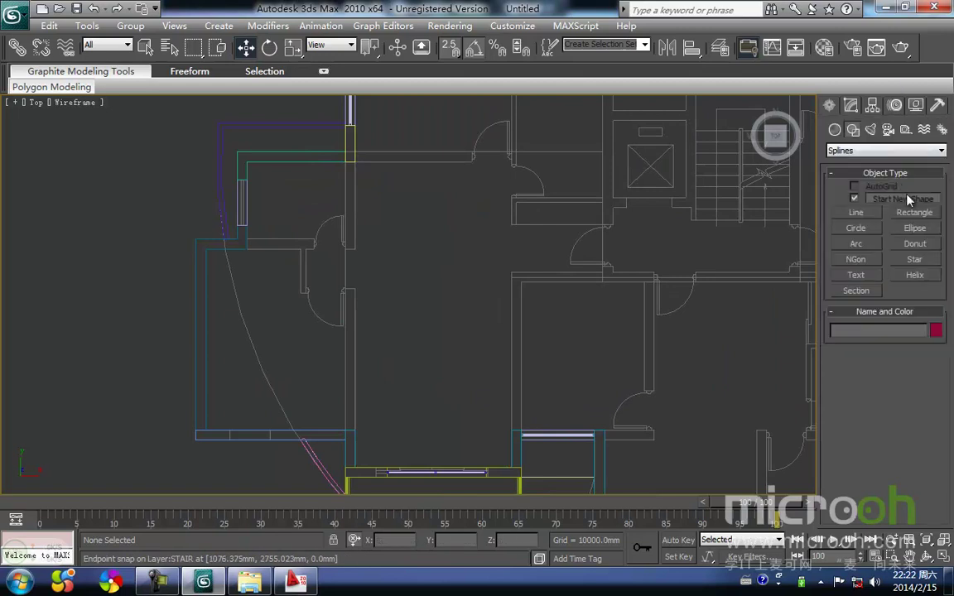
left_click(914, 213)
middle_click_drag(509, 158, 539, 146)
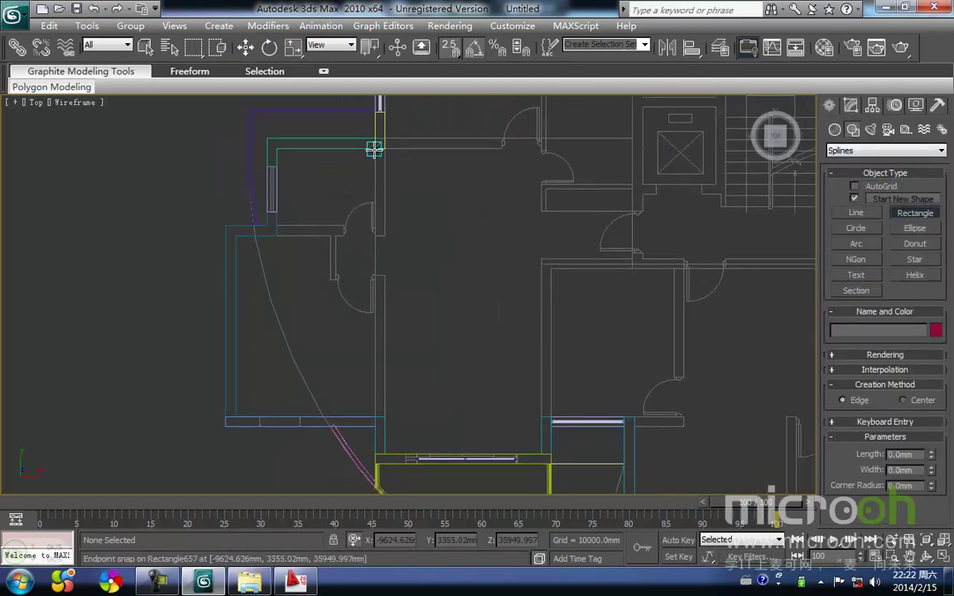
mouse_move(387, 149)
left_mouse_down()
mouse_move(375, 236)
mouse_move(377, 460)
mouse_move(372, 416)
left_mouse_up()
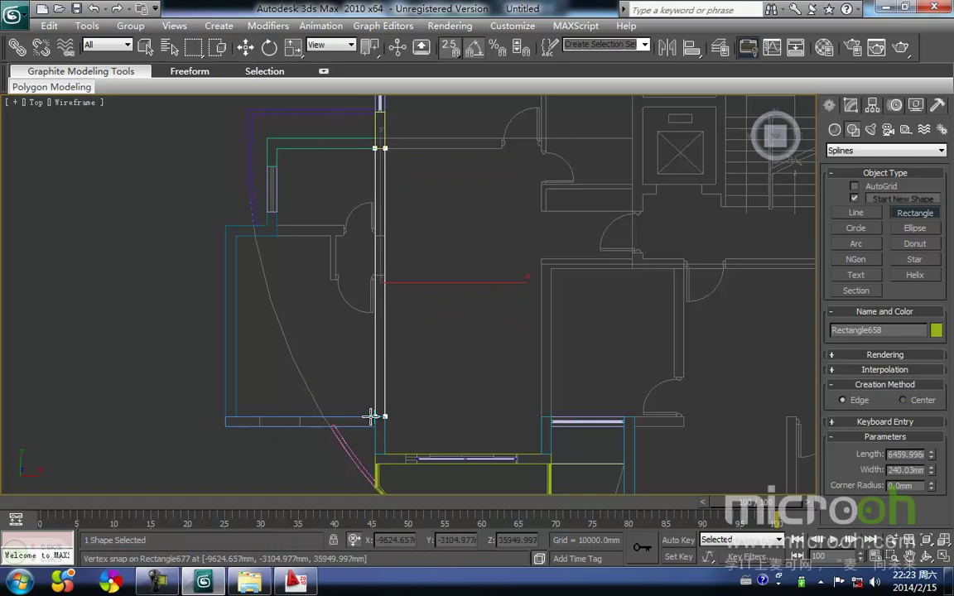
- Extrude the new side wall rectangle by 2800 mm
key("w")
key("f")
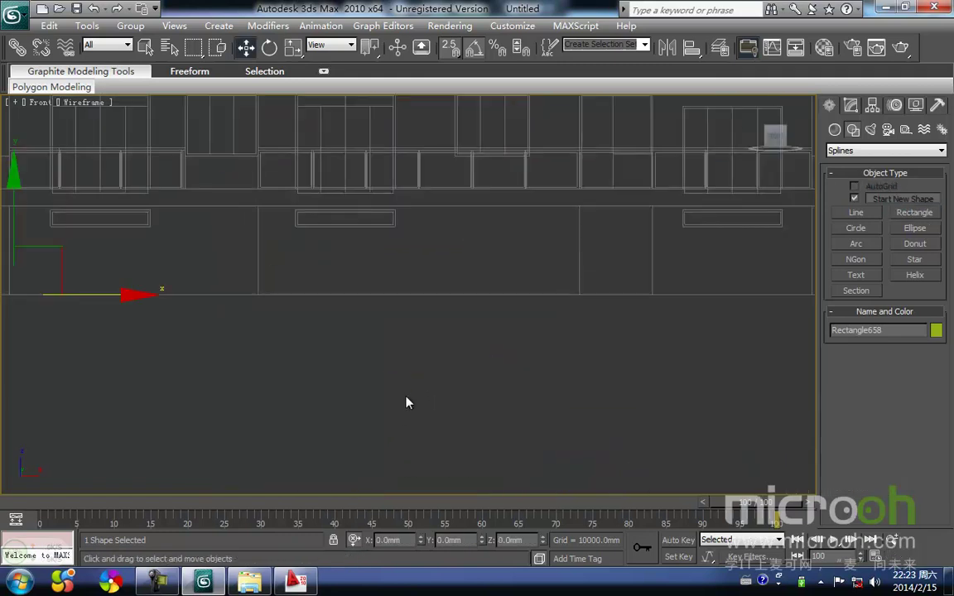
key("z")
left_click(856, 103)
left_click(912, 168)
- Raise the extruded side wall in the front view to the top floor, aligned with the upper edge of the existing walls
scroll(361, 213, "down", 14)
middle_click_drag(379, 130, 350, 337)
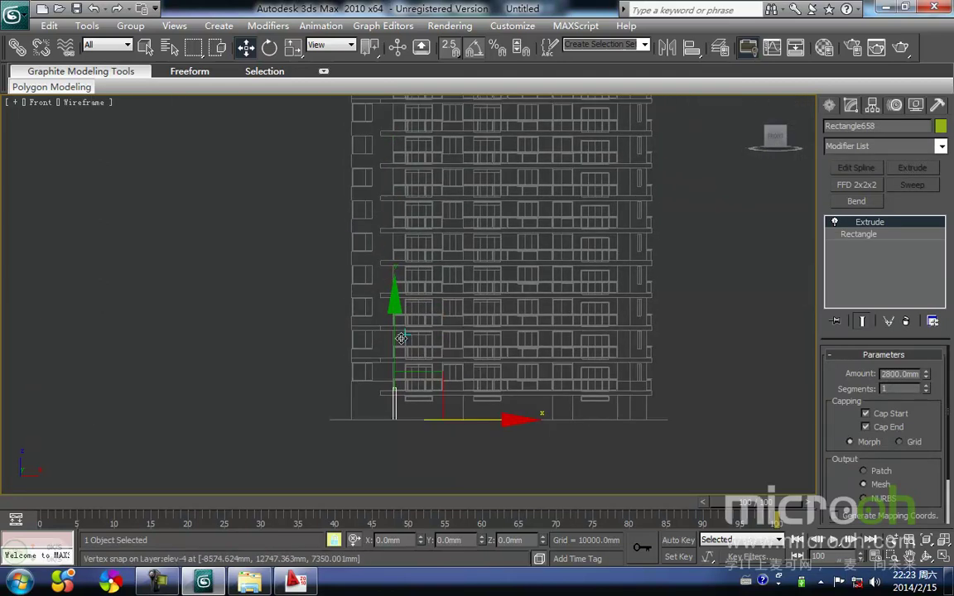
left_click_drag(396, 345, 407, 117)
middle_click_drag(390, 209, 378, 357)
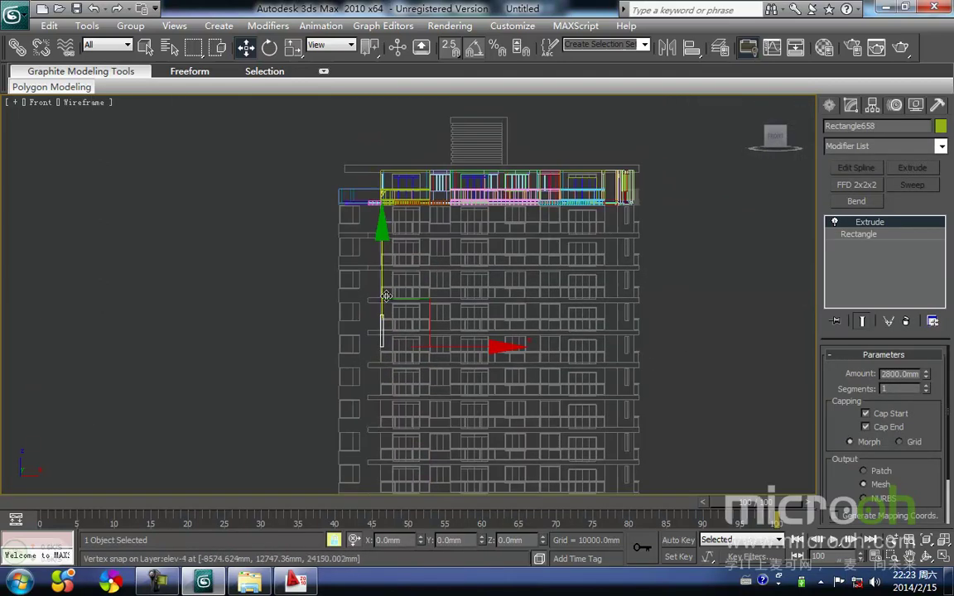
left_click_drag(380, 285, 382, 124)
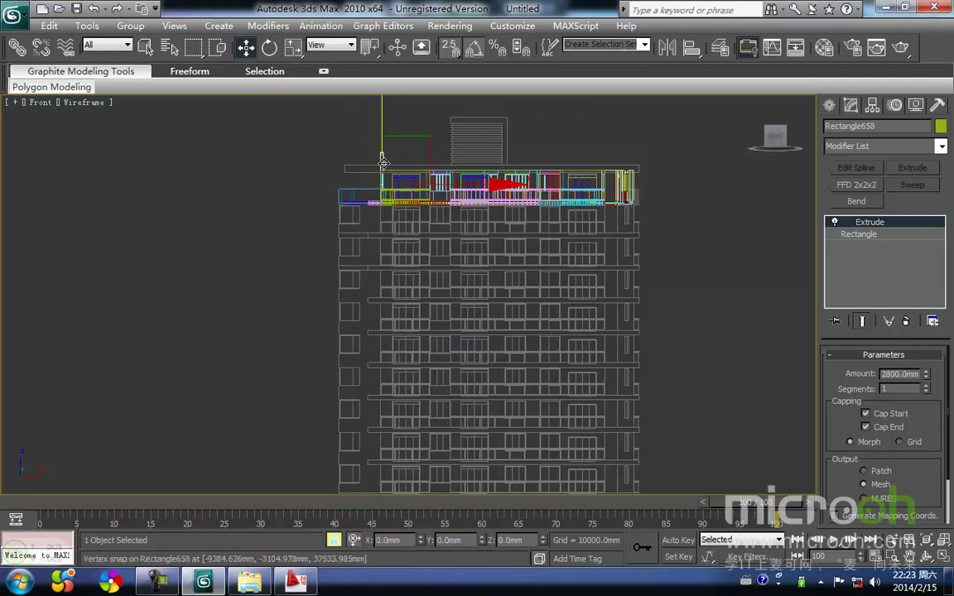
scroll(423, 259, "up", 5)
middle_click_drag(353, 140, 370, 283)
left_click_drag(387, 123, 388, 196)
middle_click_drag(396, 206, 369, 175)
key("F3")
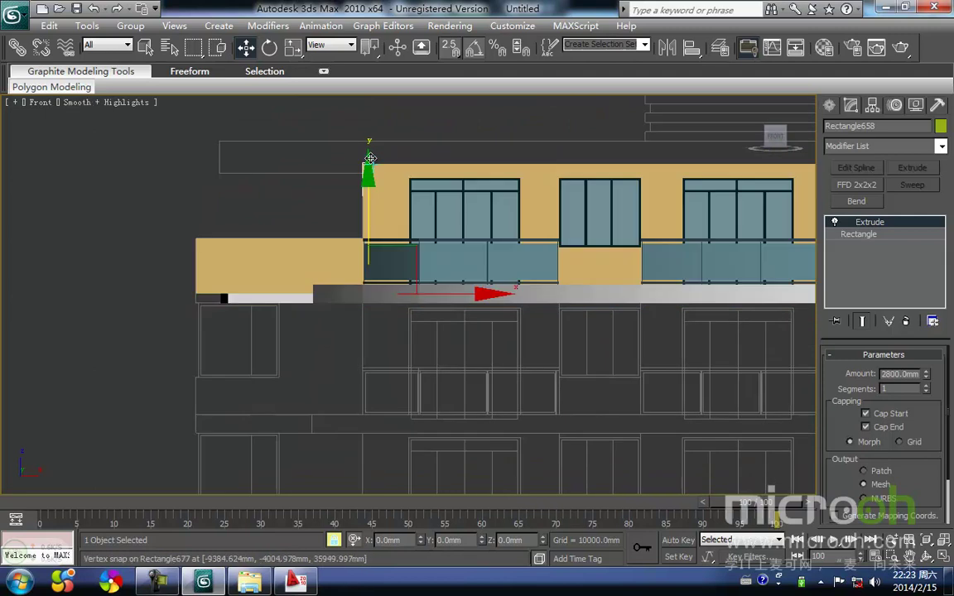
- Assign the 墙面2 material to the new side wall, deselect it, and minimize the Material Editor
scroll(410, 295, "down", 4)
mouse_move(431, 338)
middle_mouse_down("alt")
mouse_move(433, 351)
mouse_move(481, 376)
mouse_move(221, 153)
mouse_move(199, 155)
mouse_move(405, 306)
mouse_move(420, 301)
mouse_move(41, 125)
middle_mouse_up("alt")
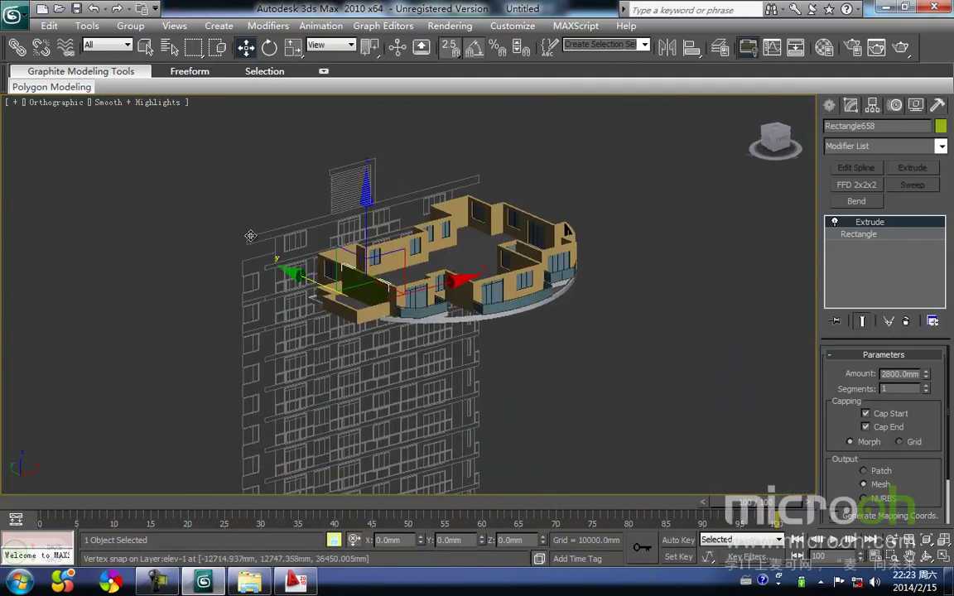
scroll(226, 268, "up", 4)
key("space")
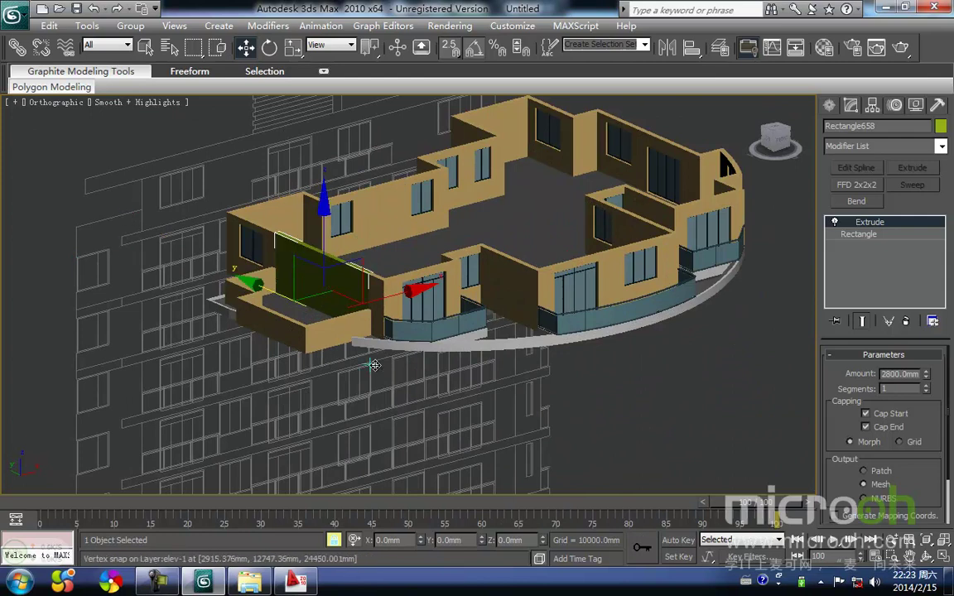
left_click(381, 389)
left_click(337, 285)
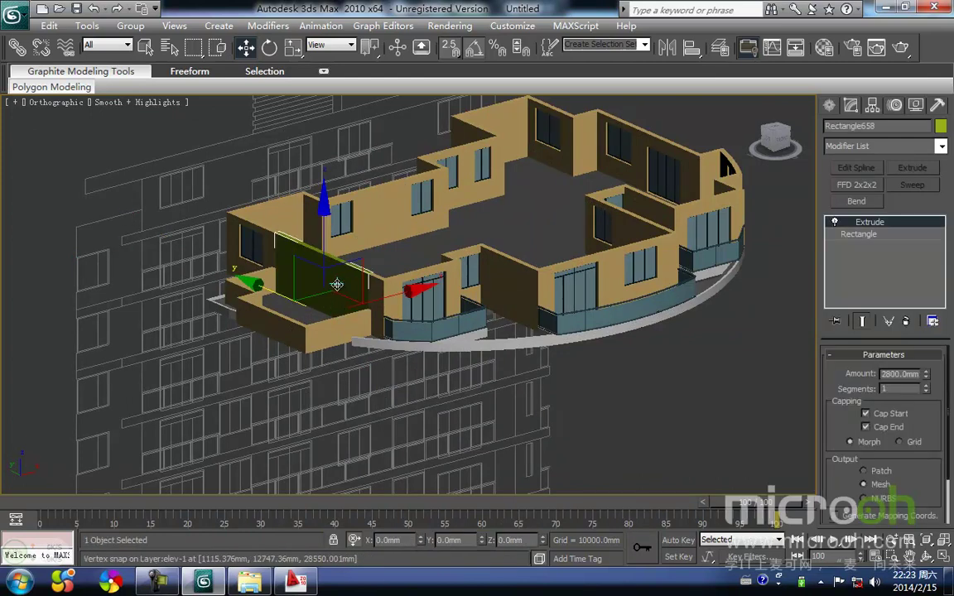
key("m")
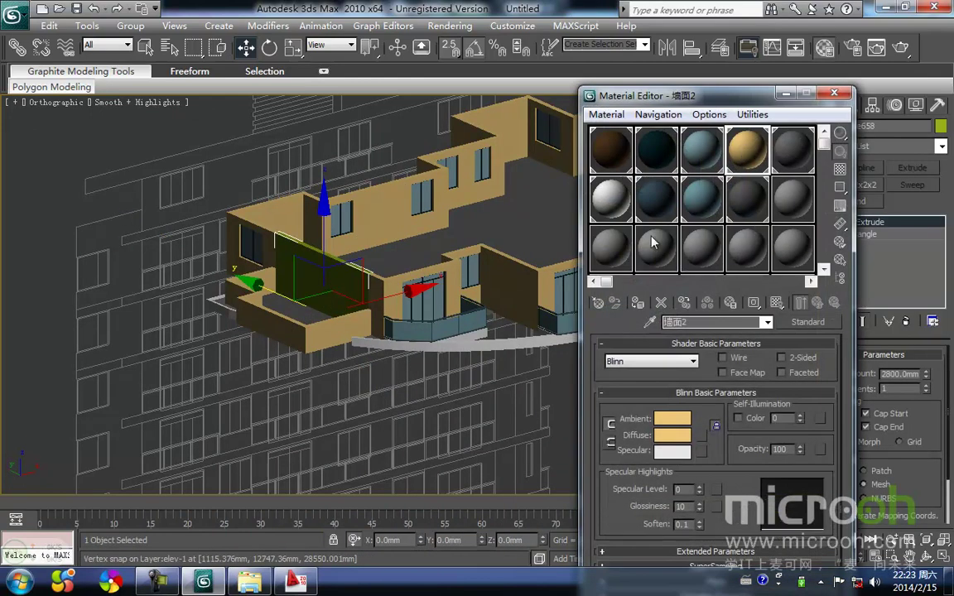
left_click(447, 436)
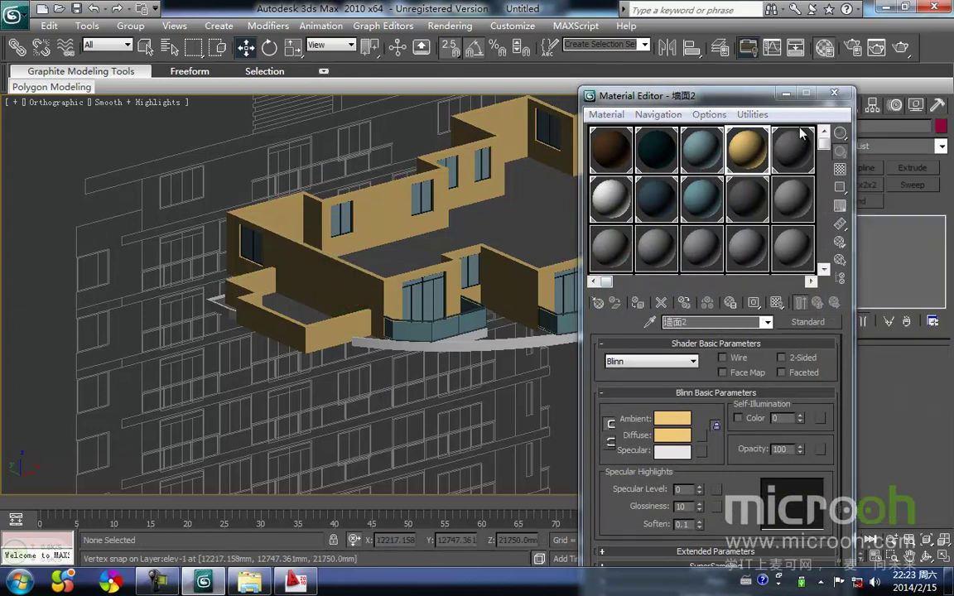
left_click(786, 95)
- Compare the far end of the modeled floor with the top-floor elevation drawing, toggling geometry and shapes on and off
middle_click_drag(426, 231, 306, 338)
key("f")
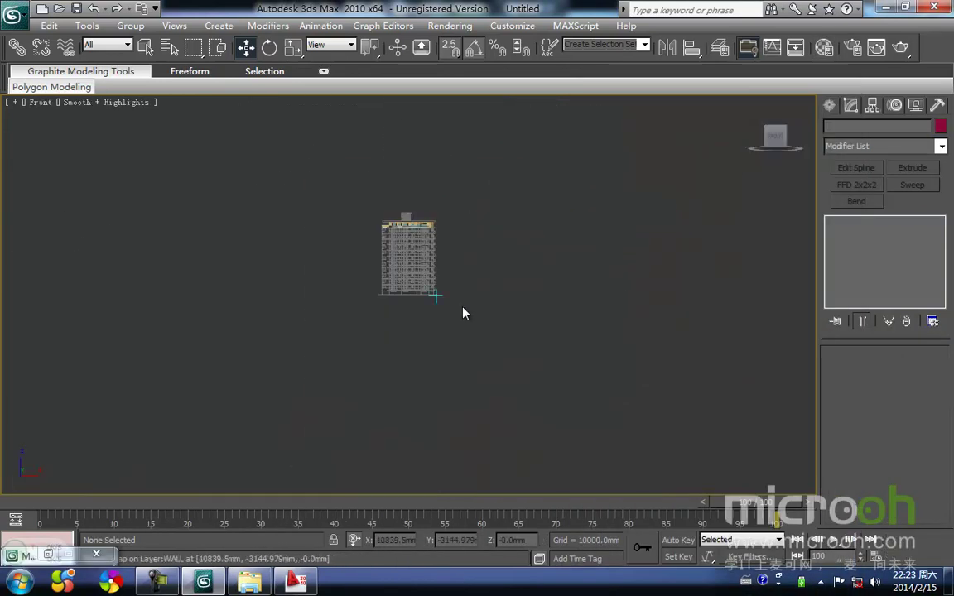
scroll(392, 315, "up", 8)
middle_click_drag(480, 255, 443, 301)
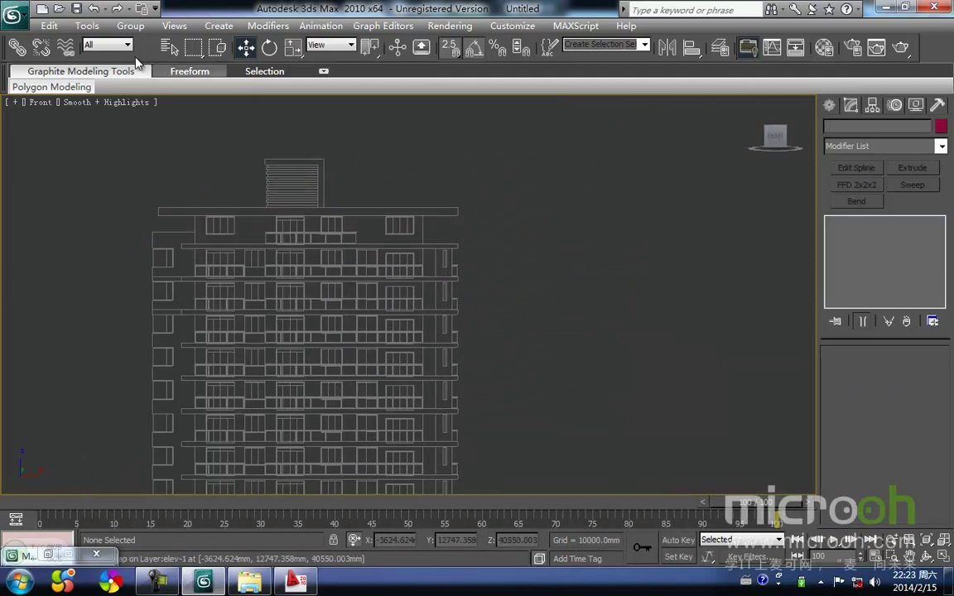
scroll(440, 257, "up", 3)
scroll(438, 265, "up", 3)
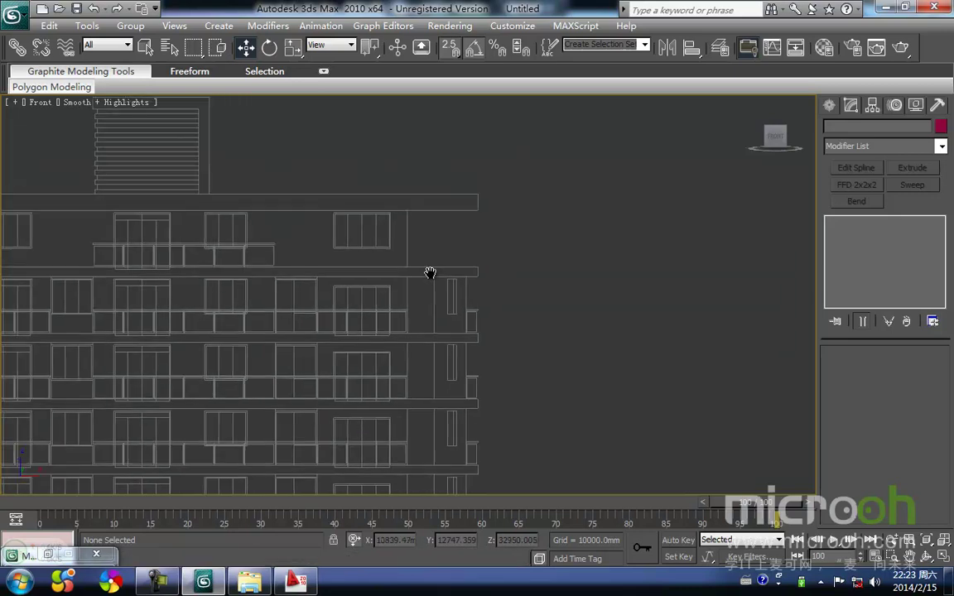
scroll(456, 278, "down", 1)
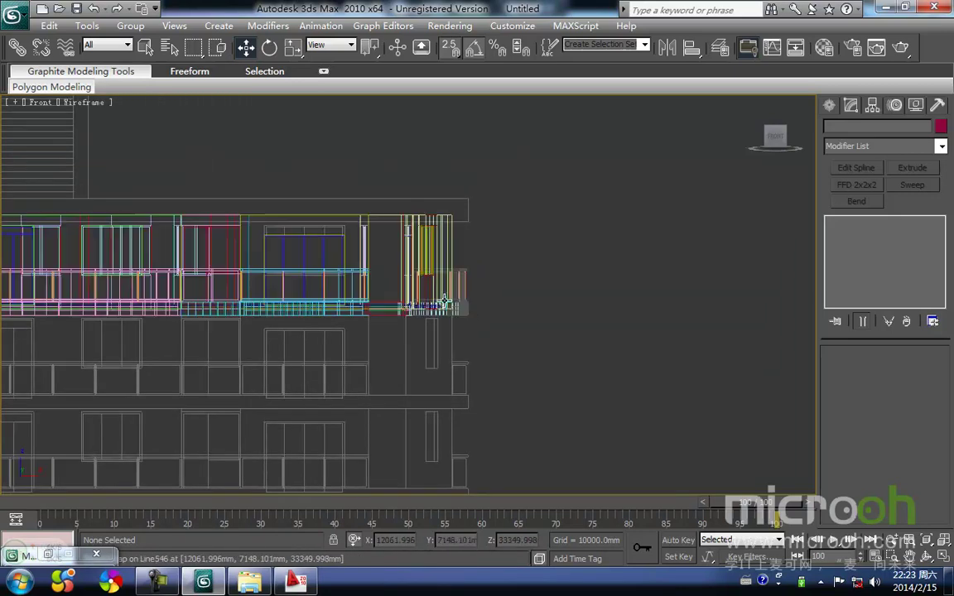
key("shift+f")
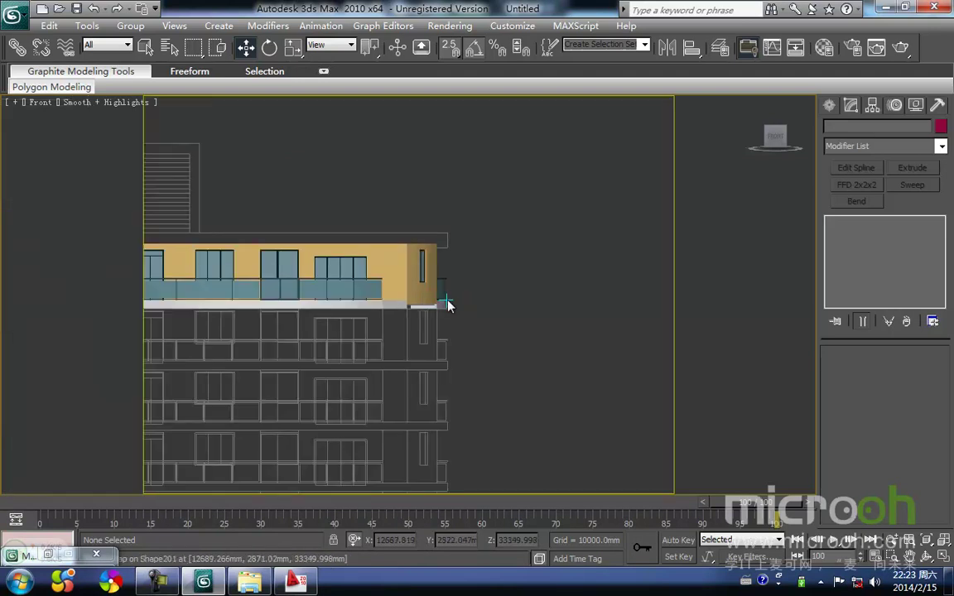
key("shift+f")
key("shift+g")
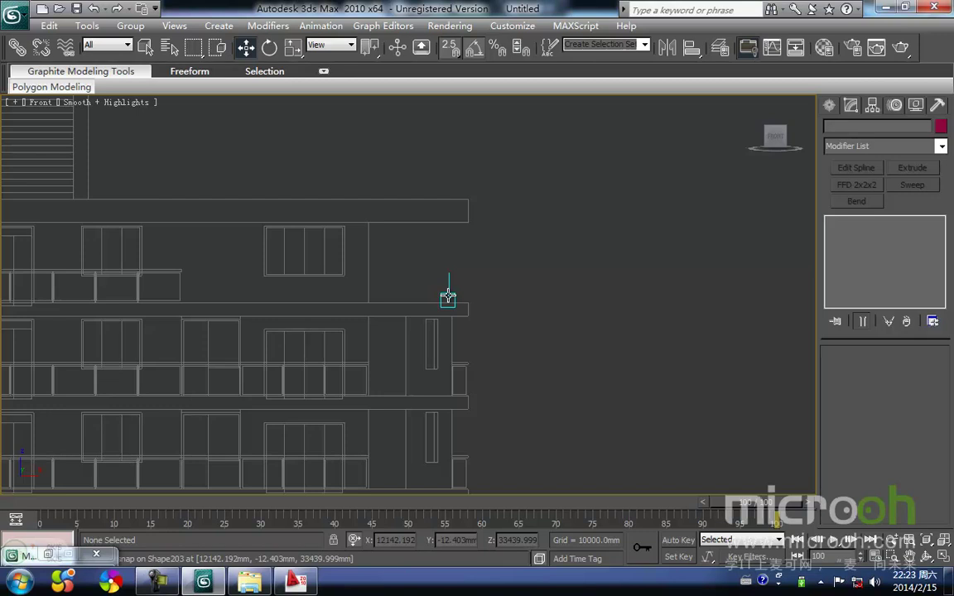
- Select the short L-shaped wall beside the curved wall in plan and move it vertically above the roof slab outline
middle_click_drag(448, 296, 346, 279)
key("t")
key("z")
scroll(411, 300, "up", 2)
middle_click_drag(497, 311, 427, 352)
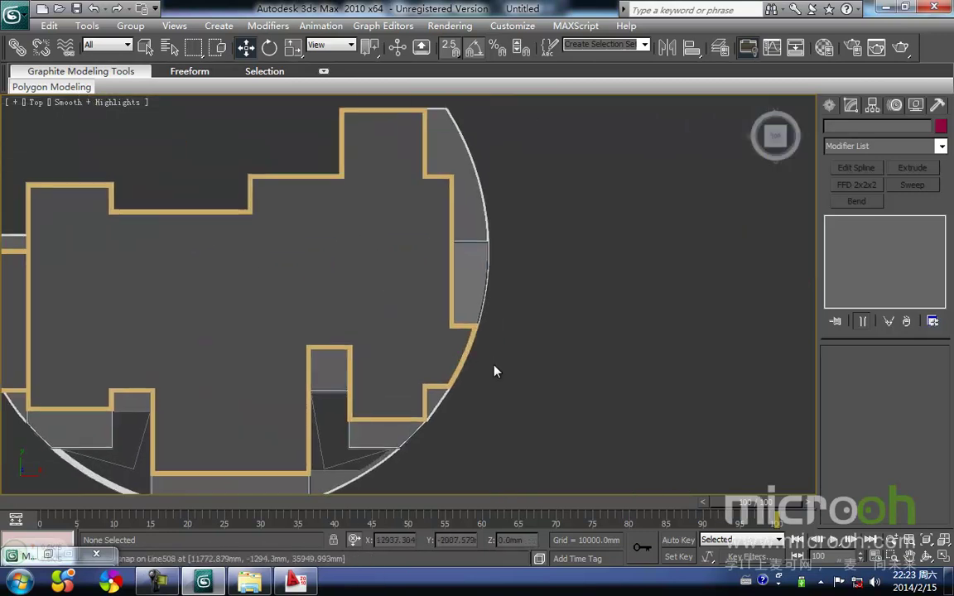
left_click(446, 386)
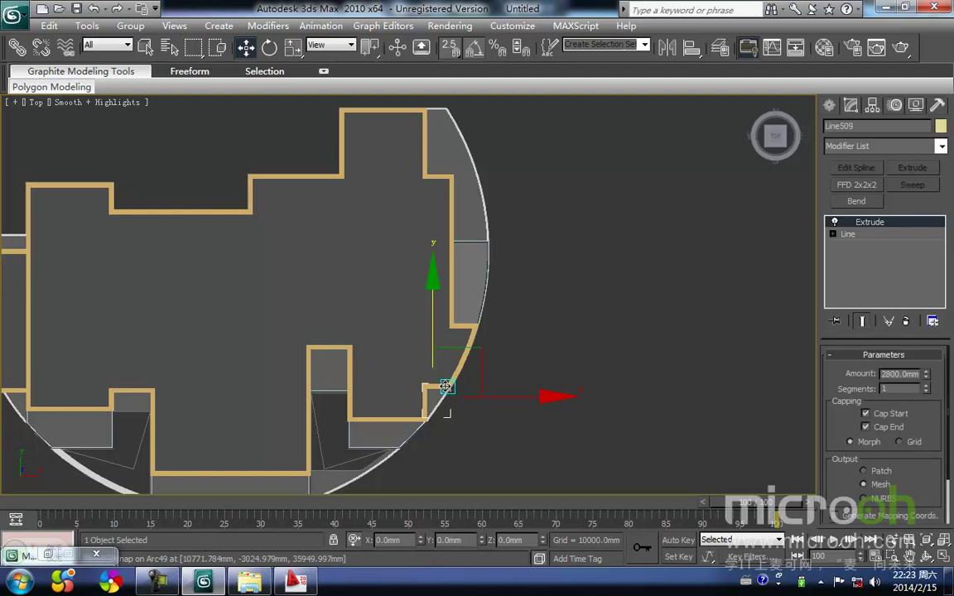
key("f")
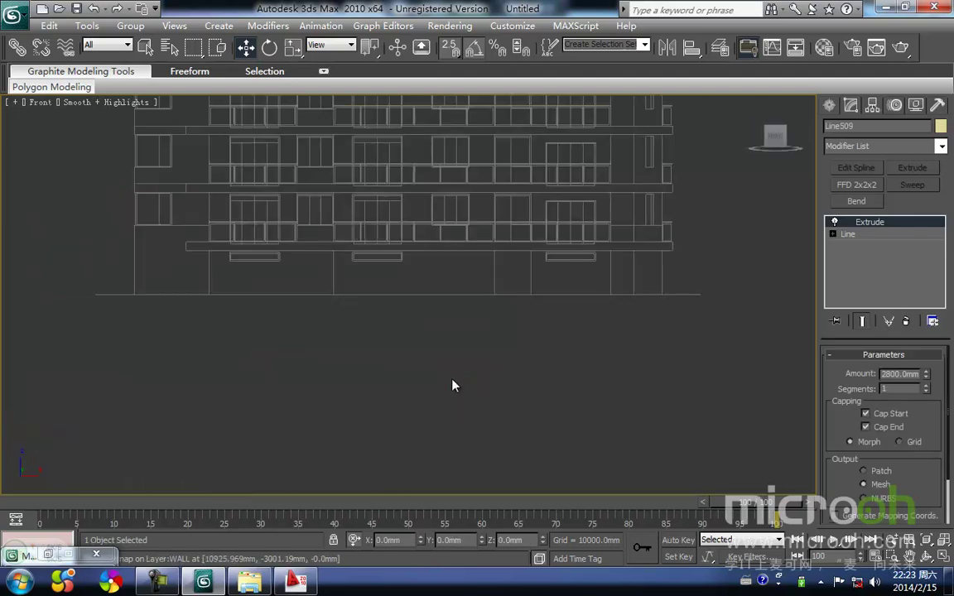
scroll(449, 313, "up", 5)
scroll(439, 336, "down", 1)
scroll(446, 326, "up", 4)
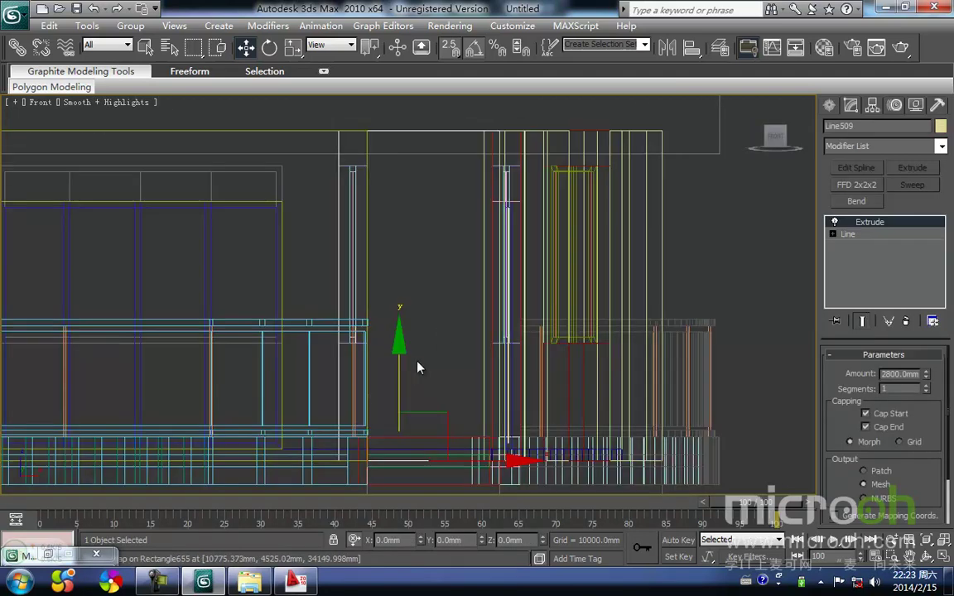
left_click_drag(399, 385, 398, 130)
middle_click_drag(378, 230, 389, 376)
left_click_drag(408, 213, 410, 147)
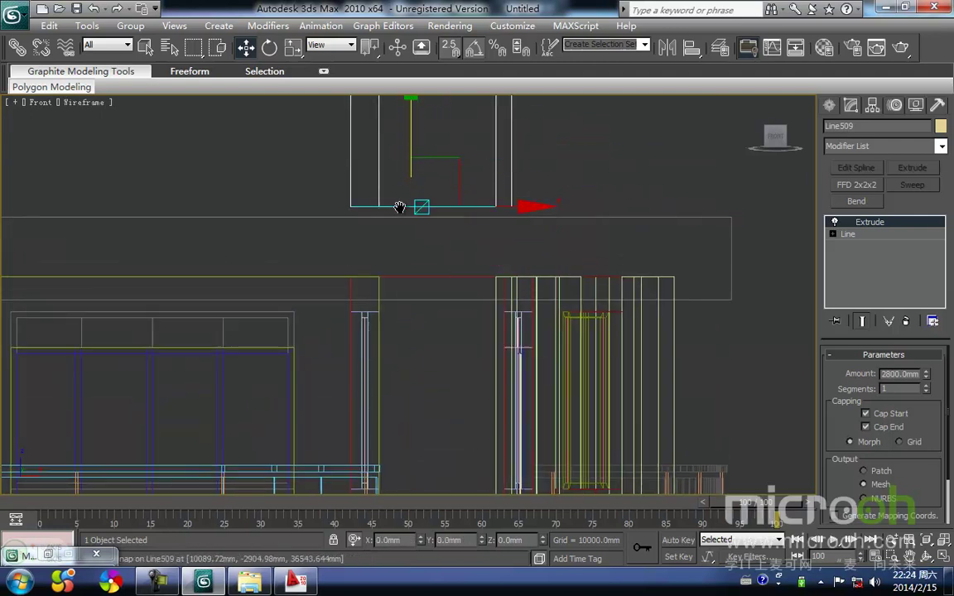
- Deselect the raised wall and compare its position with the roof outline on the elevation, with geometry hidden and shown
scroll(396, 195, "down", 2)
middle_click_drag(395, 196, 390, 246)
left_click(391, 251)
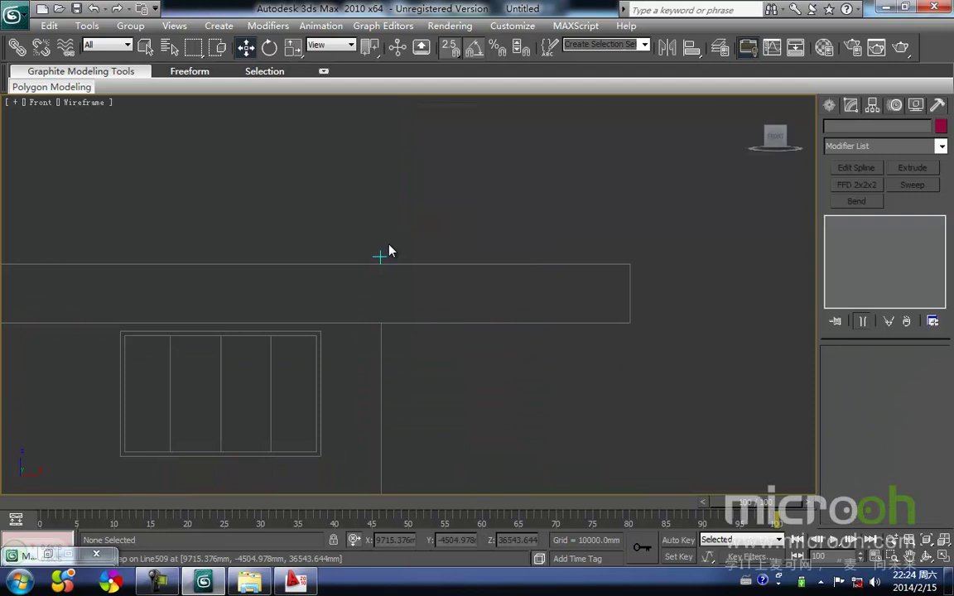
scroll(391, 251, "down", 1)
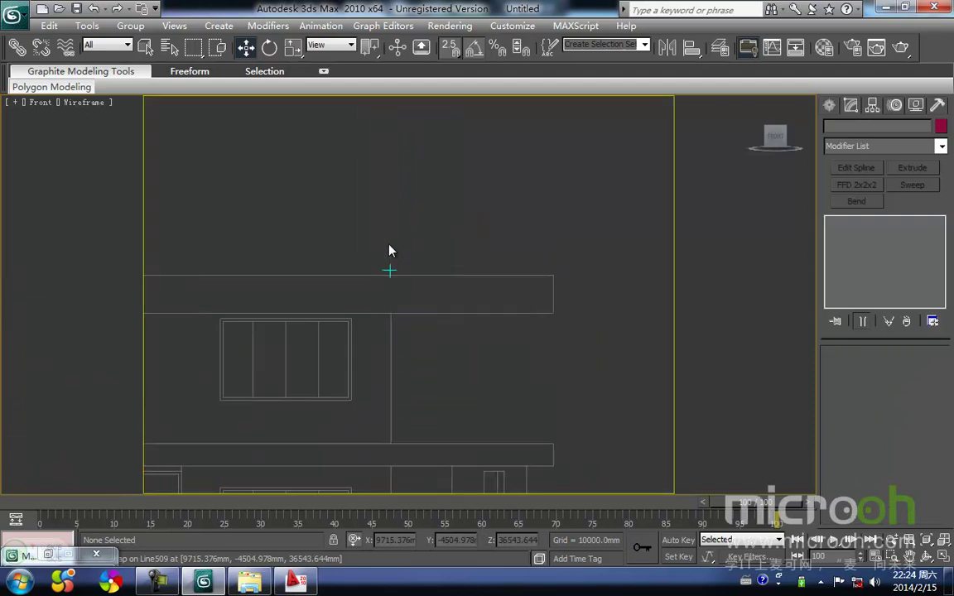
key("shift+f")
middle_click_drag(399, 244, 383, 279)
scroll(409, 265, "down", 1)
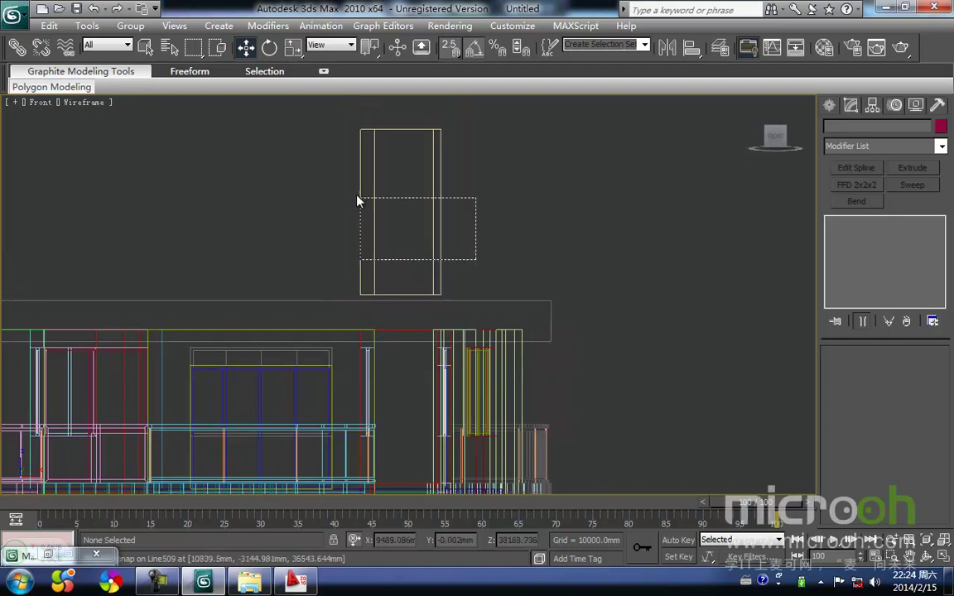
- Check the raised wall pieces against the curved side of the floor in front and plan views, and deselect them
left_click(376, 203)
scroll(375, 204, "down", 1)
middle_click_drag(376, 202, 377, 180)
scroll(451, 218, "up", 1)
middle_click_drag(451, 220, 413, 362)
scroll(427, 271, "down", 1)
key("t")
scroll(426, 273, "up", 2)
scroll(426, 273, "down", 1)
scroll(401, 356, "down", 2)
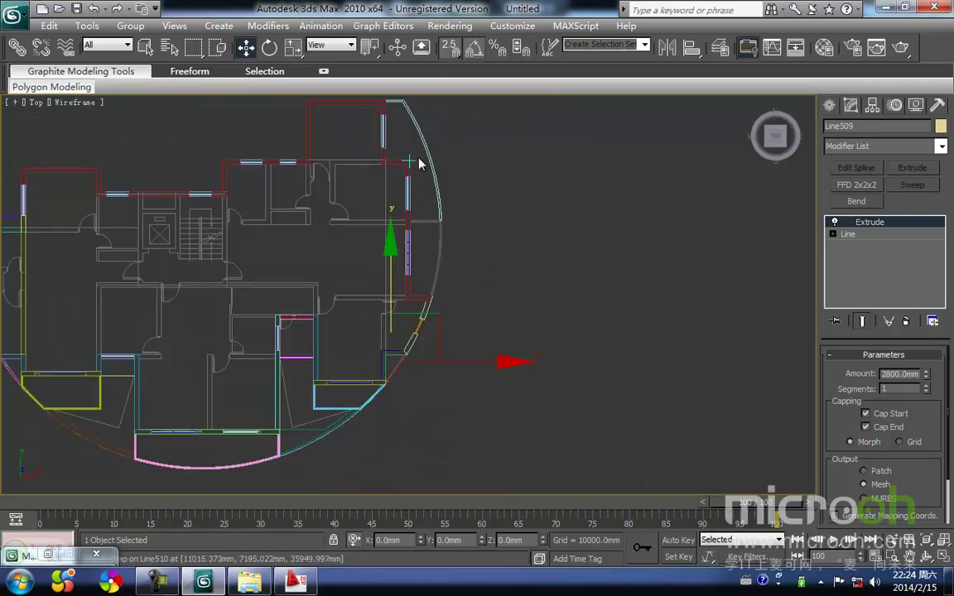
scroll(422, 327, "up", 3)
middle_click_drag(440, 305, 419, 335)
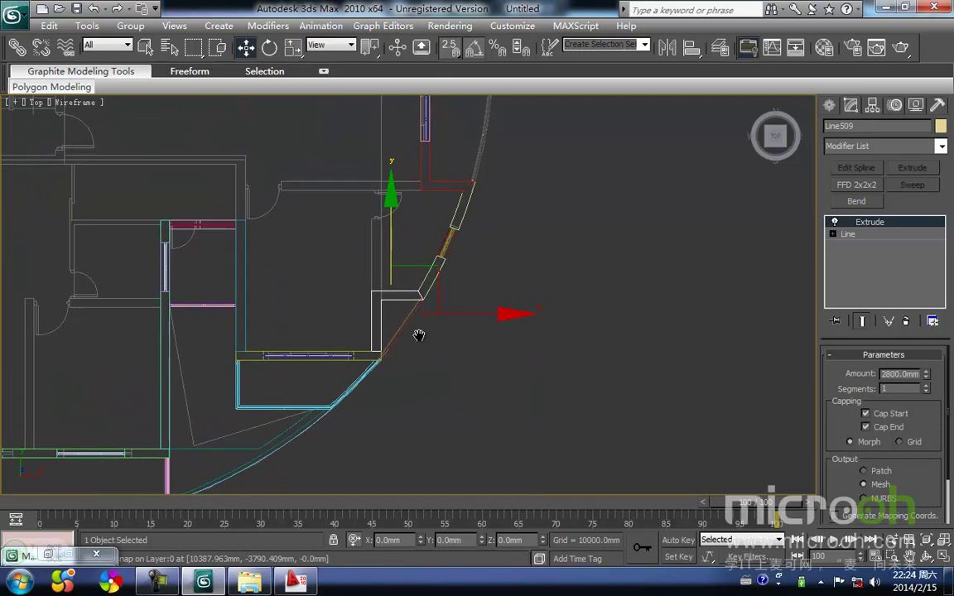
left_click(419, 331)
scroll(421, 349, "down", 3)
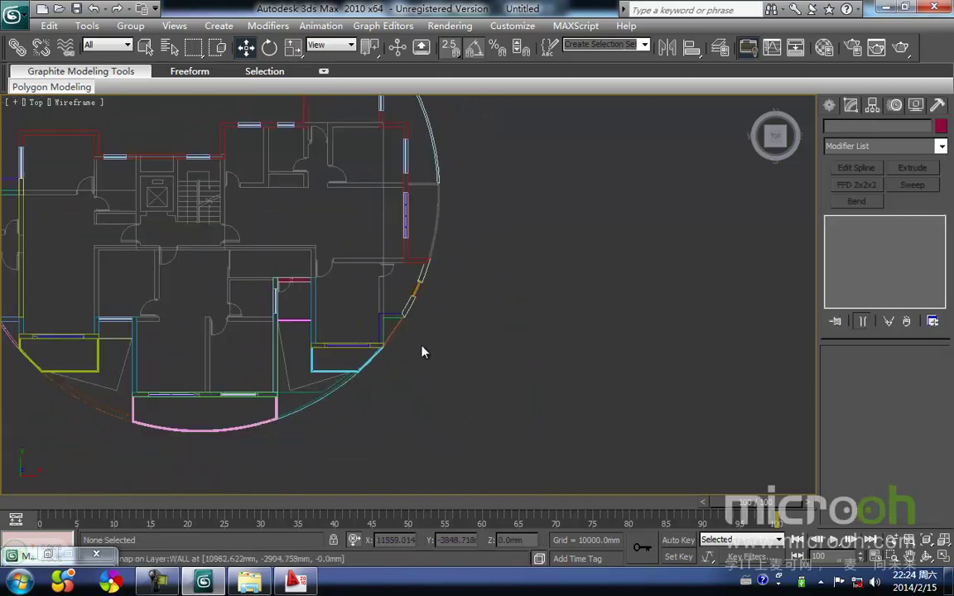
- Delete the raised wall pieces beside the curved side of the floor
middle_click_drag(425, 329, 351, 334, "alt")
left_click(354, 134)
key("Delete")
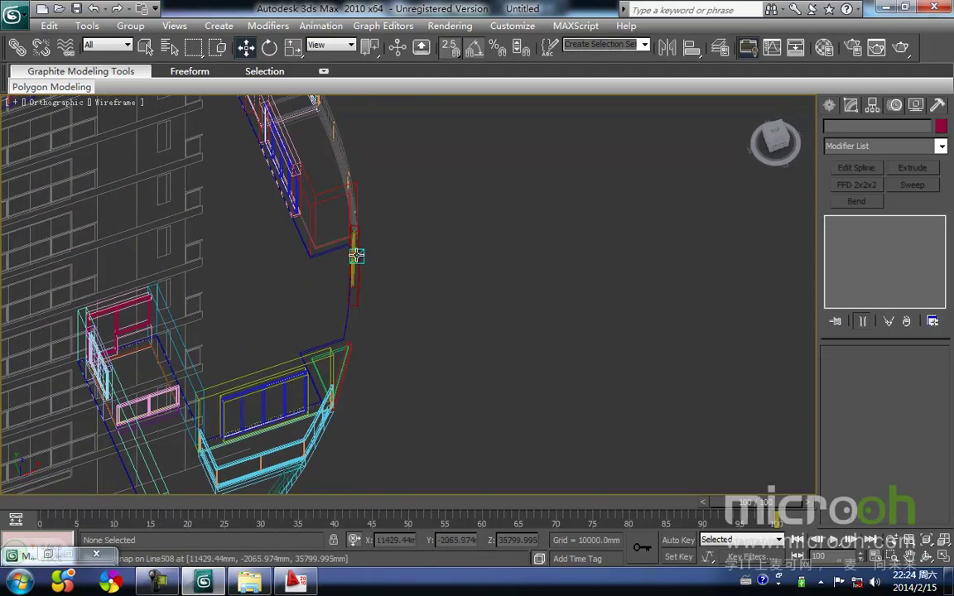
- Delete the 300 mm lintel, the window and the remaining wall piece at the narrow window opening on the curved side
scroll(356, 256, "down", 2)
key("f")
scroll(344, 257, "up", 5)
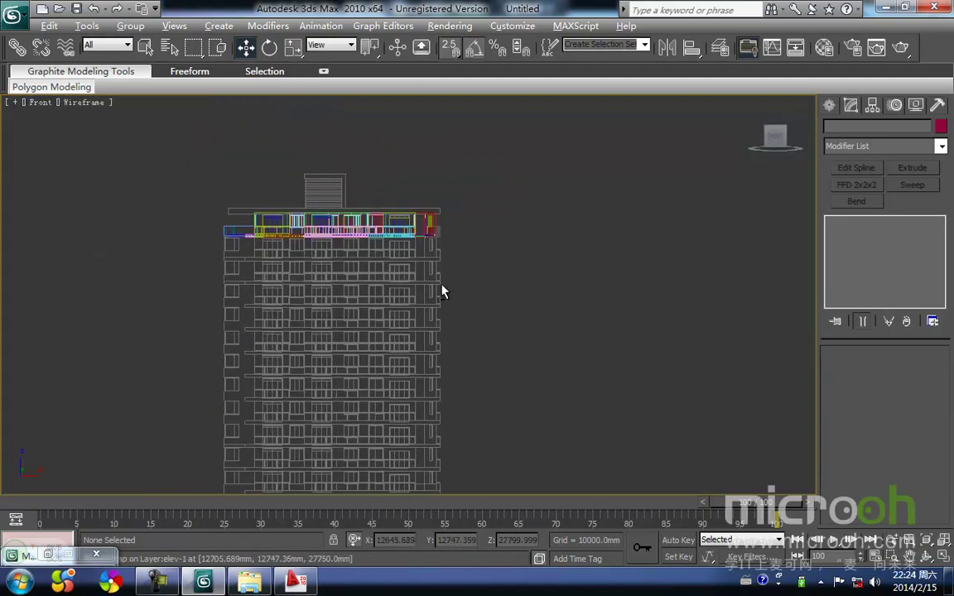
middle_click_drag(442, 284, 387, 339, "alt")
middle_click_drag(308, 348, 359, 215)
scroll(346, 269, "up", 4)
middle_click_drag(347, 269, 458, 402)
scroll(462, 353, "up", 2)
left_click(413, 286)
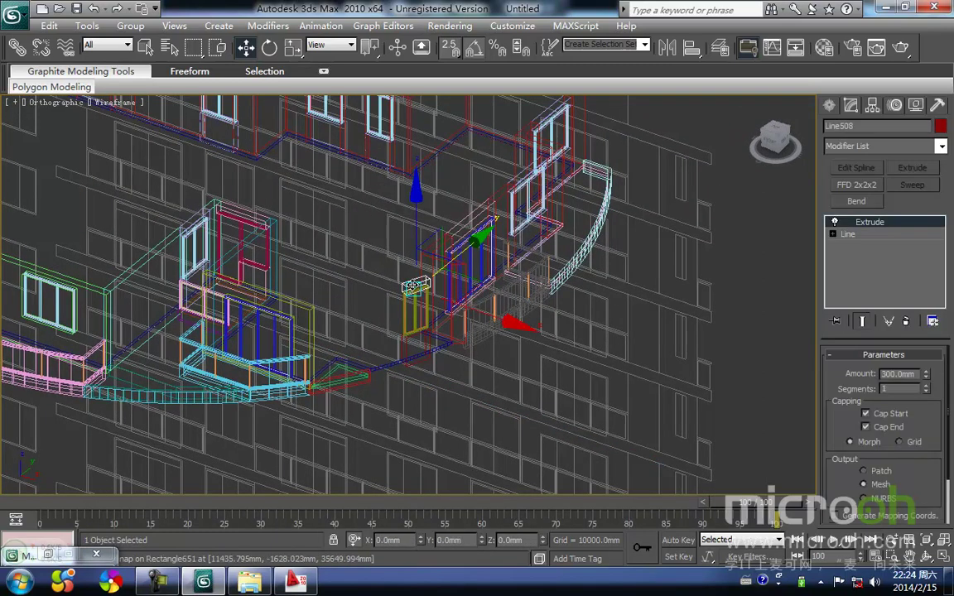
left_click(413, 312)
left_click(408, 291)
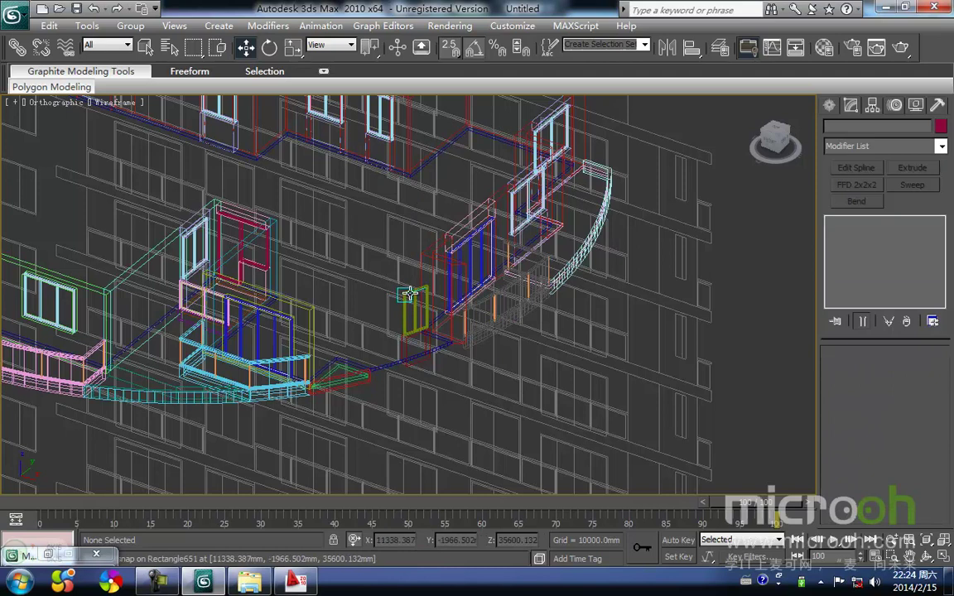
left_click(409, 335)
left_click(406, 236)
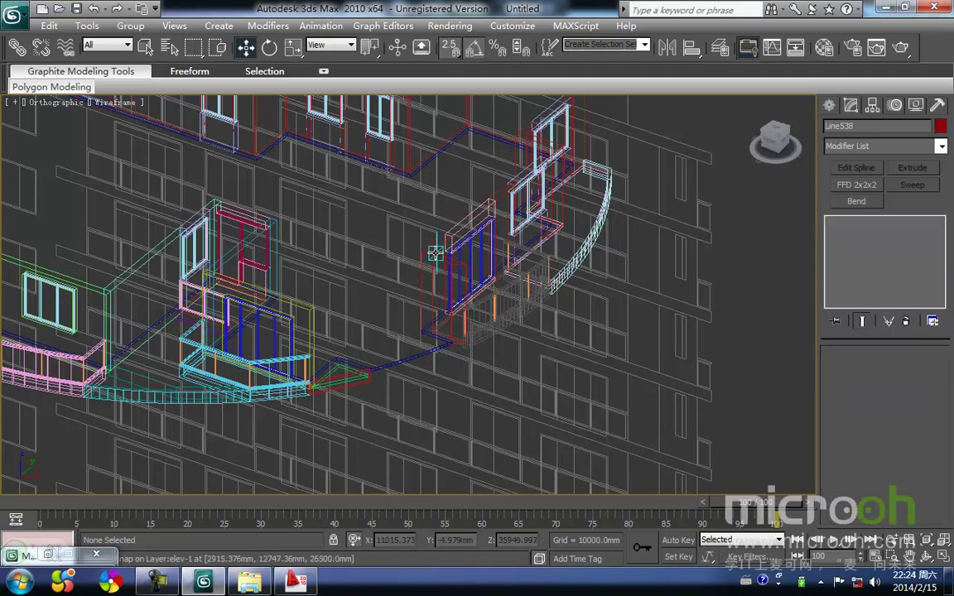
- Delete the main wall's spline pieces on both sides of the side balcony's sliding door
left_click(447, 259)
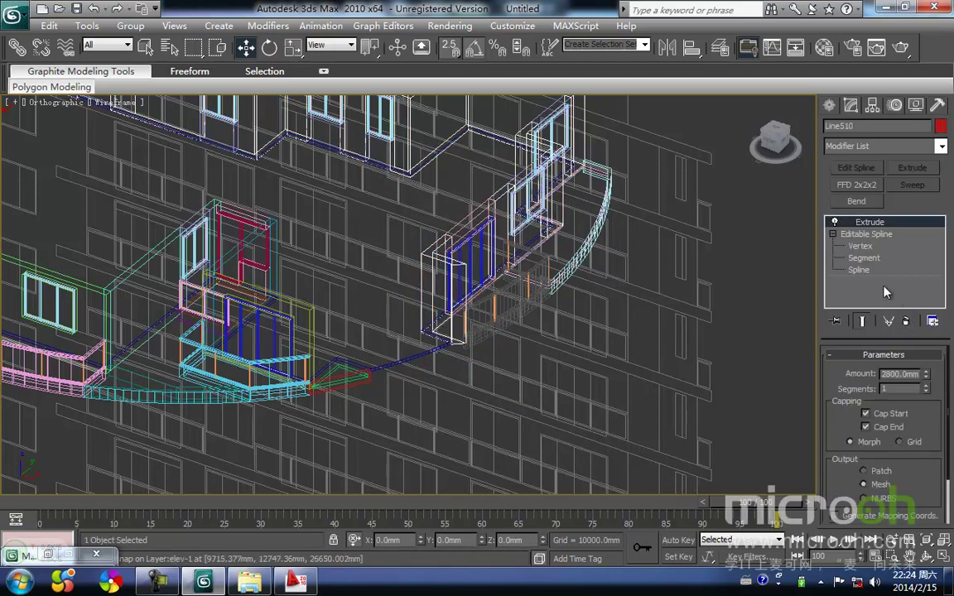
left_click(807, 270)
left_click(546, 334)
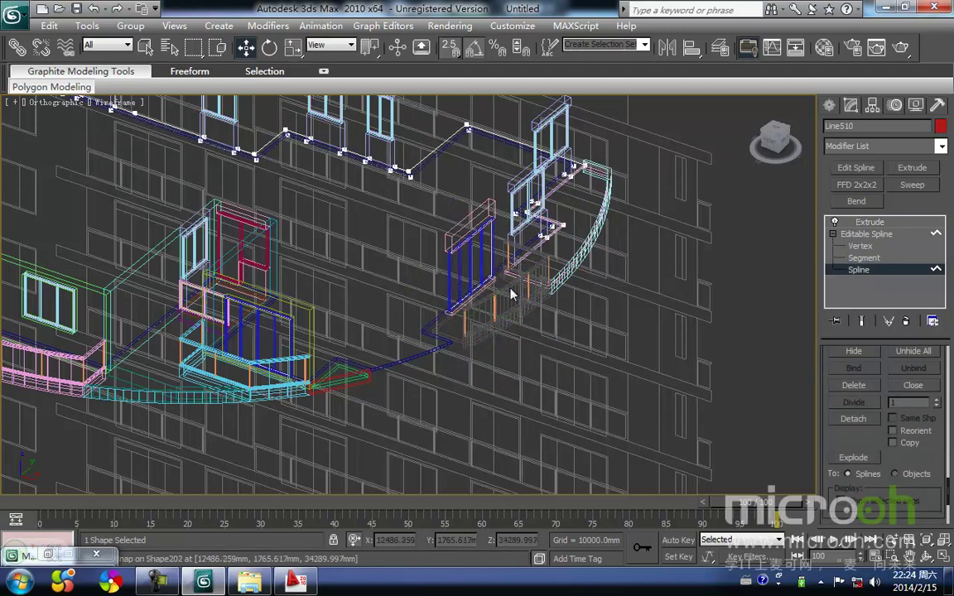
- Delete the vertices of the stepped section in the main wall's corner spline so the wall ends below the upper window
middle_click_drag(510, 294, 495, 322)
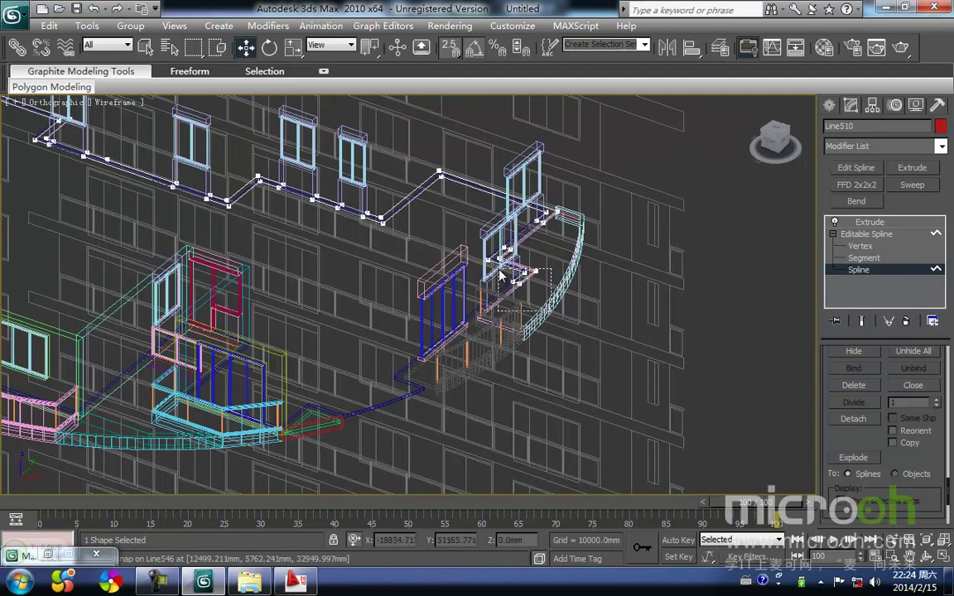
left_click_drag(498, 270, 502, 273)
middle_click_drag(521, 314, 536, 303)
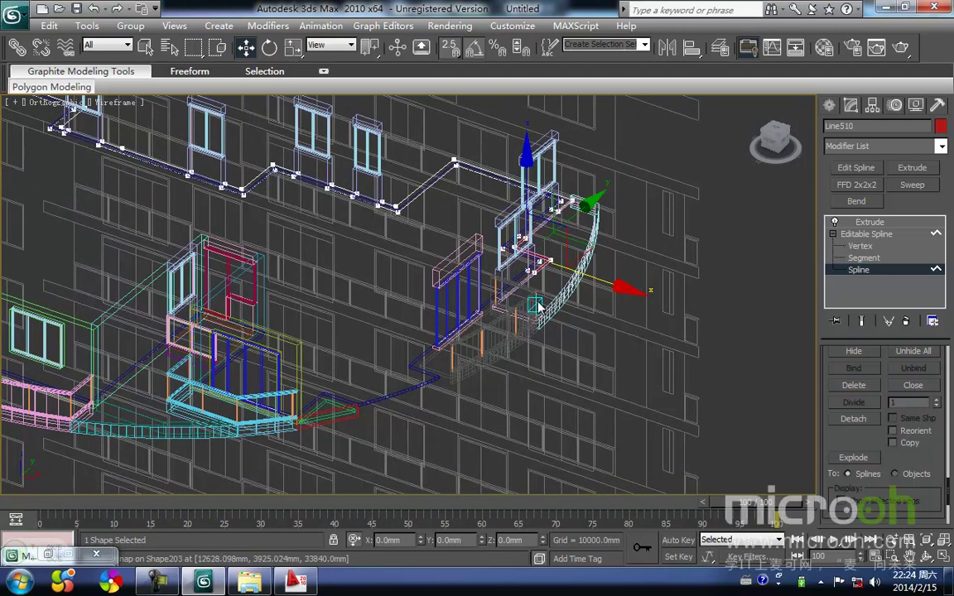
key("t")
scroll(550, 313, "up", 10)
scroll(492, 357, "down", 3)
middle_click_drag(492, 357, 495, 245)
scroll(469, 175, "up", 8)
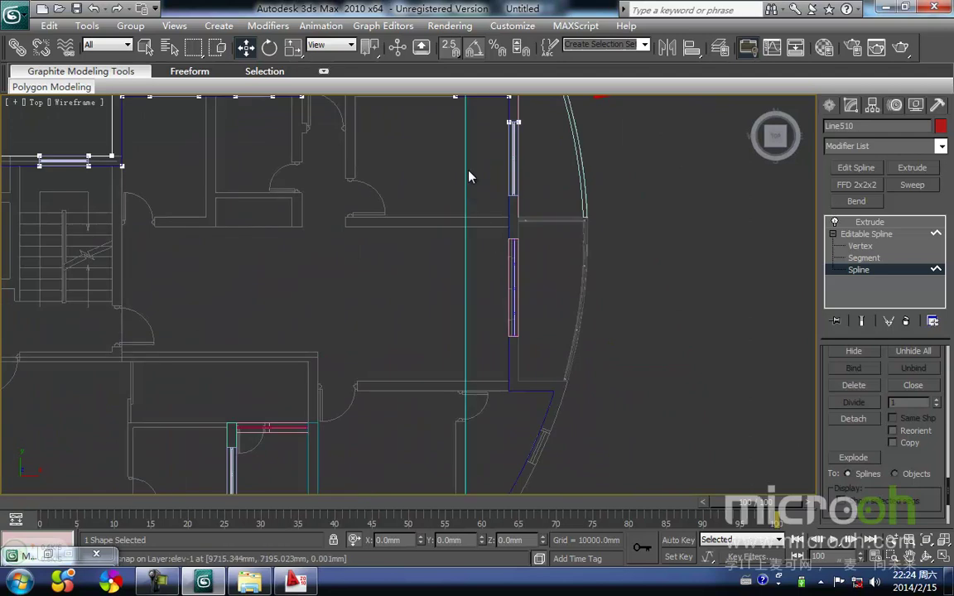
scroll(464, 346, "up", 2)
middle_click_drag(602, 334, 543, 314)
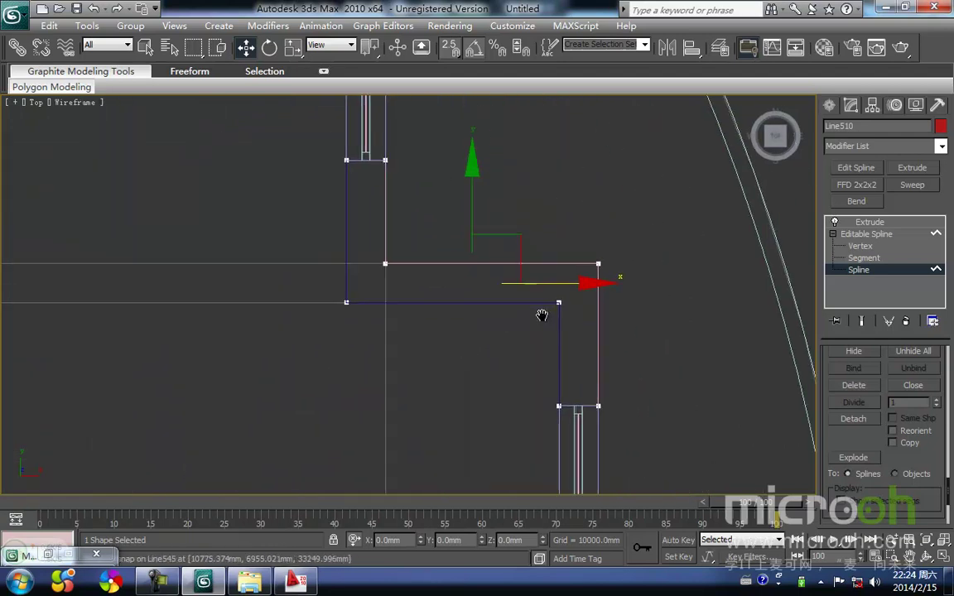
scroll(543, 314, "down", 2)
left_click(868, 259)
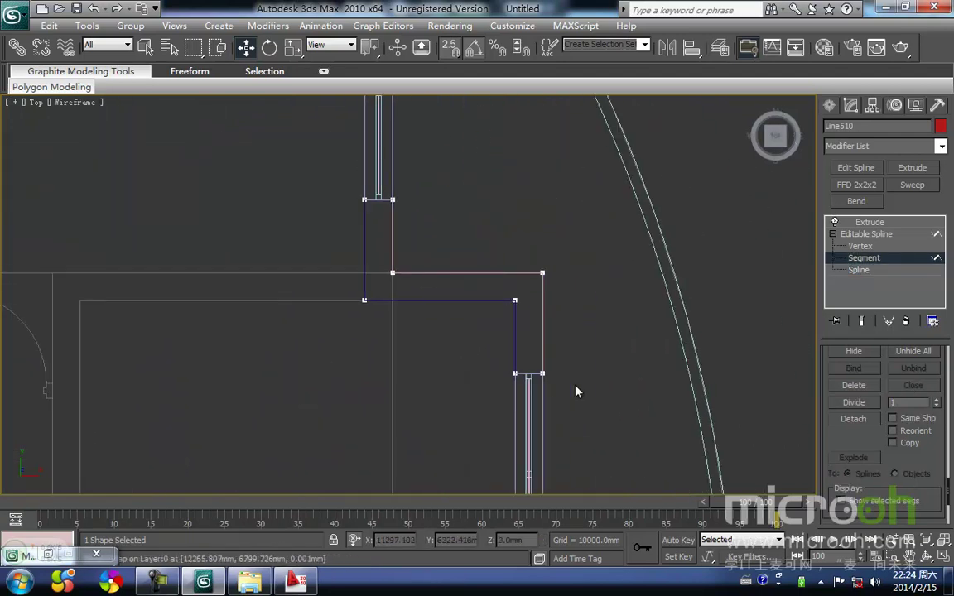
left_click(860, 246)
left_click_drag(571, 344, 492, 246)
key("Delete")
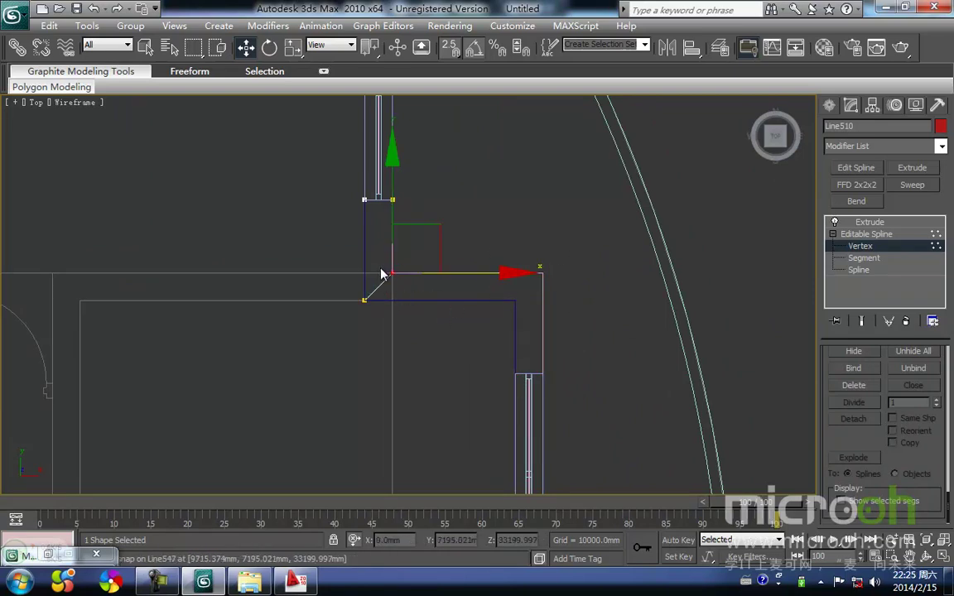
- Move the remaining outer corner vertex level with the inner one to square off the wall end, return to the Extrude level and deselect
left_click_drag(391, 274, 366, 301)
left_click(859, 323)
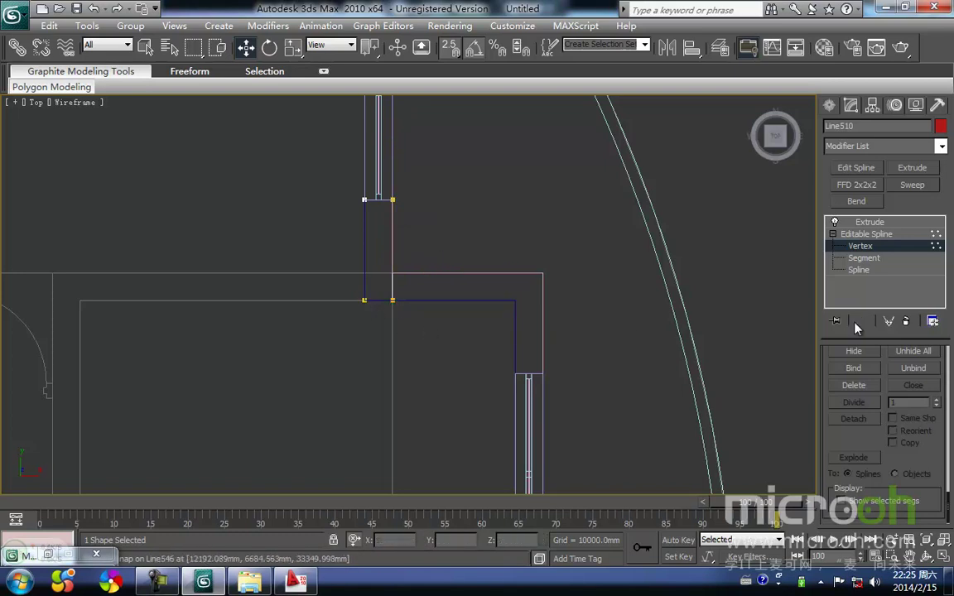
left_click(866, 234)
left_click(869, 222)
left_click(751, 259)
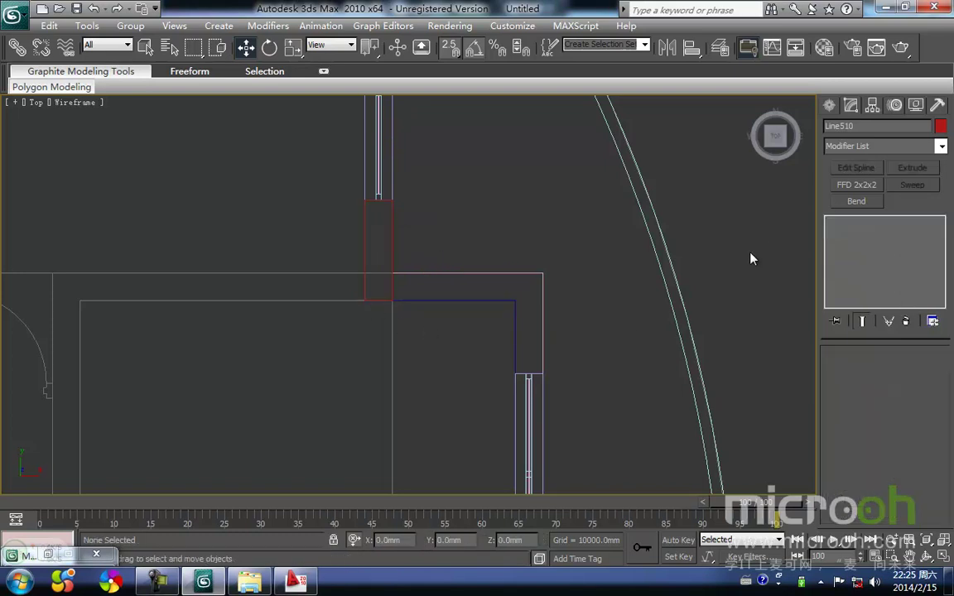
- Delete the wall piece around the side window together with its window frame and glass
key("F3")
scroll(405, 372, "down", 3)
middle_click_drag(498, 417, 447, 559, "alt")
middle_click_drag(477, 335, 477, 376)
scroll(477, 376, "up", 2)
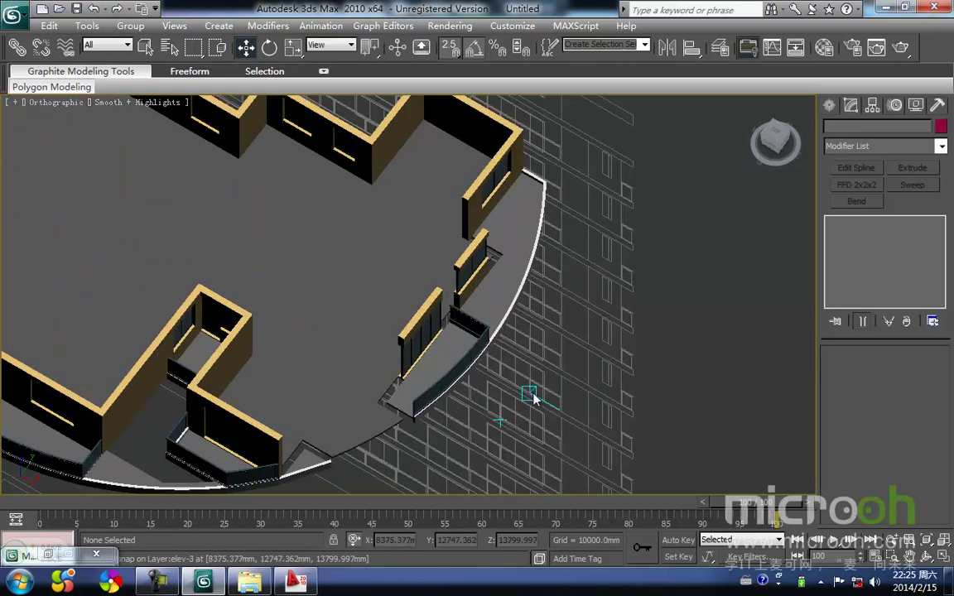
left_click(471, 256)
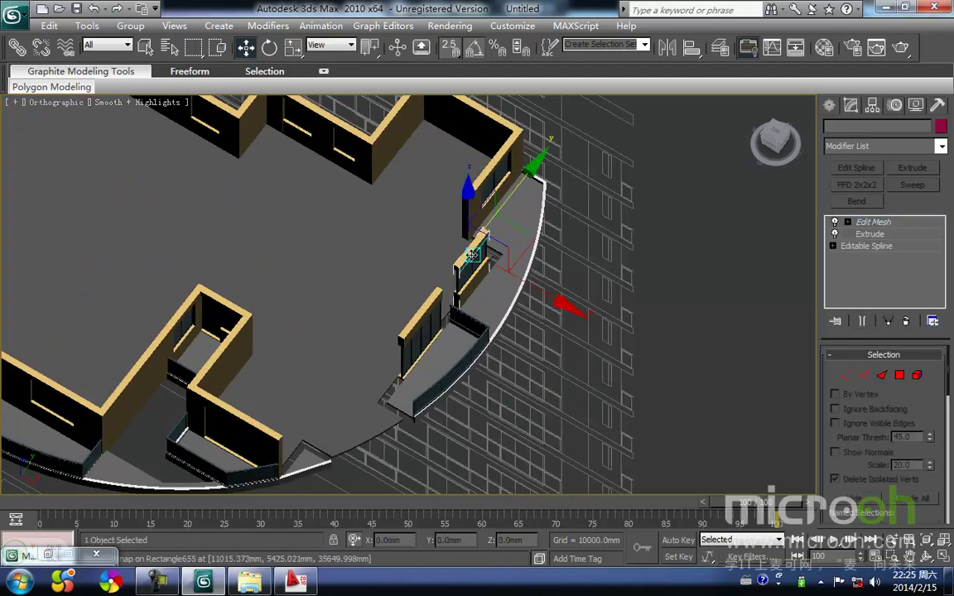
key("Delete")
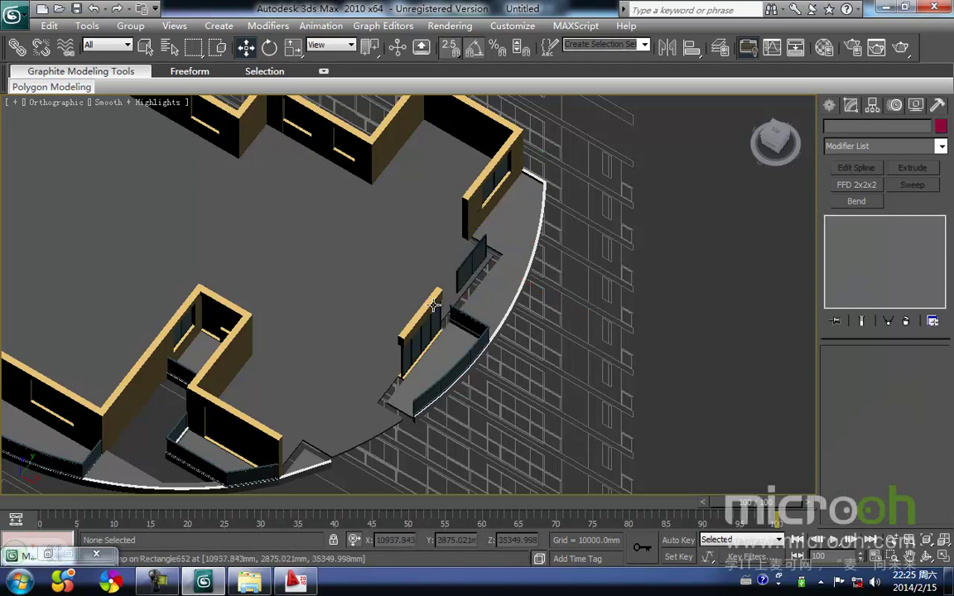
left_click(468, 270)
key("Delete")
left_click(465, 262)
key("Delete")
- Delete the lintel, glass, frame and remaining sill of the side balcony's sliding door
left_click(428, 308)
key("Delete")
left_click(424, 323)
key("Delete")
left_click(419, 331)
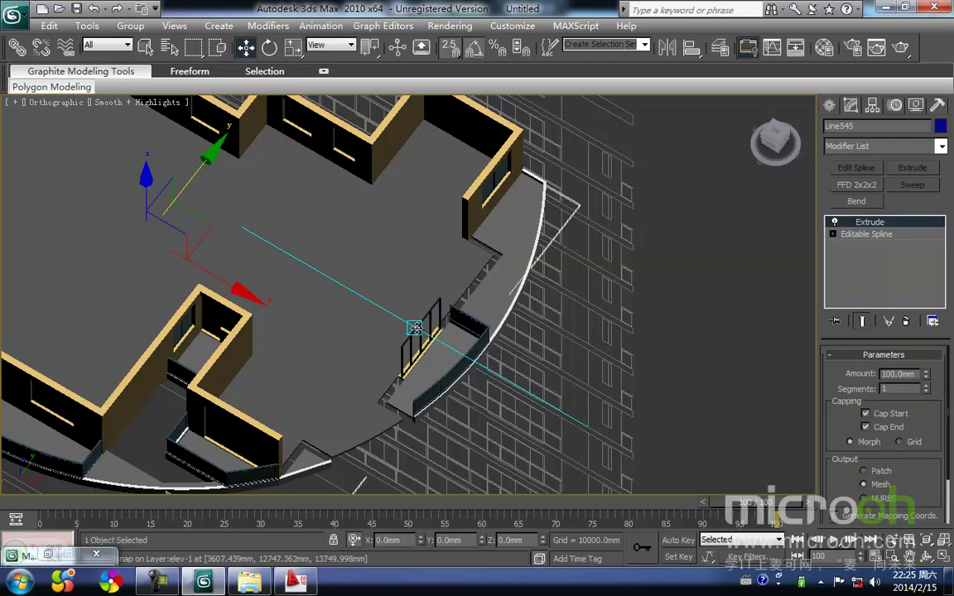
middle_click_drag(491, 410, 500, 398)
key("F3")
left_click(525, 445)
scroll(421, 383, "up", 2)
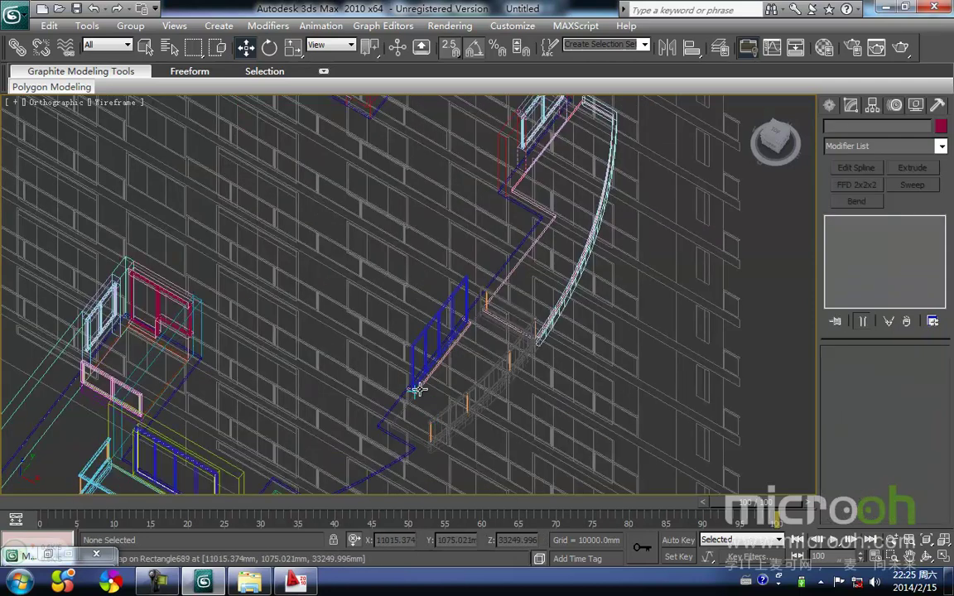
left_click(418, 389)
key("Delete")
left_click(427, 378)
key("Delete")
- Examine the cleared curved side of the top floor in a shaded view
middle_click_drag(444, 378, 449, 370)
key("F3")
scroll(447, 367, "down", 5)
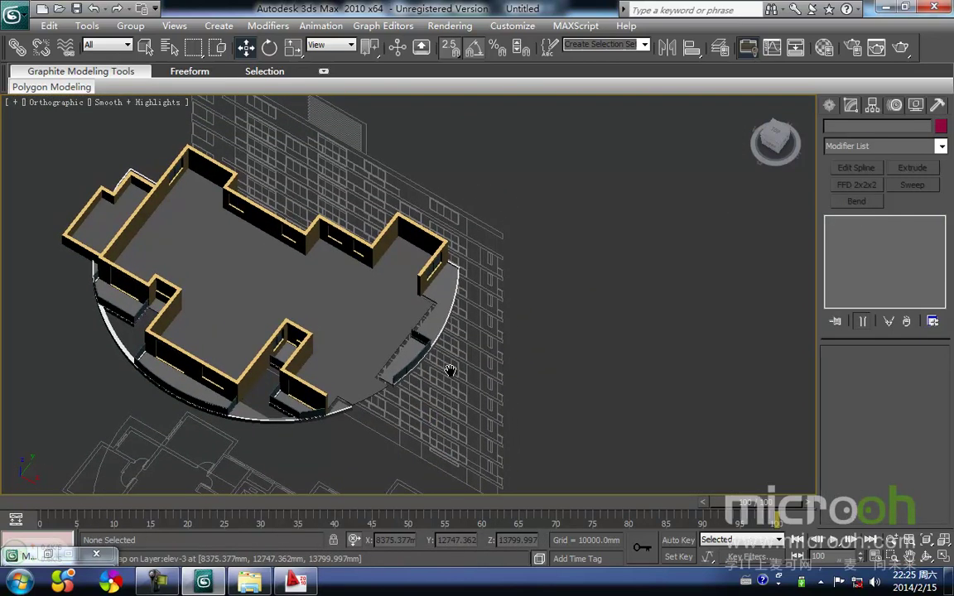
scroll(450, 367, "up", 3)
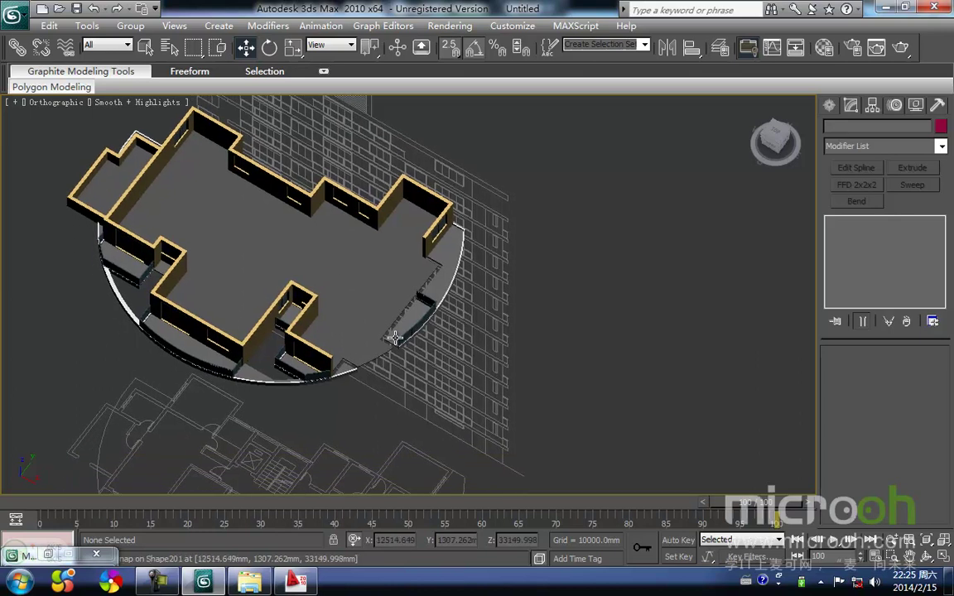
scroll(347, 361, "up", 3)
middle_click_drag(347, 362, 389, 328)
middle_click_drag(336, 351, 425, 410)
left_click(443, 412)
- Select the long rear main wall in the wireframe plan view
key("t")
key("z")
middle_click_drag(508, 339, 398, 370)
scroll(398, 370, "down", 9)
middle_click_drag(509, 156, 499, 296)
key("F3")
left_click(421, 202)
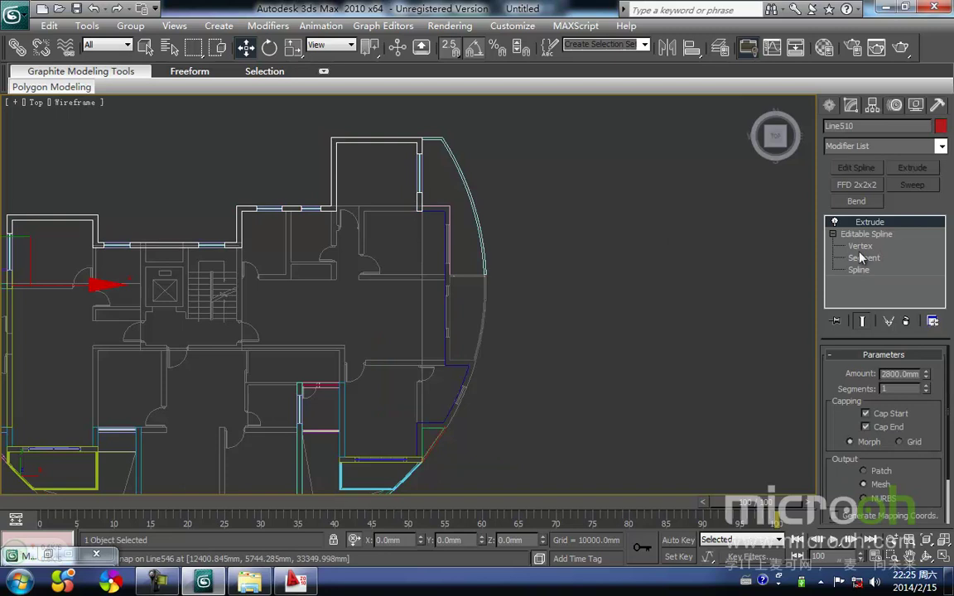
left_click(857, 269)
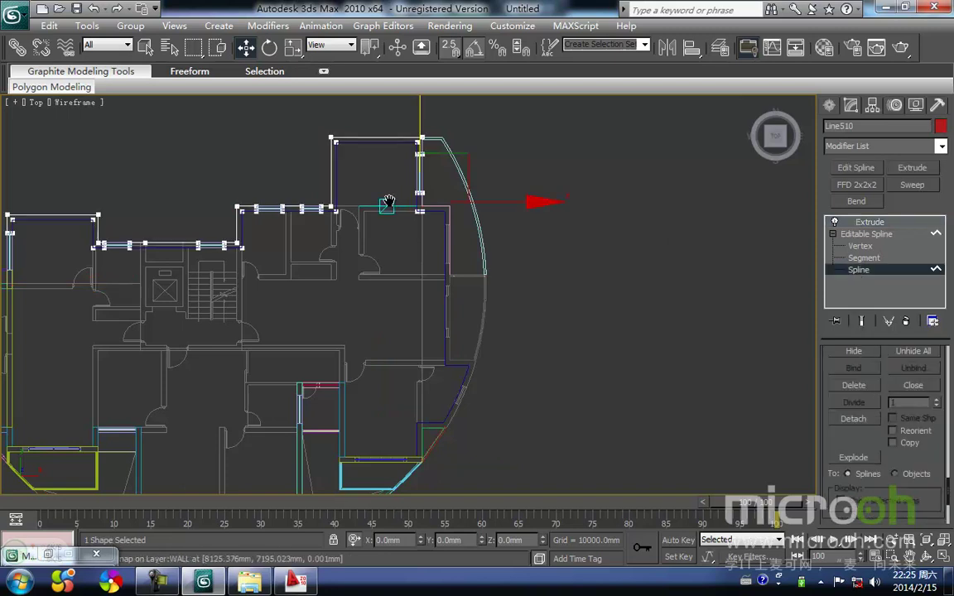
middle_click_drag(389, 202, 436, 181)
scroll(436, 181, "up", 2)
left_click_drag(519, 199, 519, 201, "ctrl")
scroll(445, 156, "down", 2)
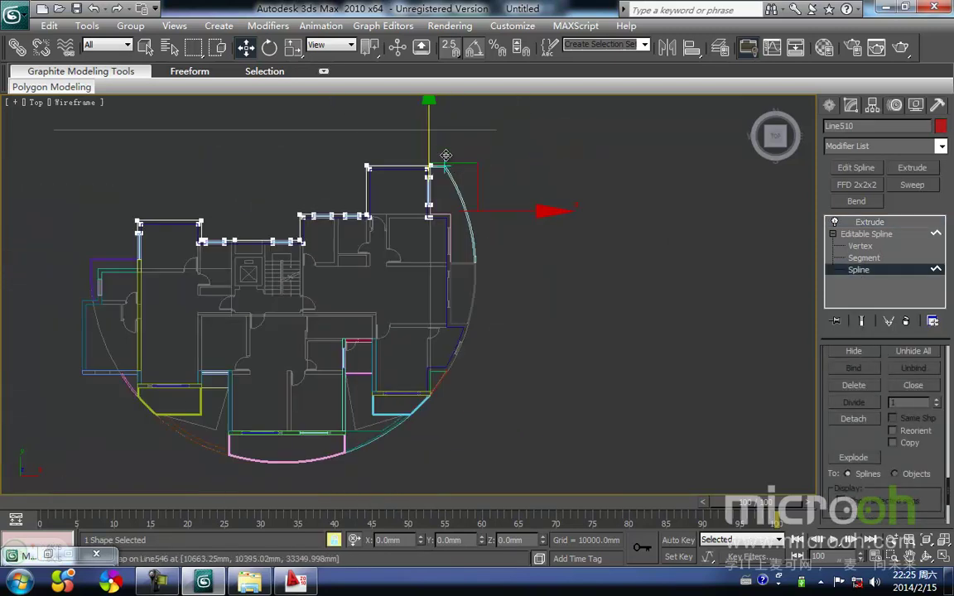
left_click_drag(430, 137, 433, 323)
key("ctrl+z")
- Extend the rear wall's end to the front wall by snapping its two end vertices there, and return to the Extrude level
scroll(425, 251, "up", 3)
middle_click_drag(426, 251, 433, 255)
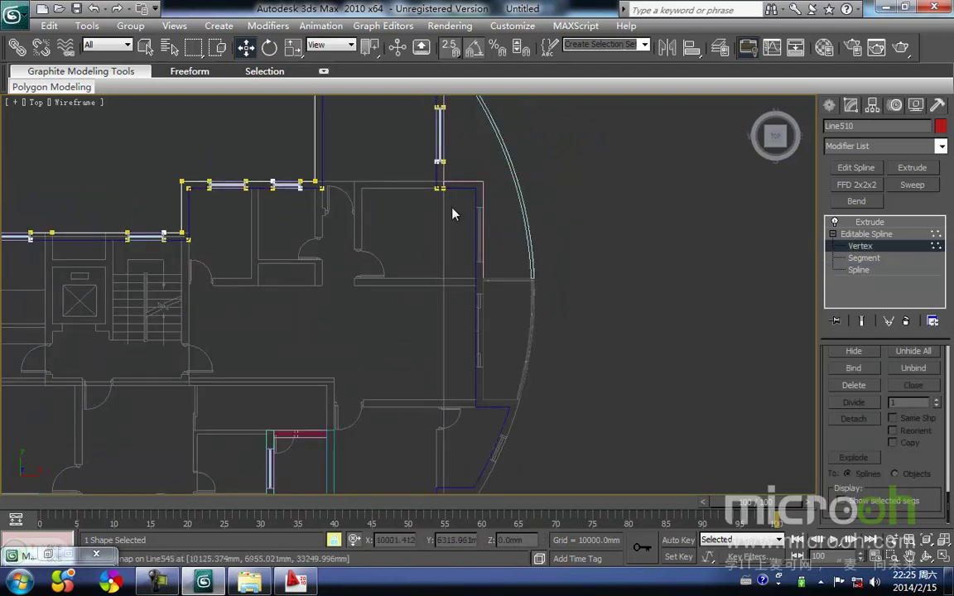
left_click_drag(418, 192, 417, 189)
left_click_drag(444, 131, 434, 361)
middle_click_drag(438, 396, 433, 221)
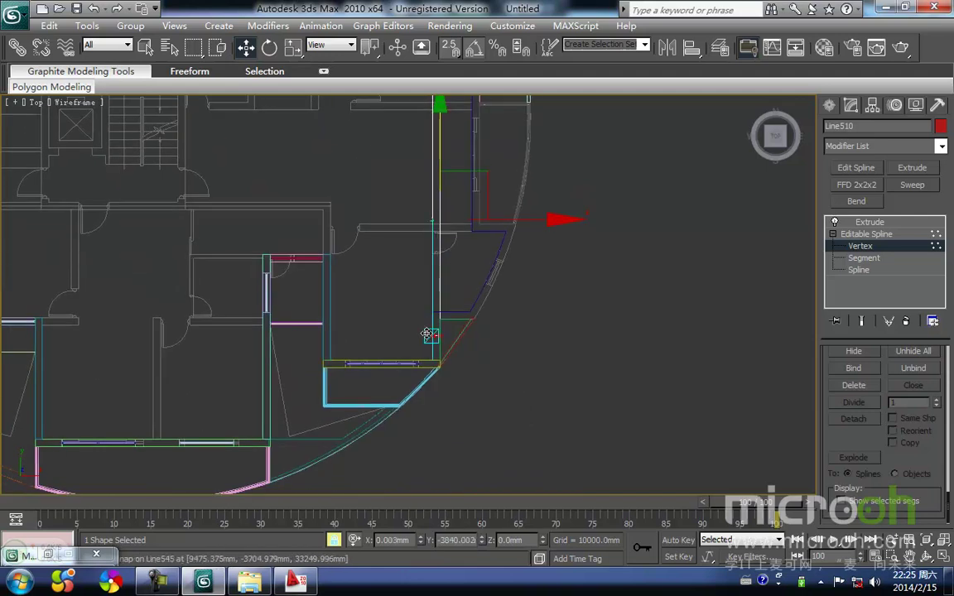
left_click_drag(434, 352, 433, 361)
key("space")
left_click(506, 383)
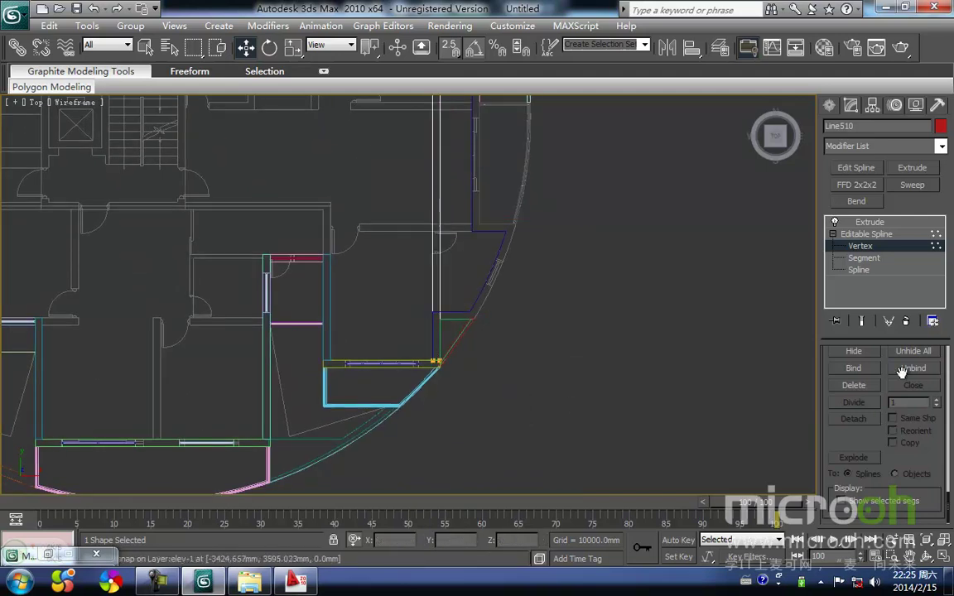
left_click(868, 244)
left_click(878, 223)
- Compare the extended side wall with the top-floor elevation in the front view, switching between shaded and wireframe display
middle_click_drag(537, 336, 524, 378)
key("F3")
scroll(467, 396, "down", 2)
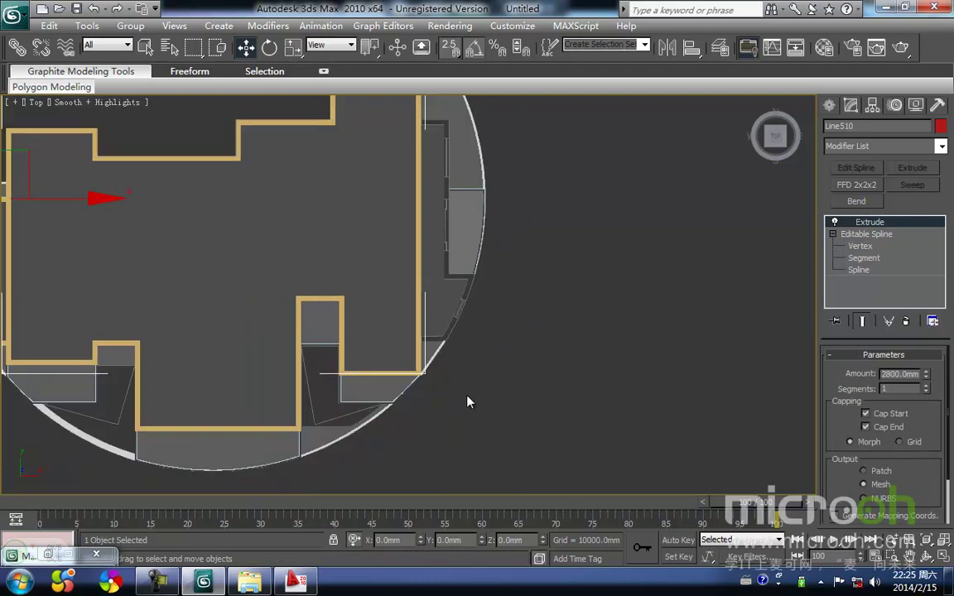
key("f")
scroll(721, 290, "up", 3)
middle_click_drag(721, 289, 523, 336)
scroll(485, 283, "up", 2)
key("F3")
mouse_move(450, 307)
middle_mouse_down()
mouse_move(458, 278)
mouse_move(402, 258)
middle_mouse_up()
key("F3")
key("F3")
key("F3")
key("F3")
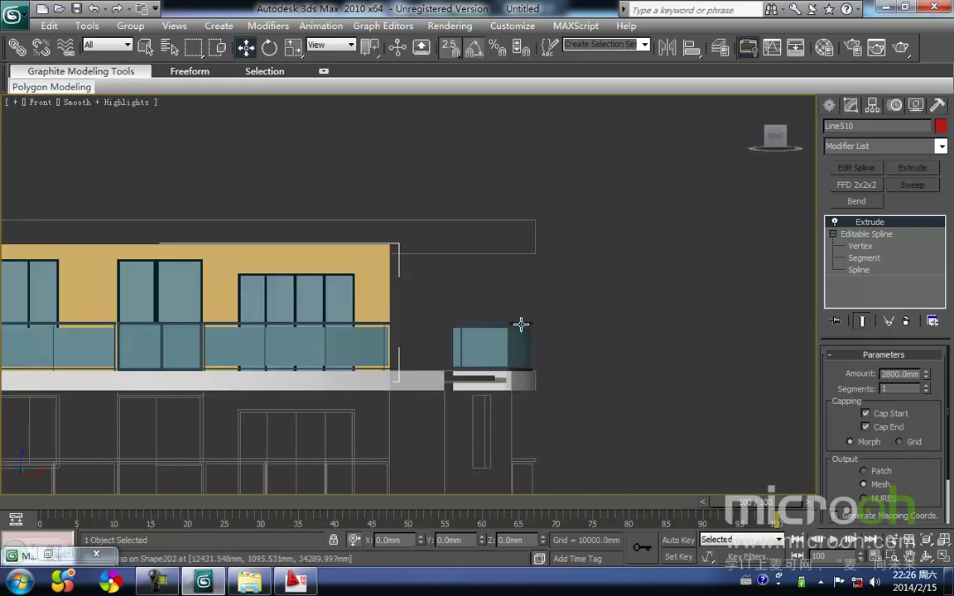
- Delete the side balcony's glass railing pieces above the curved slab edge
left_click_drag(550, 349, 448, 291)
middle_click_drag(493, 316, 492, 307)
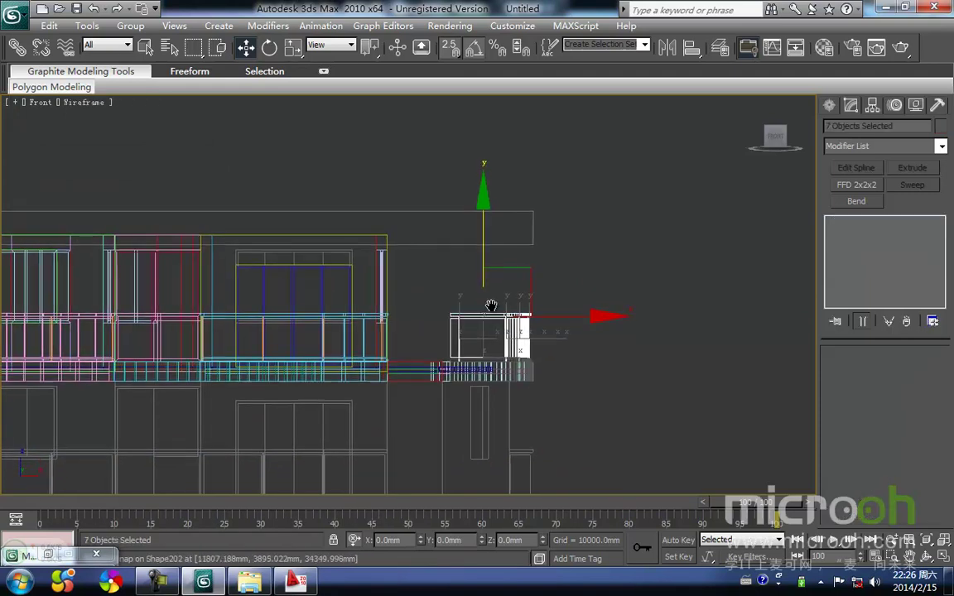
key("Delete")
scroll(522, 342, "up", 4)
middle_click_drag(543, 366, 546, 313)
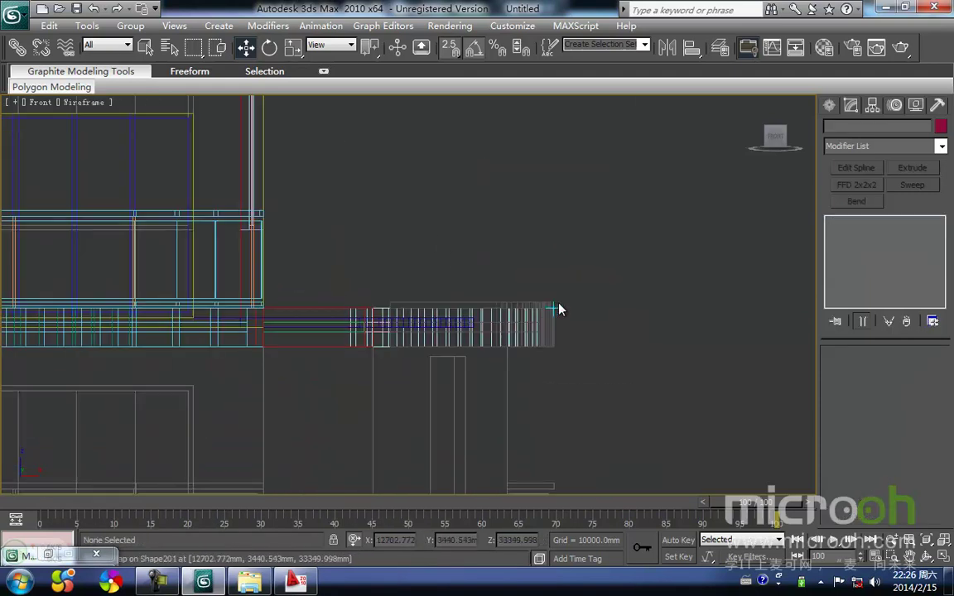
- Examine the side balcony slab from the front and top, comparing the shaded model with the imported floor plan lines
left_click(544, 308)
left_click(505, 313)
middle_click_drag(494, 310, 464, 296)
key("shift+g")
key("shift+g")
scroll(500, 318, "down", 2)
key("t")
scroll(466, 308, "down", 7)
middle_click_drag(600, 262, 494, 364)
key("F3")
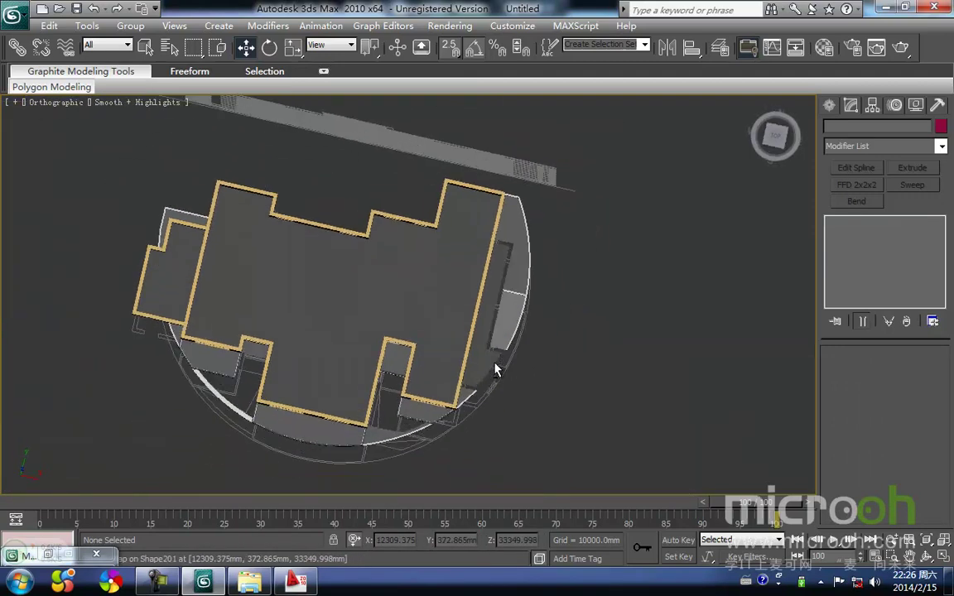
scroll(495, 370, "up", 6)
middle_click_drag(492, 269, 486, 317)
scroll(364, 320, "down", 2)
key("shift+g")
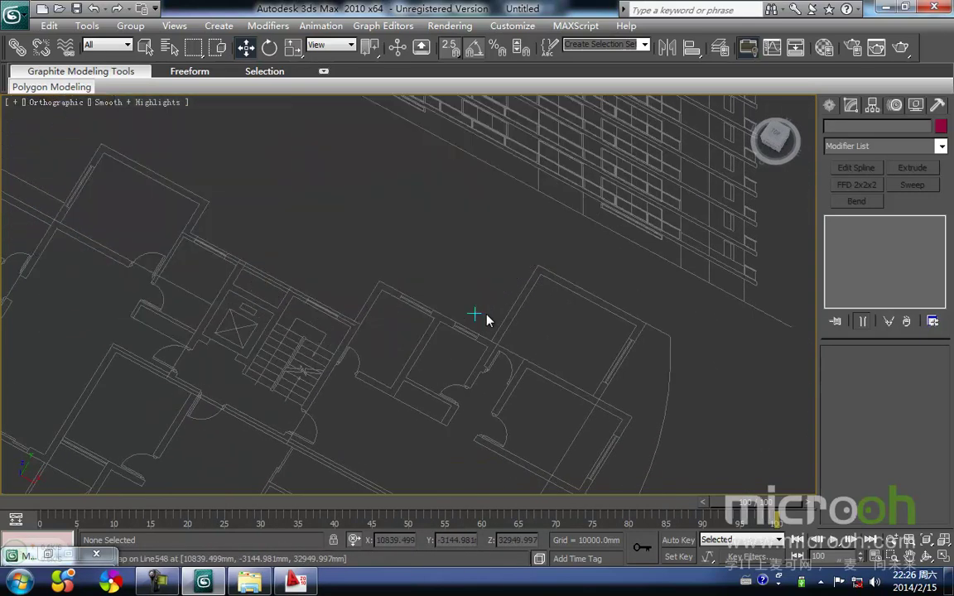
- Redisplay the geometry and undo the last deletions of the side balcony's railing pieces
middle_click_drag(517, 315, 464, 377)
key("ctrl+z")
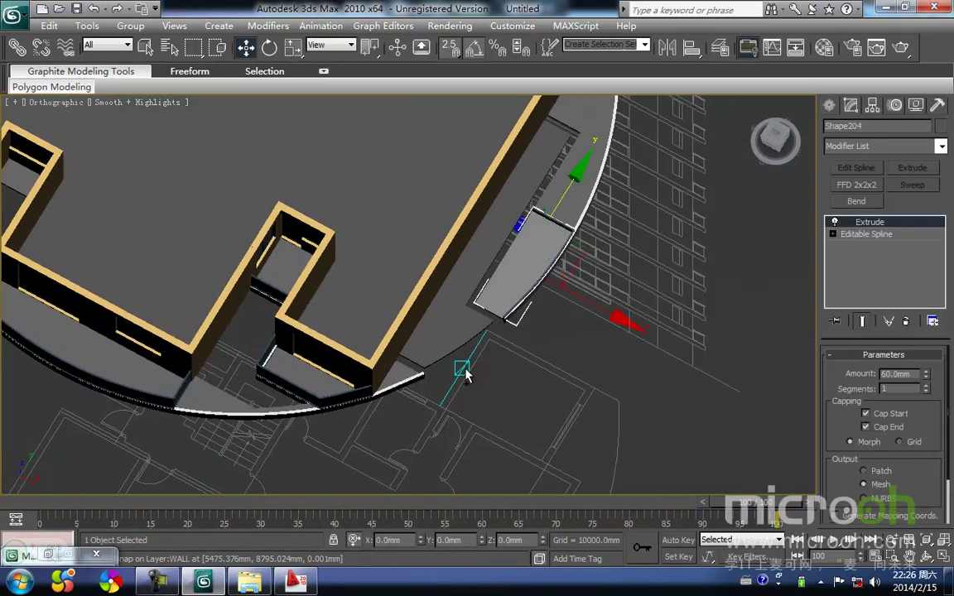
key("ctrl+z")
key("ctrl+z")
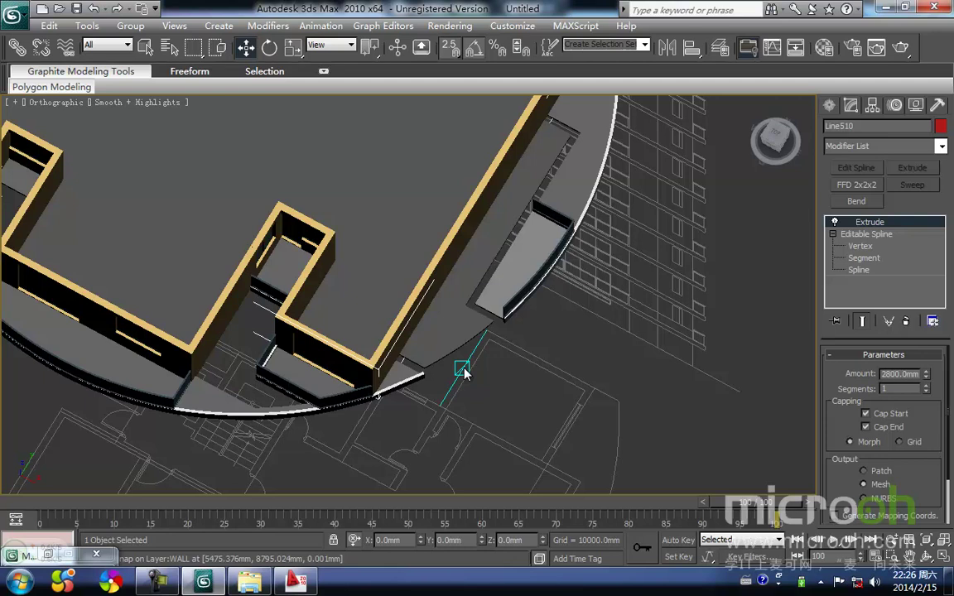
- Inspect the restored side balcony railing and the floor slab beneath it from several angles
scroll(471, 365, "down", 2)
left_click(506, 362)
scroll(466, 323, "up", 4)
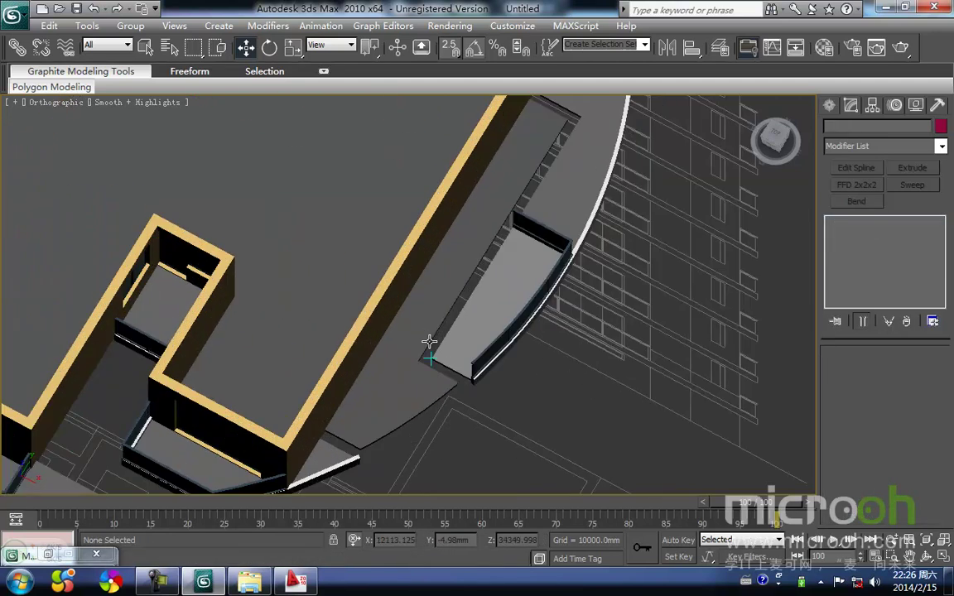
middle_click_drag(440, 330, 393, 390)
scroll(490, 178, "down", 2)
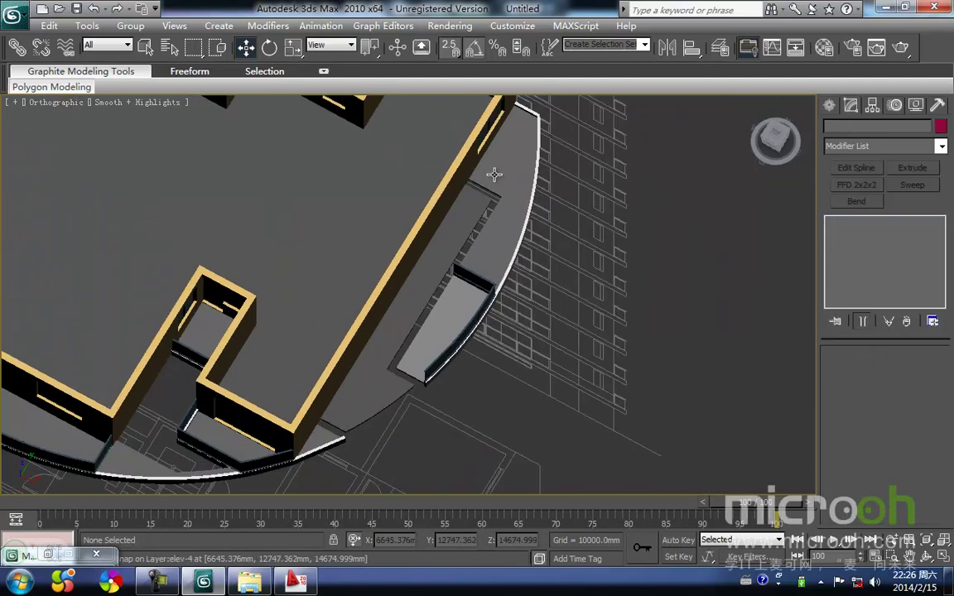
left_click(390, 342)
scroll(405, 364, "down", 5)
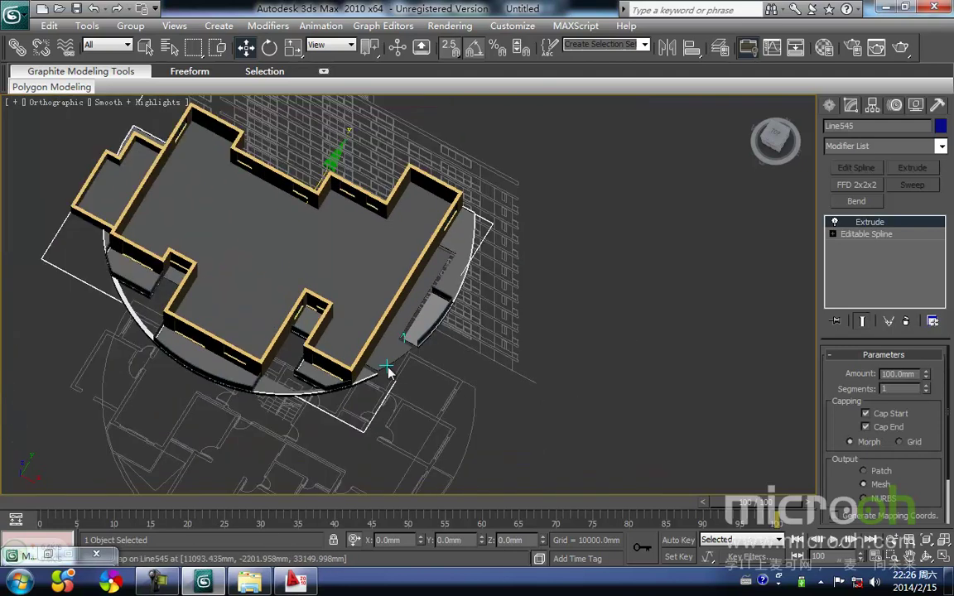
scroll(422, 392, "up", 8)
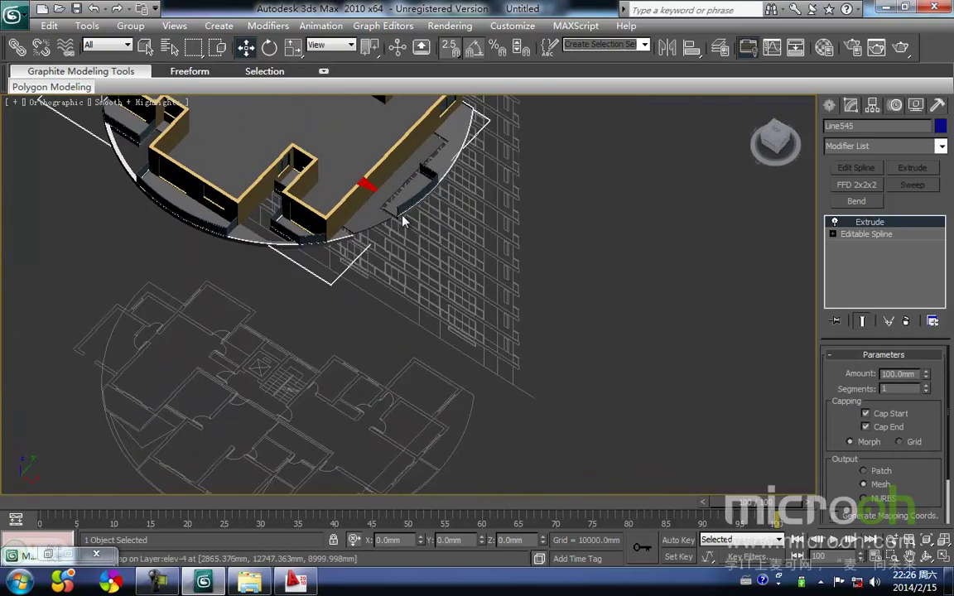
middle_click_drag(401, 142, 386, 210)
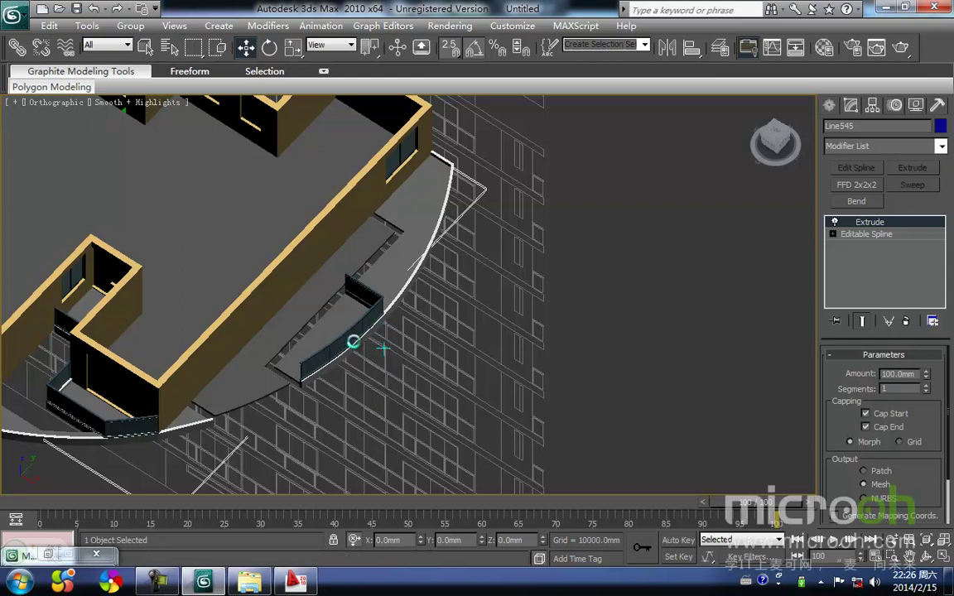
- Delete the side balcony's glass railing above the curved slab edge
scroll(353, 341, "up", 5)
left_click(317, 303)
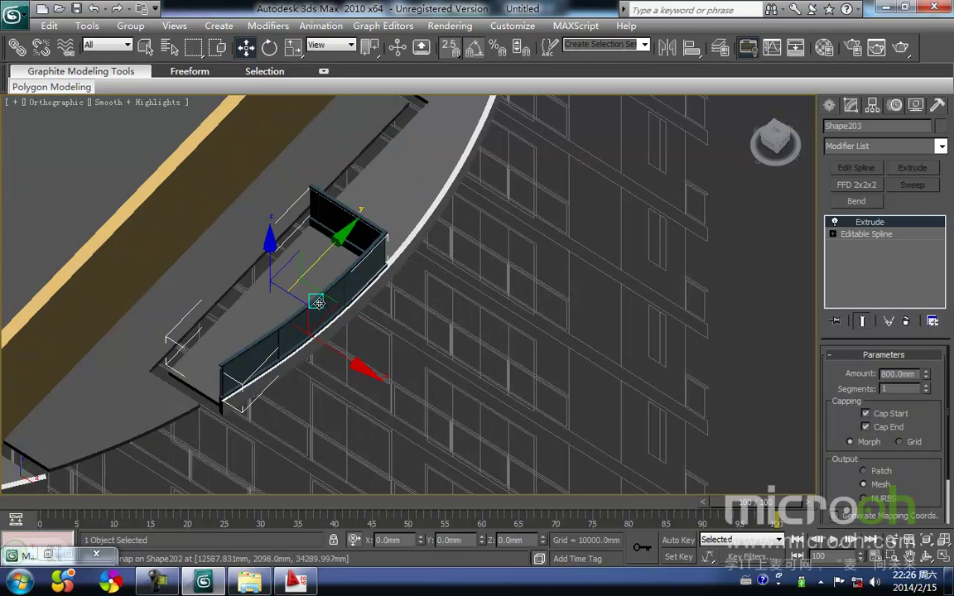
key("Delete")
key("ctrl+z")
key("Delete")
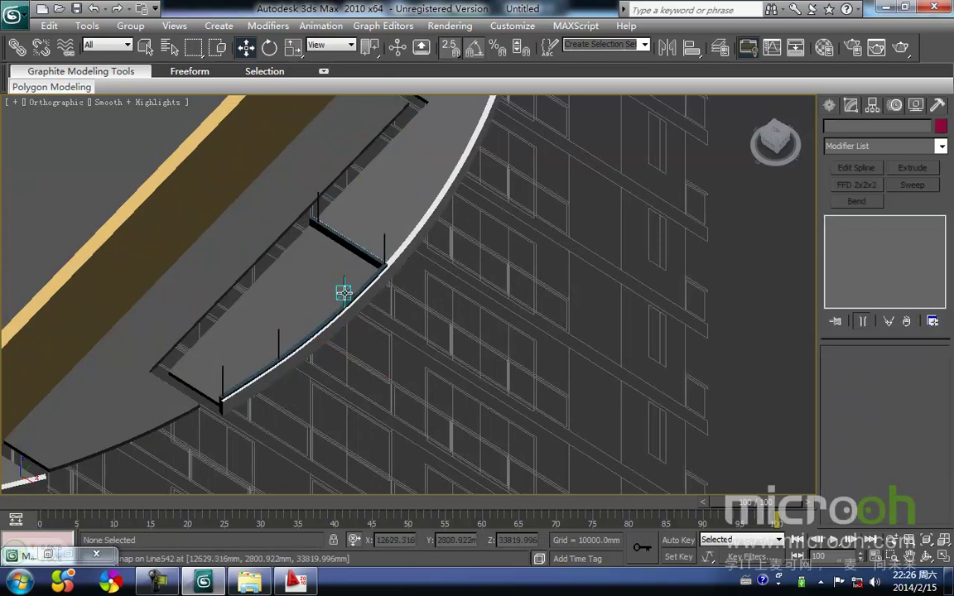
- Delete the side balcony's remaining railing posts and the bottom rail in the front wireframe view
left_click(344, 293)
key("F3")
middle_click_drag(354, 326, 357, 343)
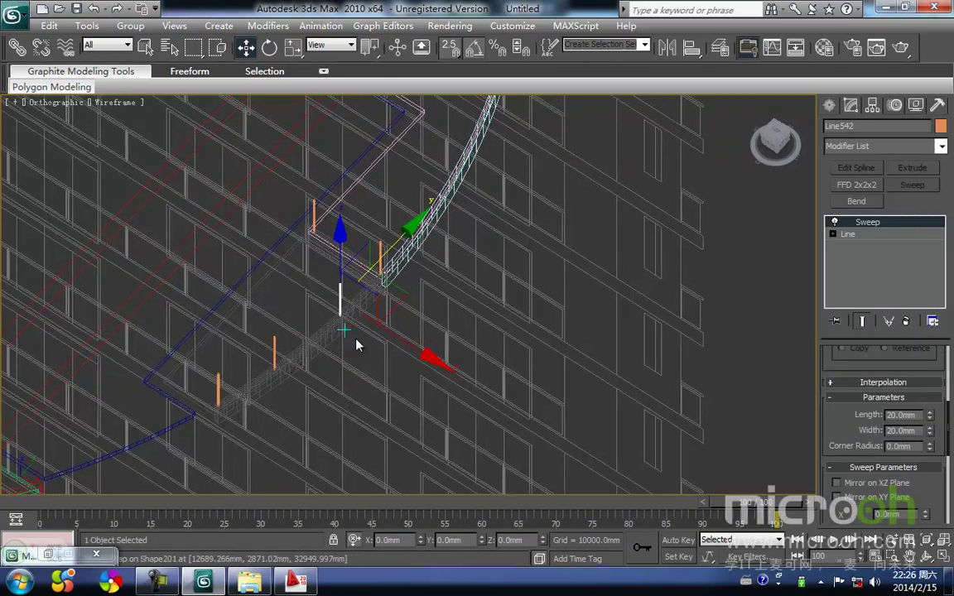
key("f")
scroll(511, 300, "down", 3)
middle_click_drag(565, 320, 448, 314)
scroll(448, 315, "down", 1)
left_click_drag(455, 321, 227, 235)
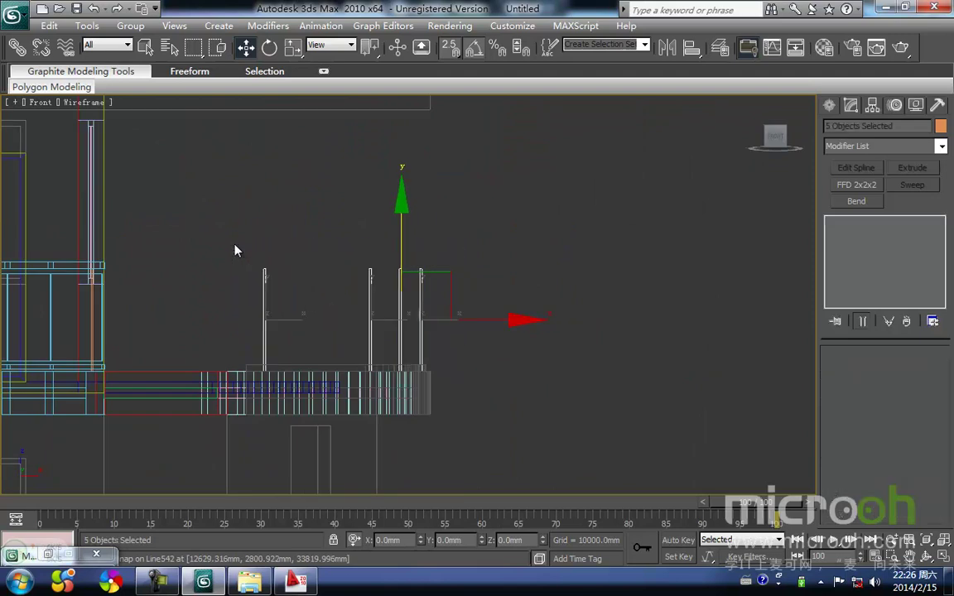
key("Delete")
left_click(365, 366)
key("Delete")
- Delete the floor slab outline's vertices around the curved bay at the front end of the side
scroll(350, 343, "down", 2)
middle_click_drag(350, 343, 401, 308)
key("t")
scroll(436, 336, "down", 3)
middle_click_drag(436, 336, 396, 346)
key("F3")
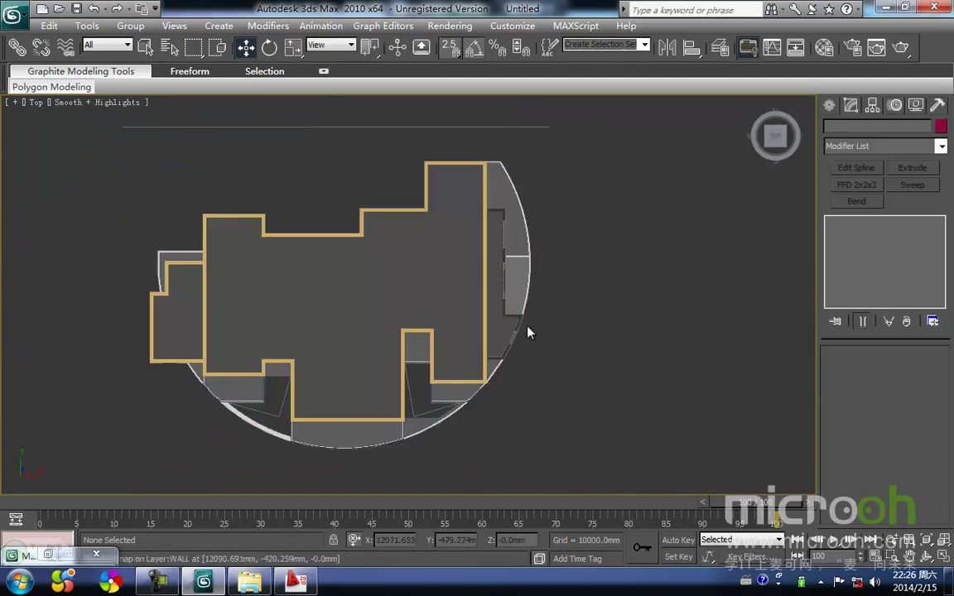
scroll(540, 360, "up", 2)
middle_click_drag(560, 386, 536, 390)
middle_click_drag(247, 228, 321, 226)
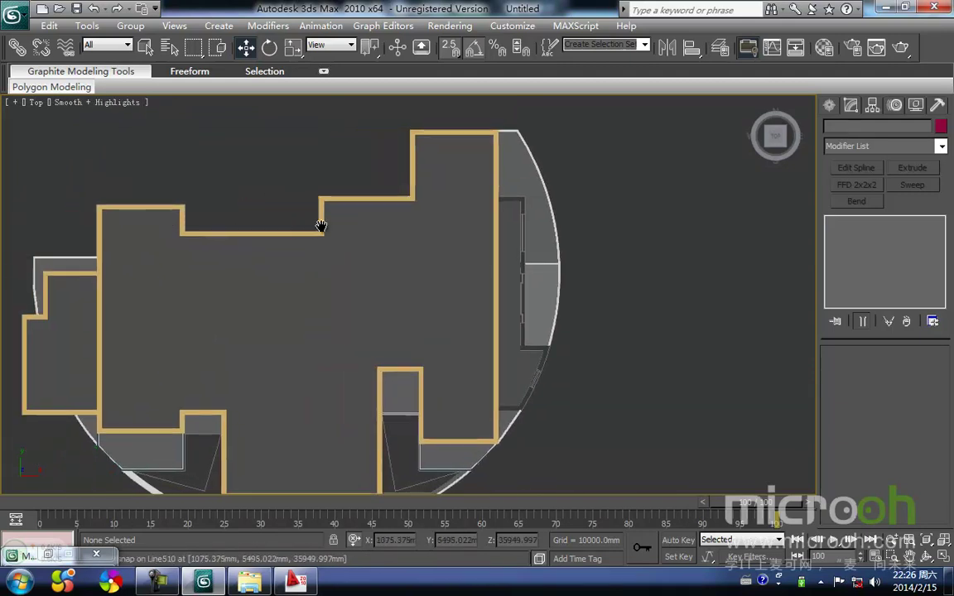
middle_click_drag(126, 245, 129, 229)
left_click(537, 374)
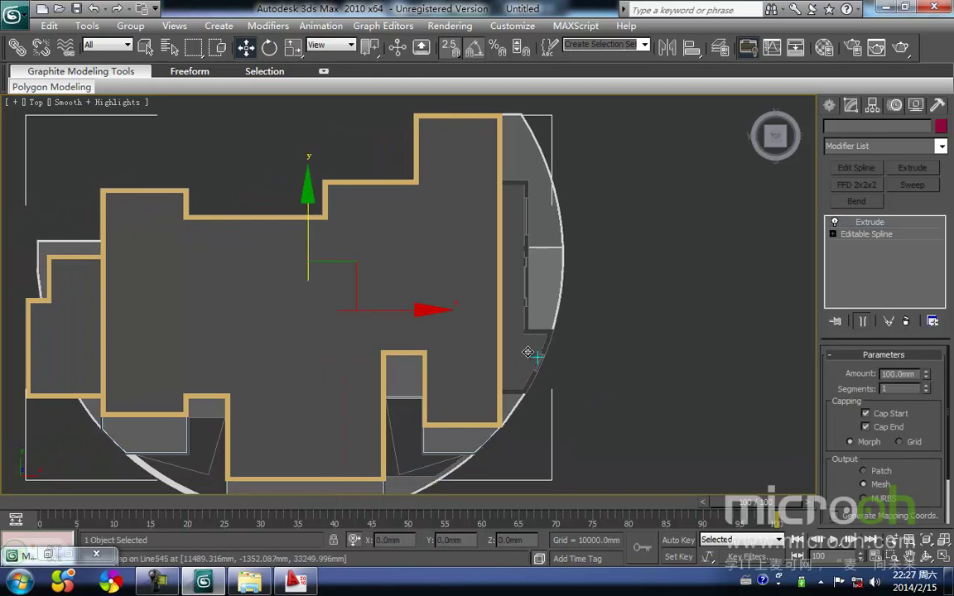
left_click(833, 234)
left_click(860, 246)
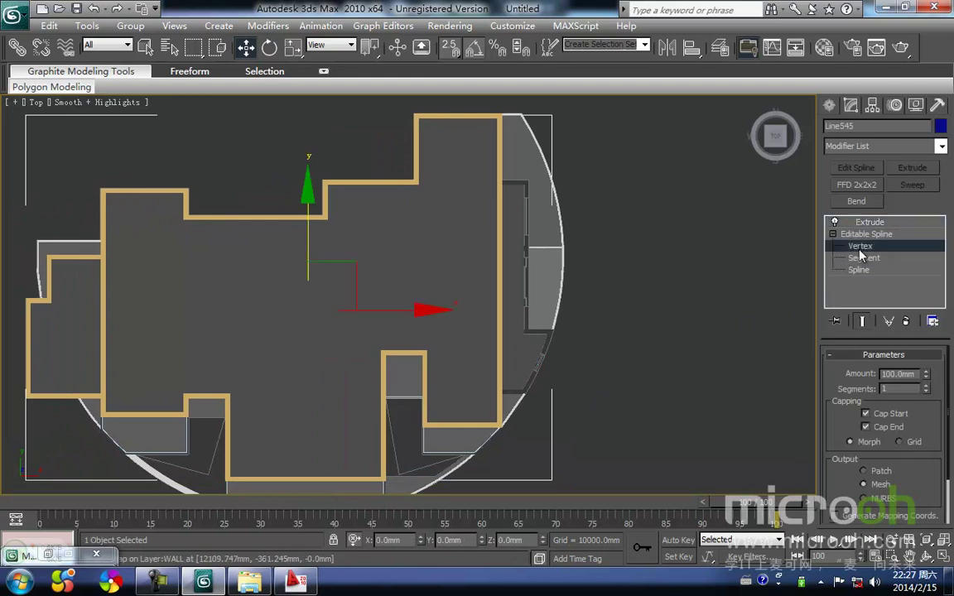
middle_click_drag(579, 330, 542, 398)
left_click_drag(557, 435, 502, 335)
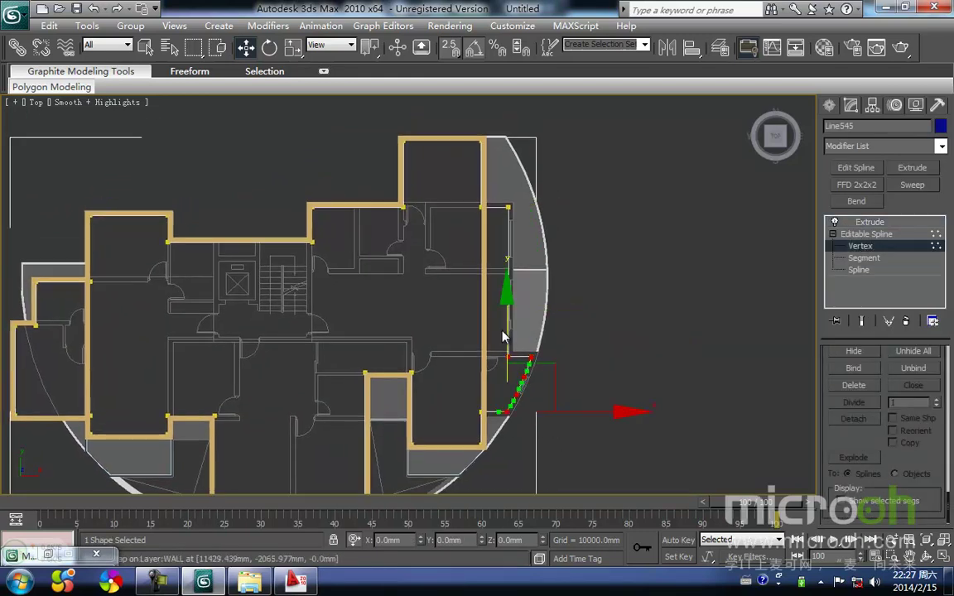
key("Delete")
- Delete the floor slab's remaining vertices outside and along the side wall, and leave vertex editing
left_click_drag(501, 190, 498, 189)
key("Delete")
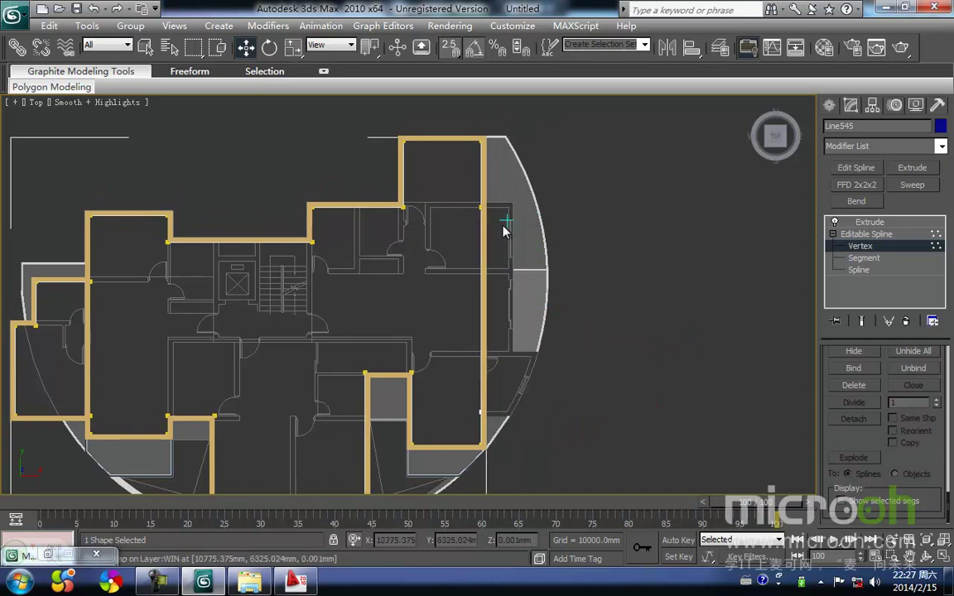
left_click_drag(502, 412, 451, 390)
key("Delete")
middle_click_drag(528, 398, 504, 368)
middle_click_drag(531, 280, 473, 268)
key("1")
left_click(534, 317)
scroll(488, 335, "up", 2)
scroll(439, 281, "down", 4)
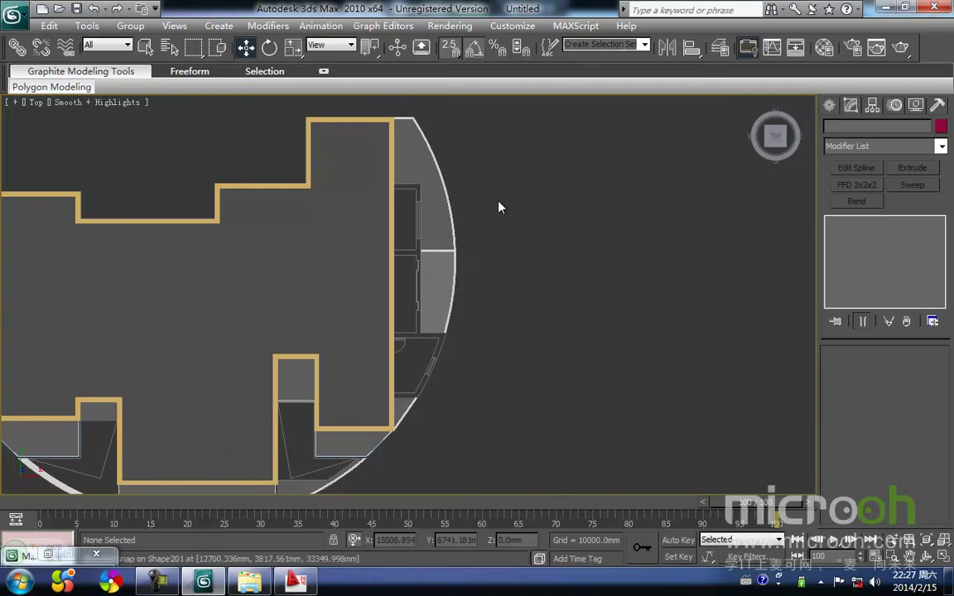
left_click(829, 106)
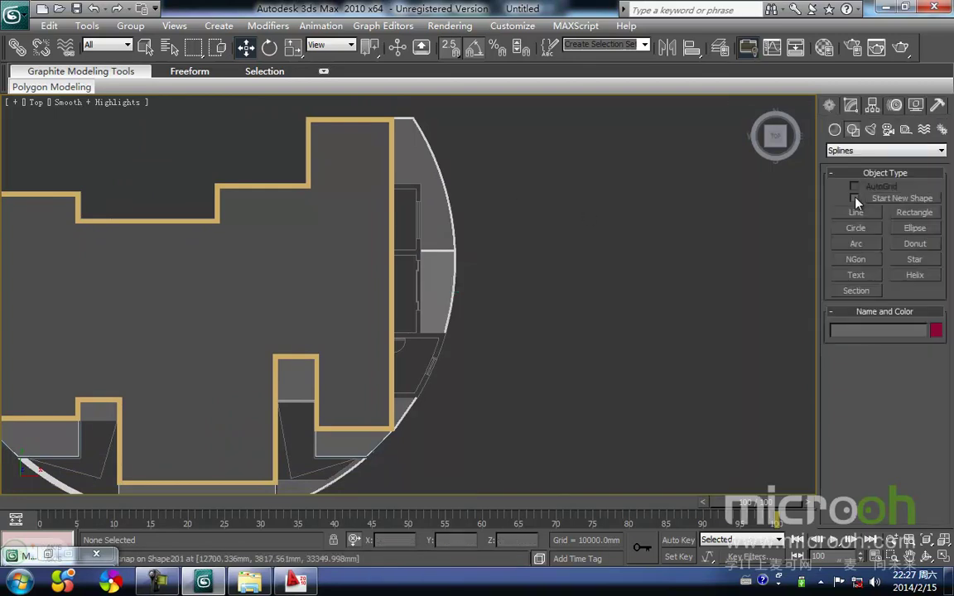
left_click(856, 213)
scroll(462, 211, "up", 3)
middle_click_drag(483, 230, 432, 374)
middle_click_drag(367, 283, 368, 268)
right_click(568, 257)
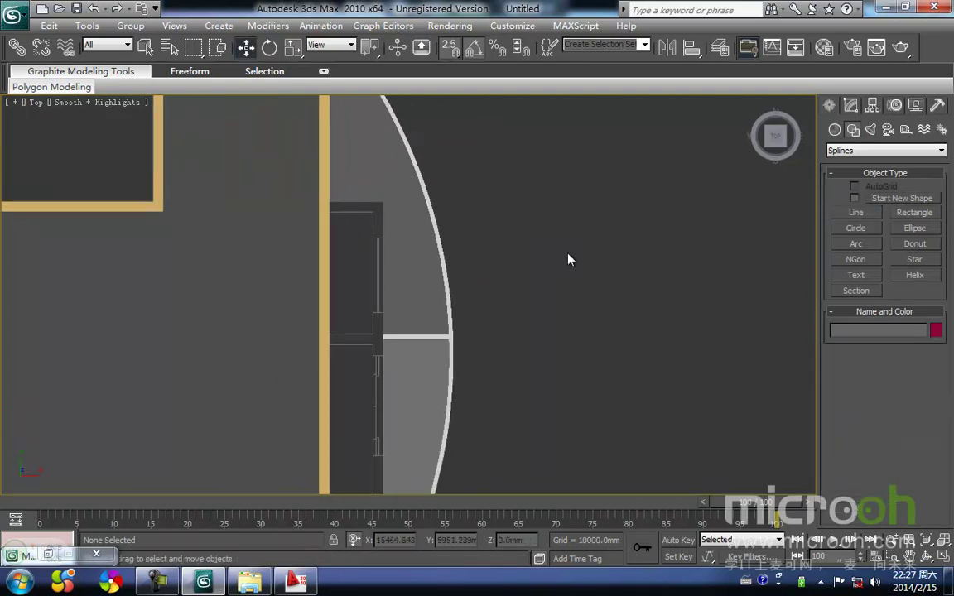
- Assign the 阳台板 material to the rear and front sections of the curved side slab and minimise the material editor
left_click(449, 294)
scroll(410, 295, "down", 3)
middle_click_drag(495, 331, 426, 302, "alt")
middle_click_drag(445, 220, 469, 470)
scroll(463, 303, "up", 2)
middle_click_drag(459, 301, 434, 345)
key("m")
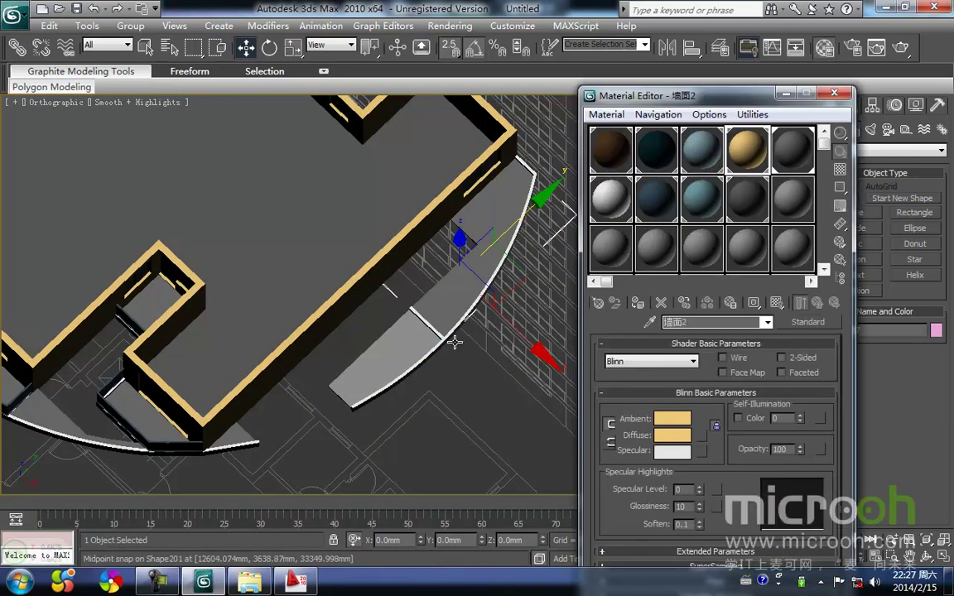
left_click(790, 148)
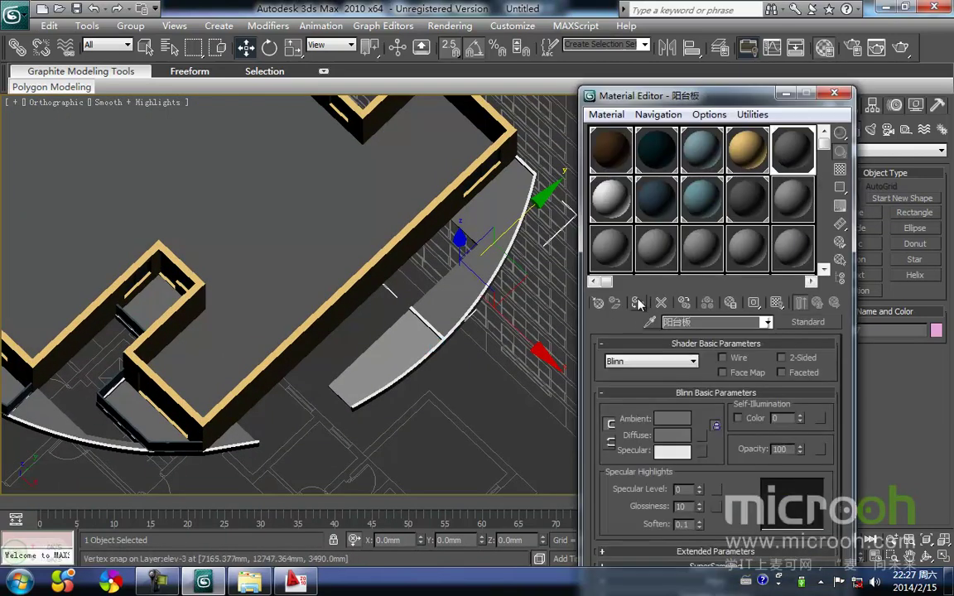
left_click(498, 389)
left_click(400, 366)
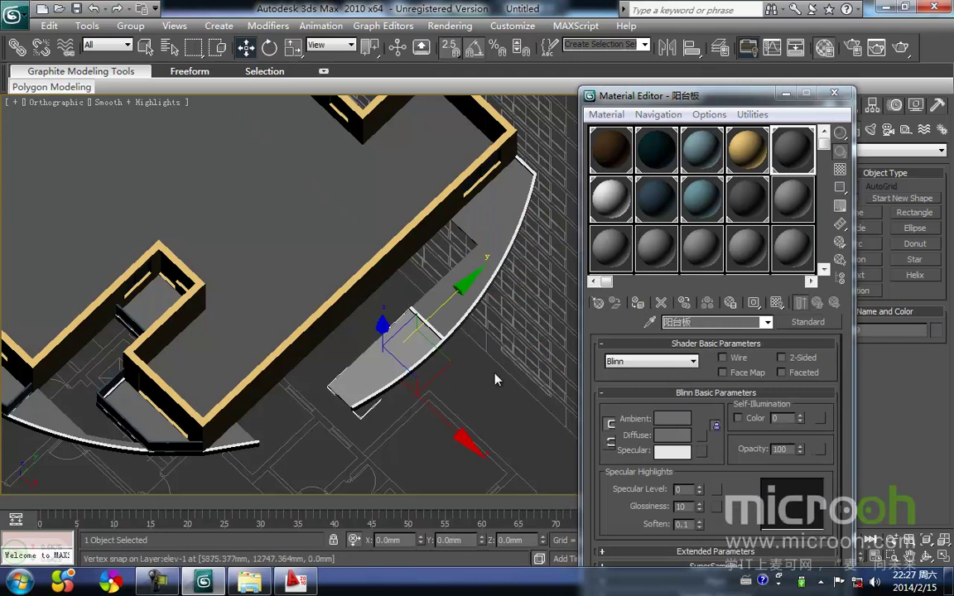
left_click(636, 302)
left_click(423, 424)
middle_click_drag(422, 418, 460, 360)
scroll(461, 361, "down", 2)
left_click(785, 94)
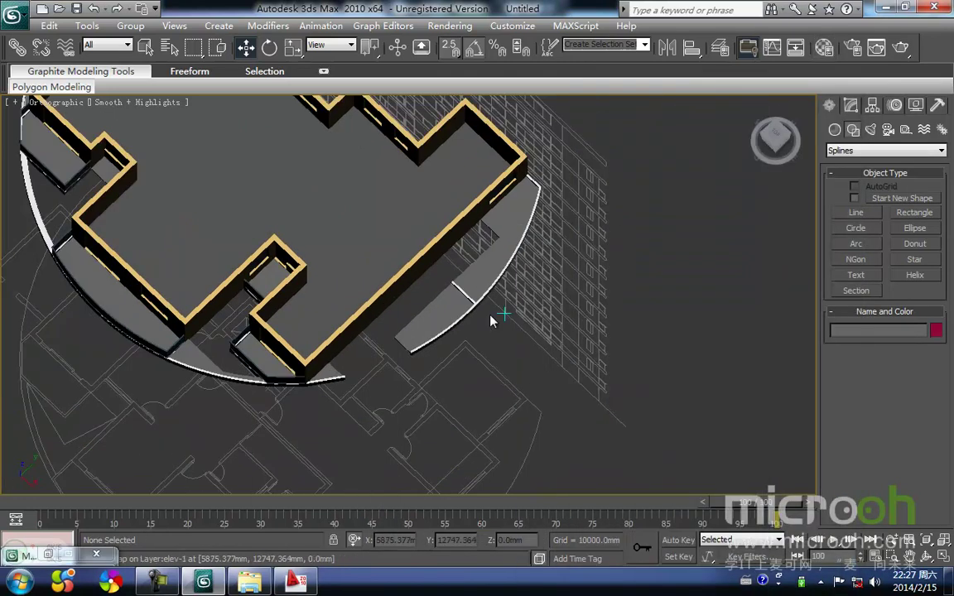
- Delete the white edge trims along both sections of the curved side slab in the top view
middle_click_drag(489, 315, 456, 352)
key("t")
scroll(494, 334, "up", 4)
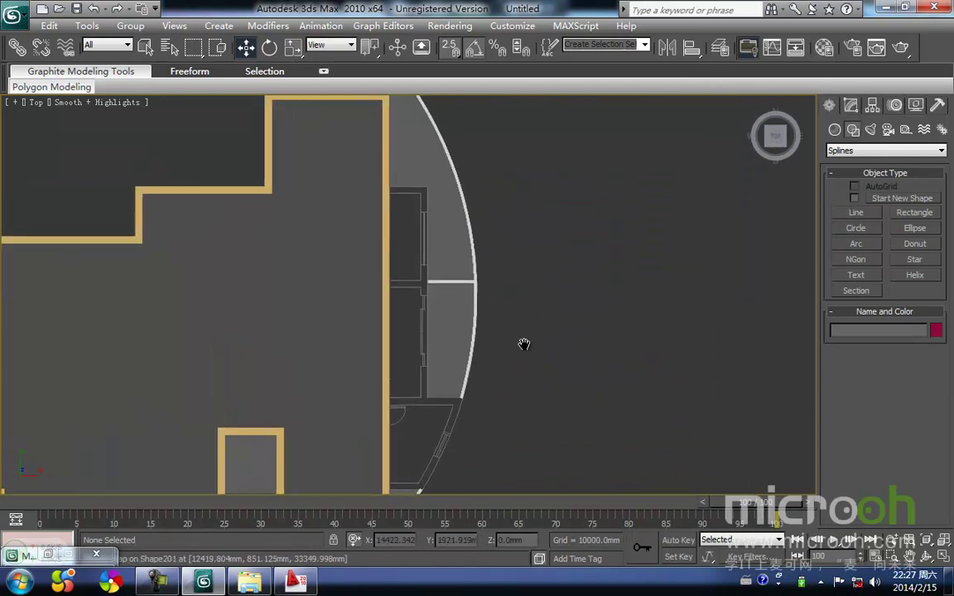
scroll(514, 351, "down", 1)
middle_click_drag(508, 303, 472, 313)
left_click(451, 338)
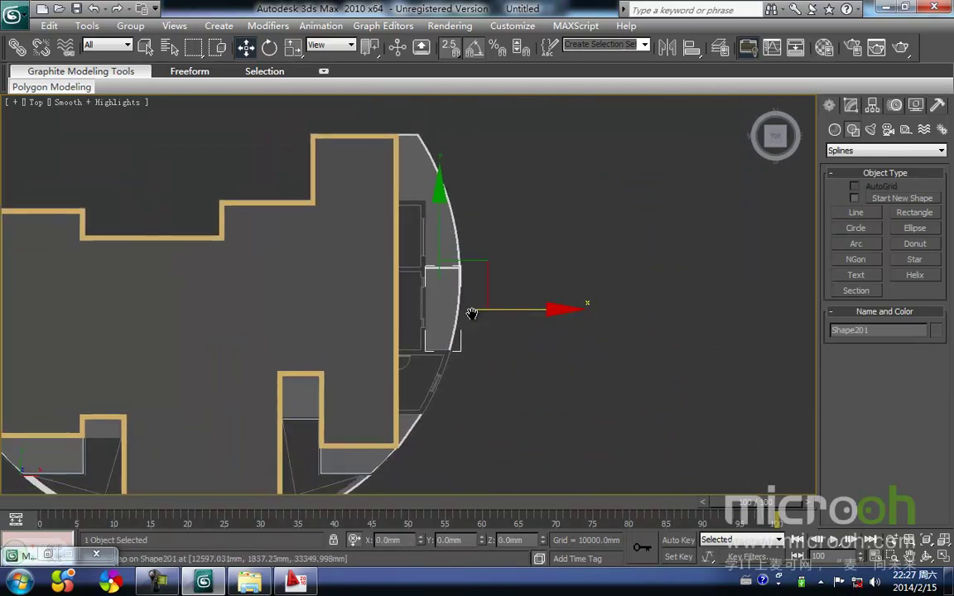
left_click(477, 310)
left_click(459, 257)
key("Delete")
middle_click_drag(464, 232, 484, 245)
scroll(462, 267, "up", 2)
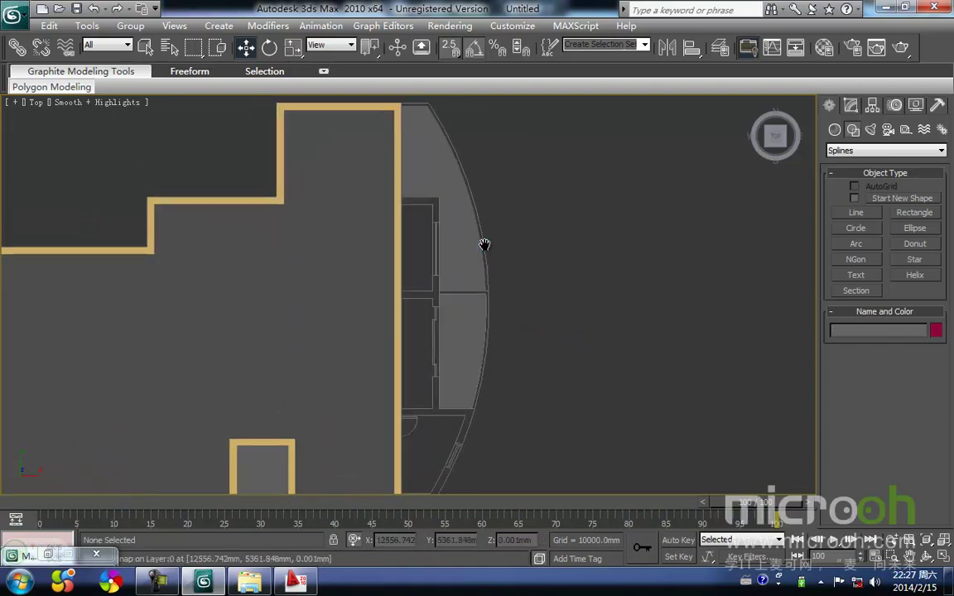
- Draw an arc along the side bay's outer curve, from the rear corner to the end of the existing front trim
right_click(552, 279, "ctrl")
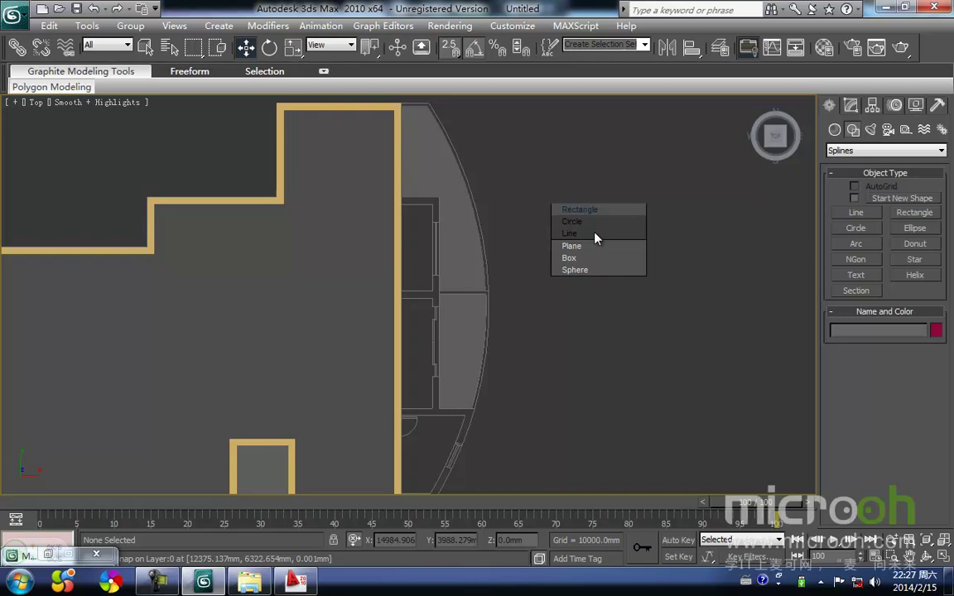
left_click(594, 235)
left_click(861, 248)
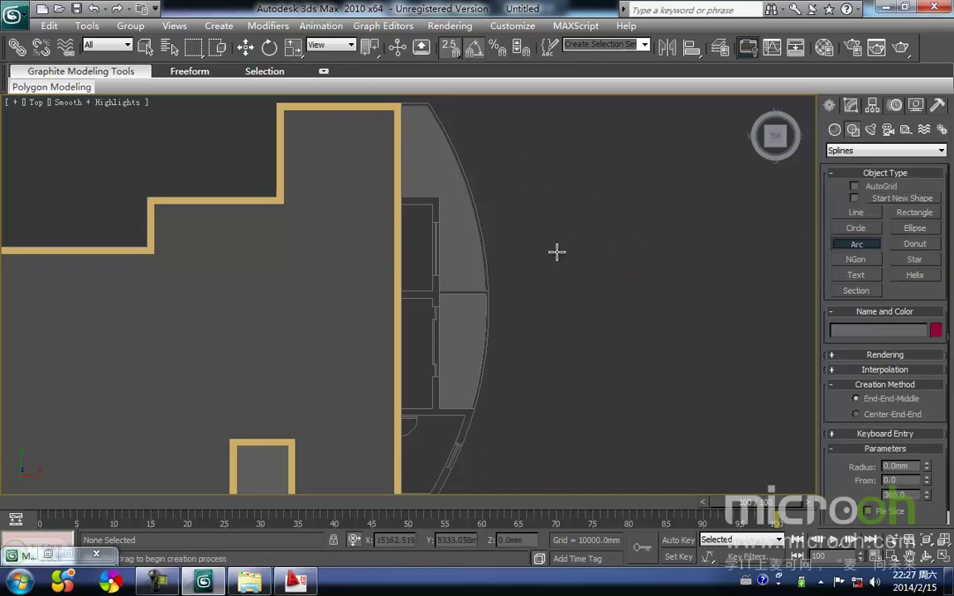
scroll(521, 277, "down", 2)
scroll(424, 430, "up", 2)
mouse_move(450, 439)
middle_mouse_down()
mouse_move(439, 445)
mouse_move(384, 421)
middle_mouse_up()
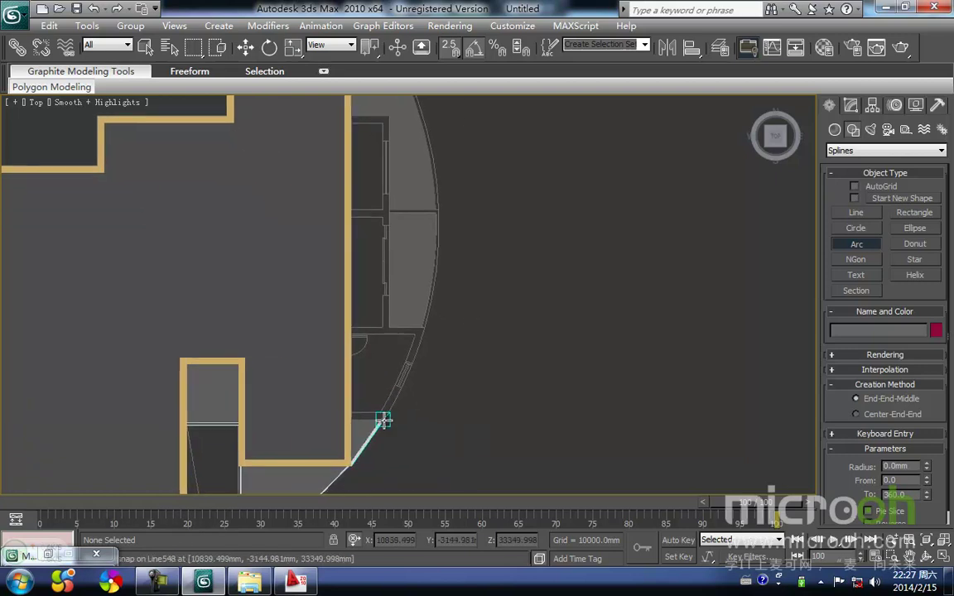
scroll(385, 423, "down", 2)
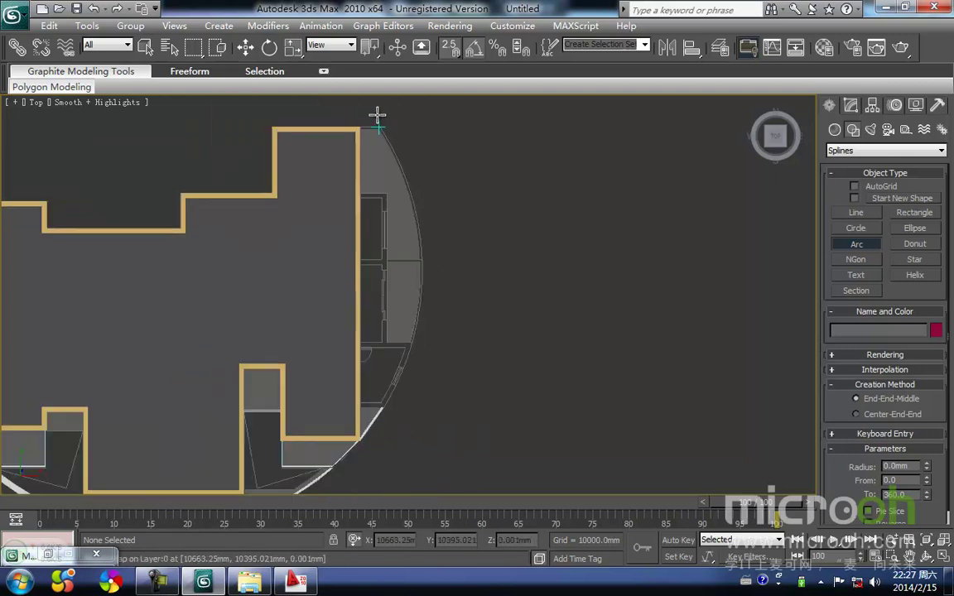
left_click_drag(380, 124, 387, 412)
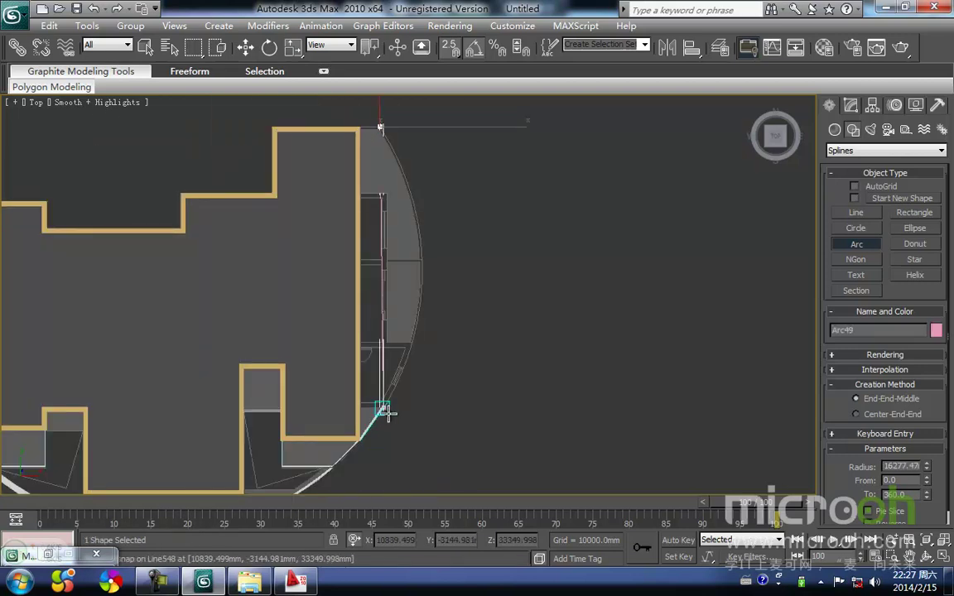
scroll(388, 410, "up", 3)
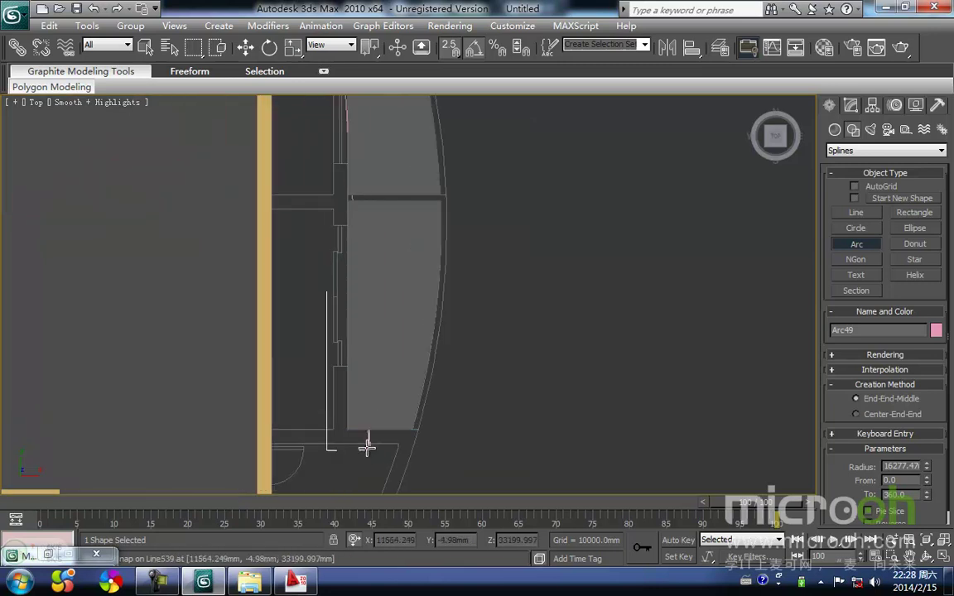
middle_click_drag(356, 481, 423, 378)
left_click_drag(423, 377, 387, 430)
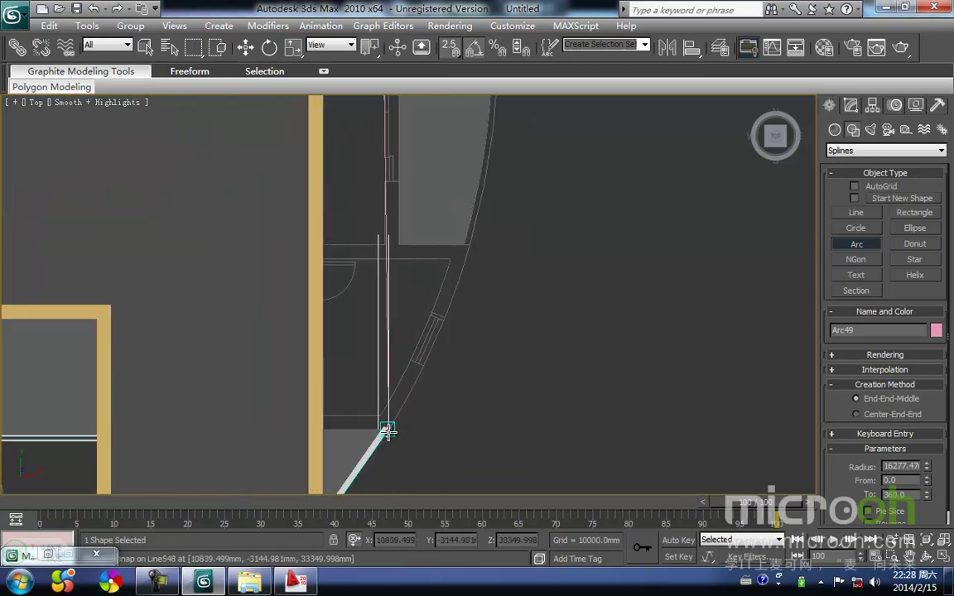
left_click(498, 192)
right_click(499, 217)
middle_click_drag(490, 311, 503, 305)
scroll(503, 305, "up", 3)
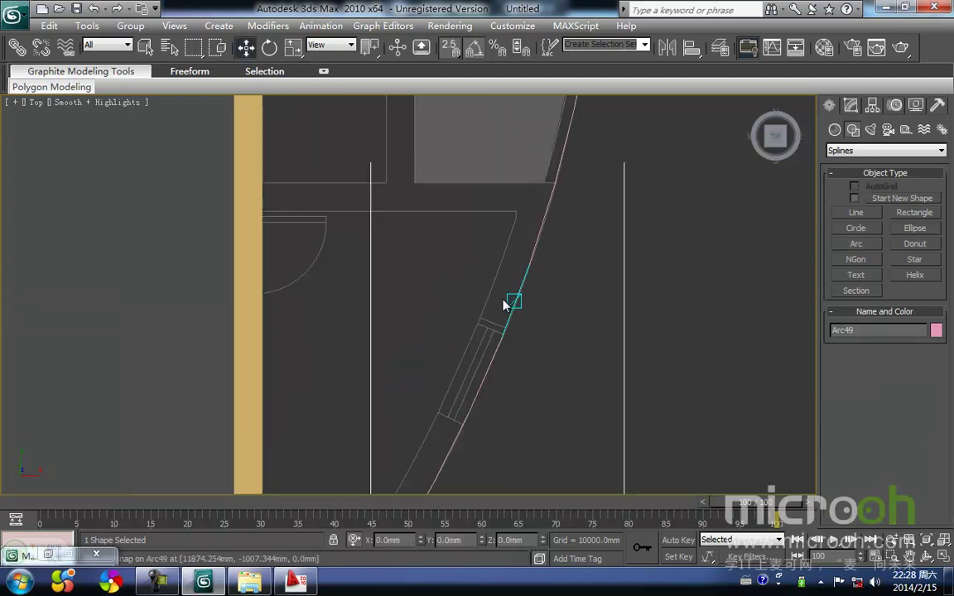
left_click_drag(488, 285, 483, 281)
middle_click_drag(499, 279, 408, 473)
scroll(480, 247, "down", 3)
middle_click_drag(454, 229, 450, 350)
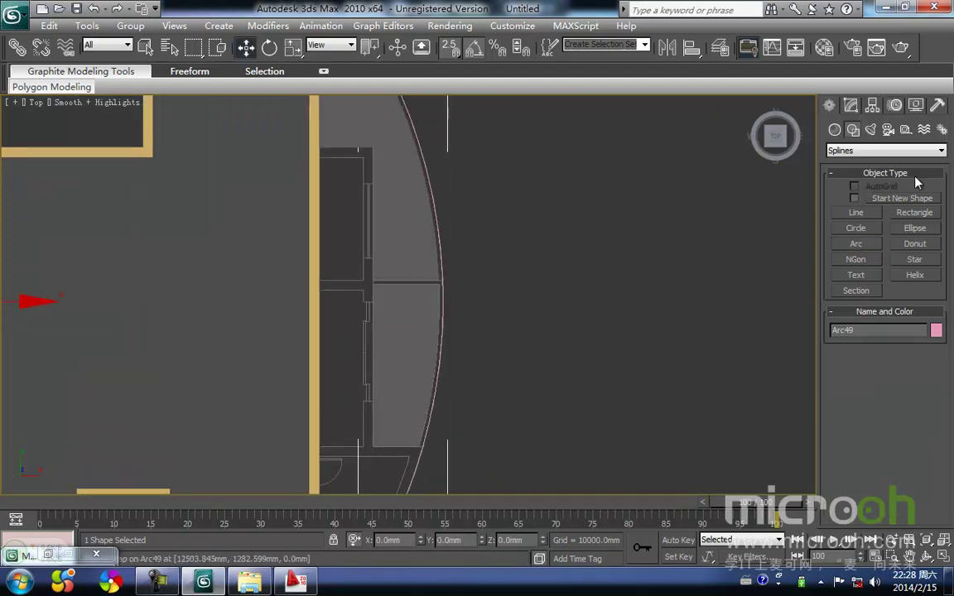
- Apply Edit Spline to the arc, outline its spline into a thin closed band, and extrude it 400 mm
left_click(850, 106)
left_click(861, 168)
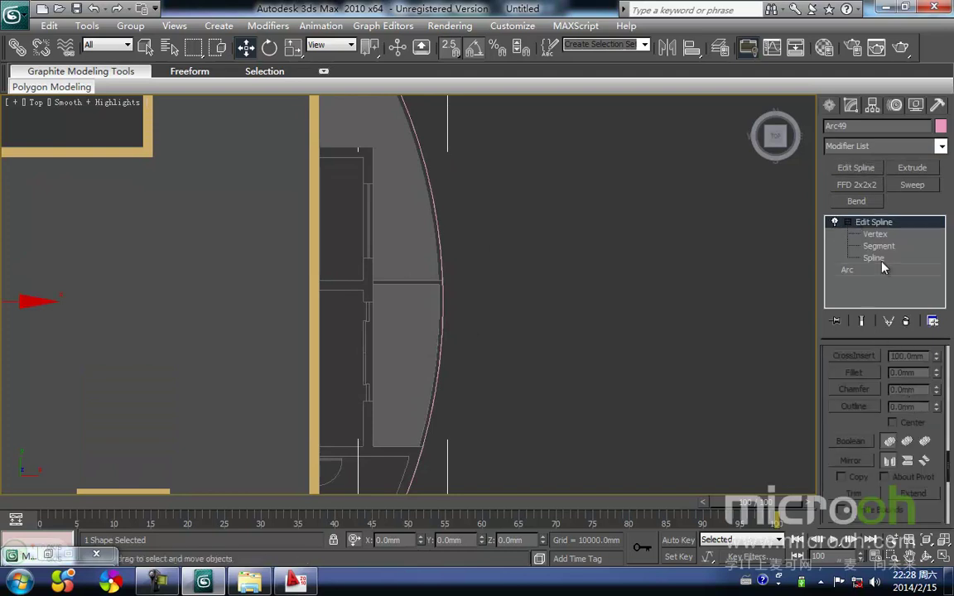
left_click(882, 261)
left_click(436, 398)
key("ctrl+z")
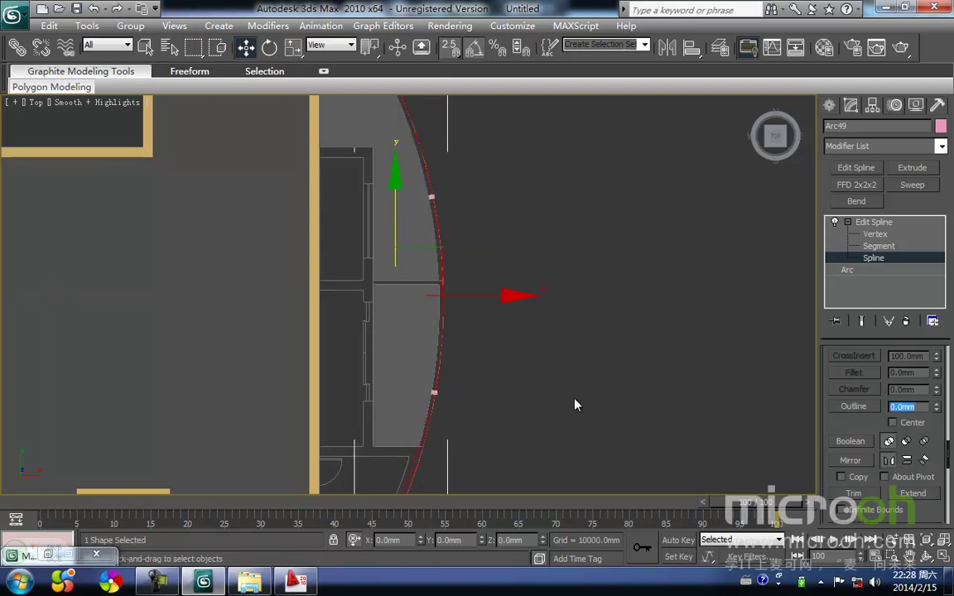
middle_click_drag(451, 302, 426, 359)
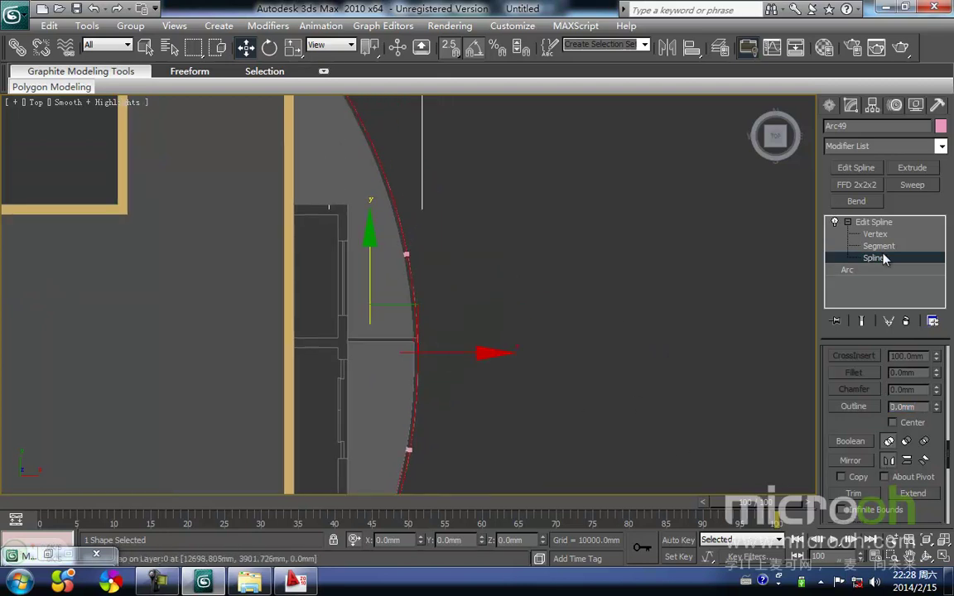
left_click(891, 169)
type("400")
key("Return")
- Isolate the curved band with the existing front trim and raise it in the front view to the trim's height
middle_click_drag(600, 311, 472, 356, "alt")
left_click_drag(513, 348, 410, 287)
middle_click_drag(410, 287, 428, 483)
left_click(375, 188)
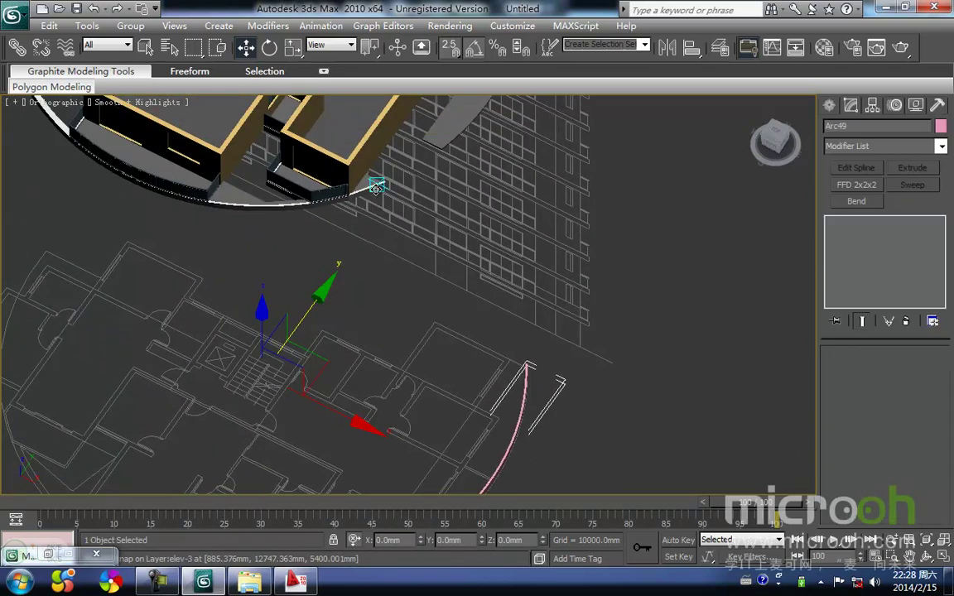
key("alt+q")
key("f")
scroll(432, 251, "up", 5)
scroll(417, 311, "down", 3)
left_click_drag(470, 394, 386, 346)
key("space")
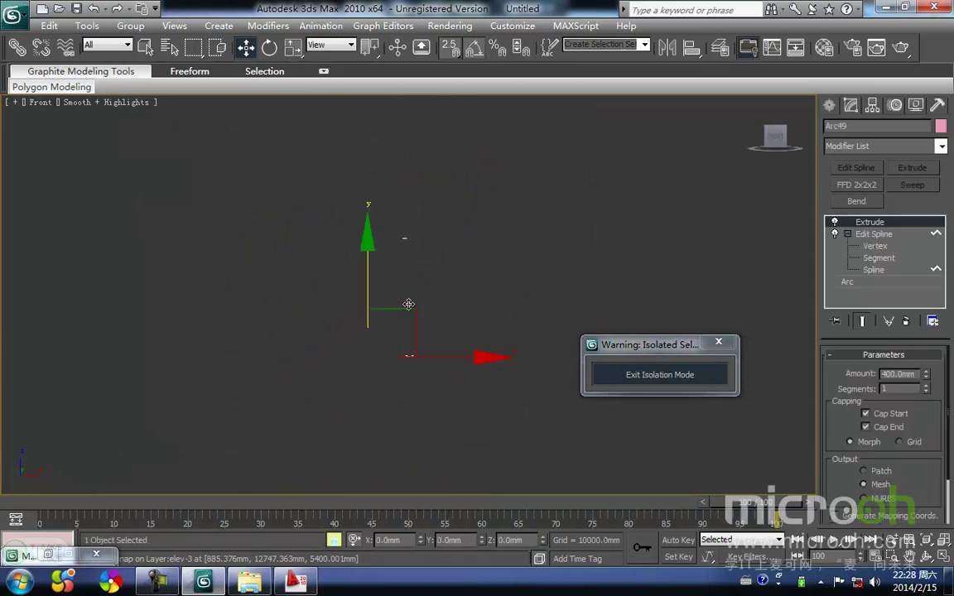
left_click_drag(368, 301, 411, 240)
scroll(406, 266, "up", 6)
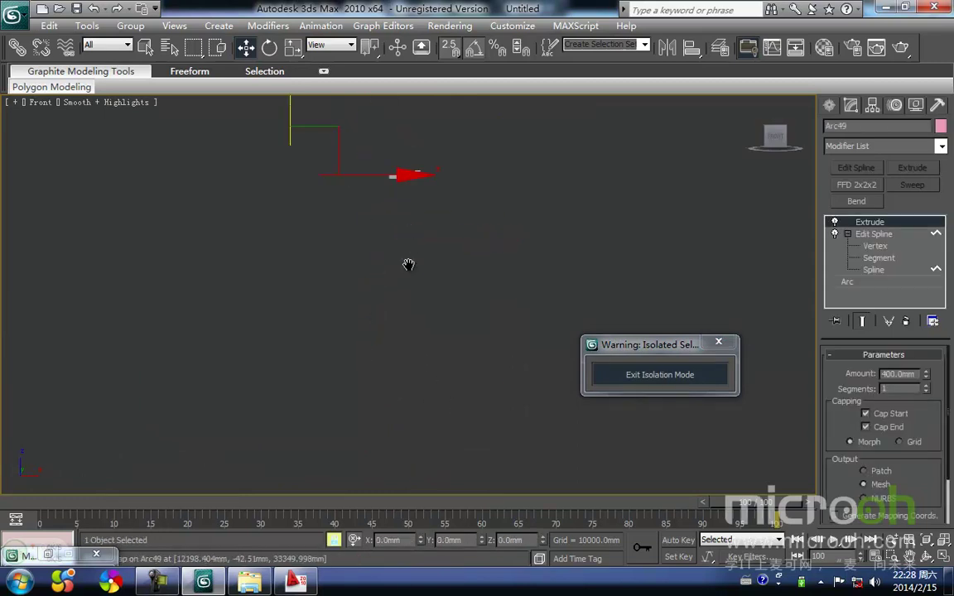
middle_click_drag(421, 282, 444, 354)
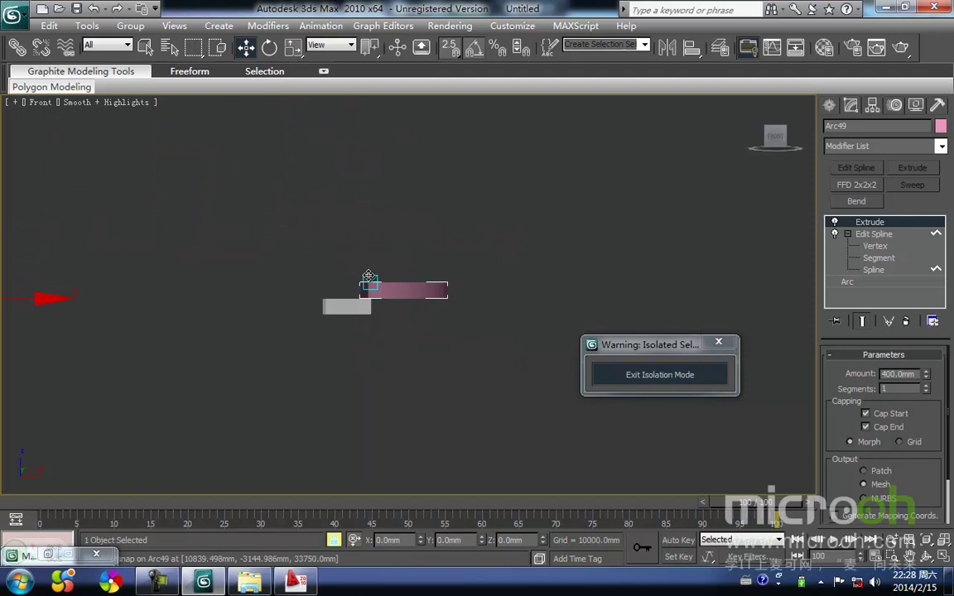
left_click_drag(369, 283, 371, 299)
- Assign the 线条 material to the curved band, close the material editor and exit isolation mode
key("t")
key("z")
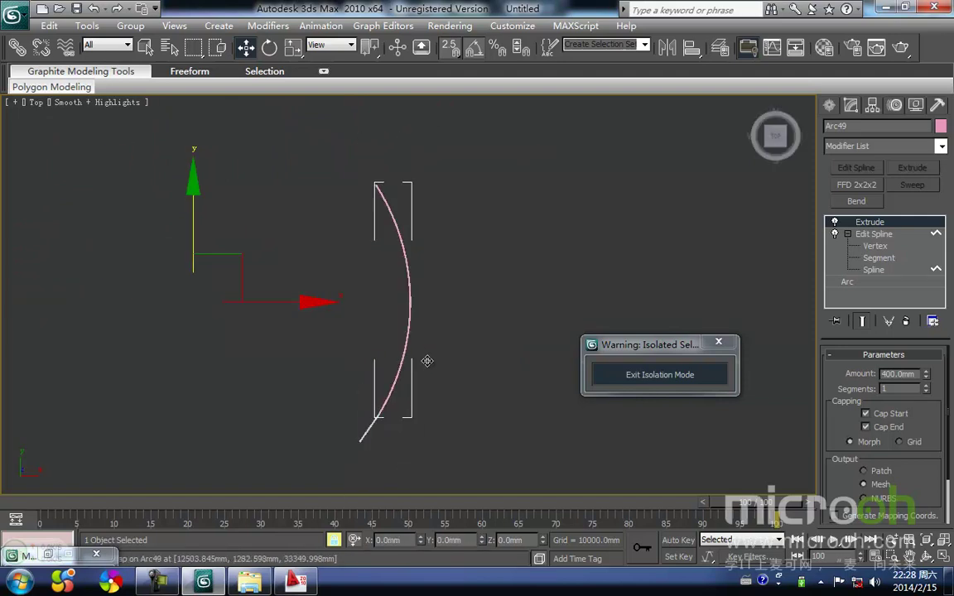
middle_click_drag(404, 325, 369, 347, "alt")
key("m")
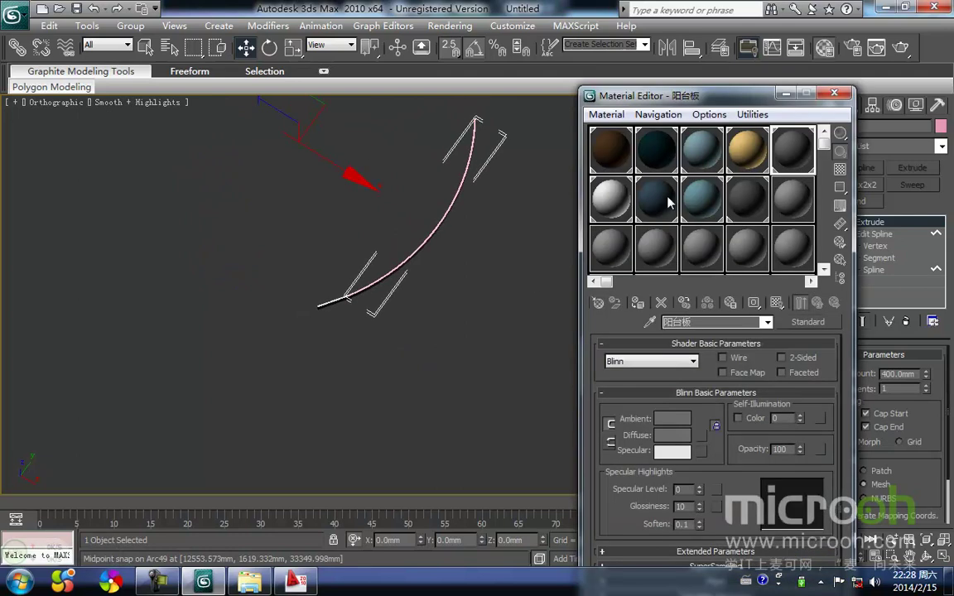
left_click(614, 213)
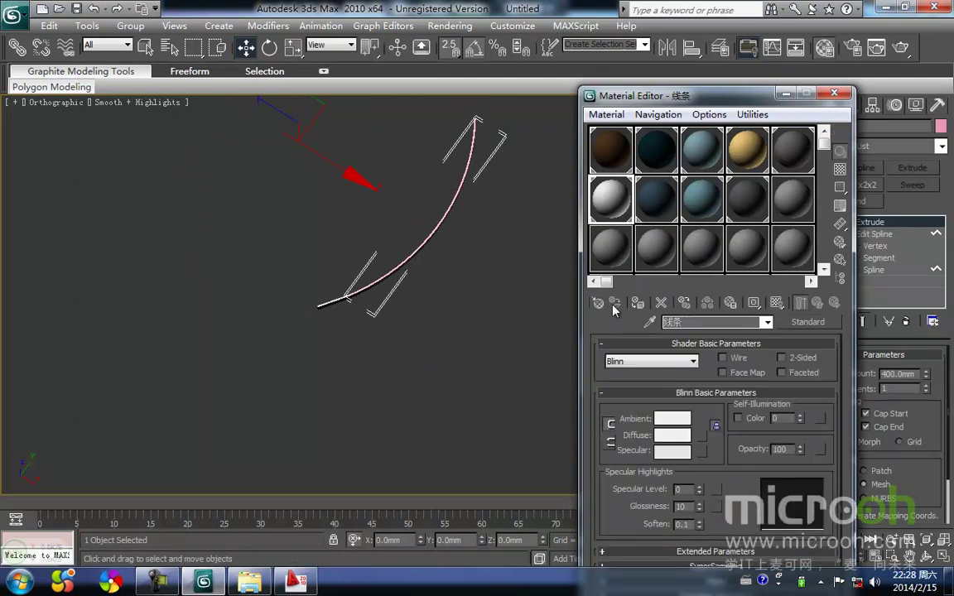
left_click(489, 320)
left_click(833, 93)
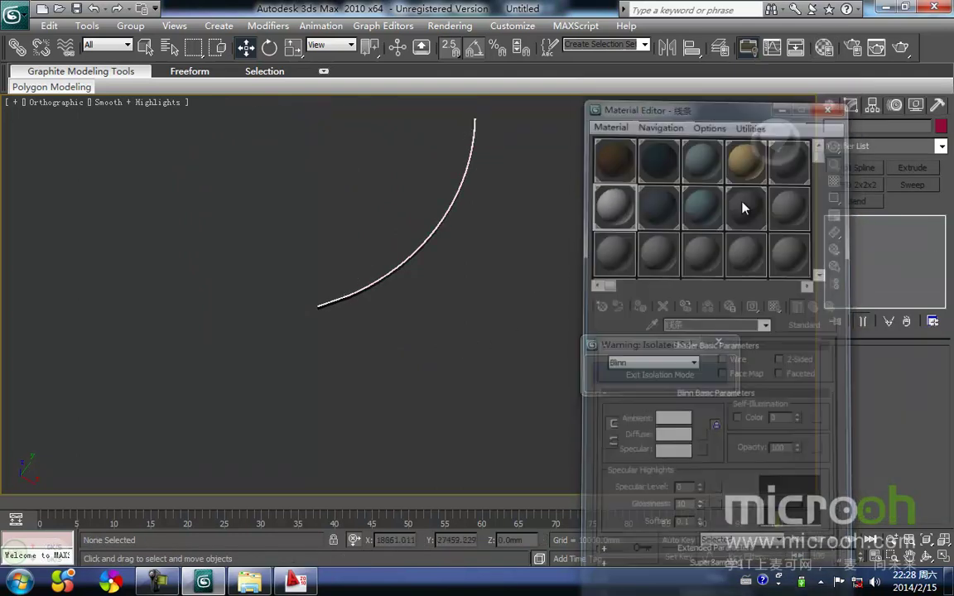
left_click(634, 378)
- Draw a closed four-point outline along the bay's rear edge, between the outer wall corner and the curved trim's end
middle_click_drag(513, 242, 494, 317)
scroll(489, 310, "up", 3)
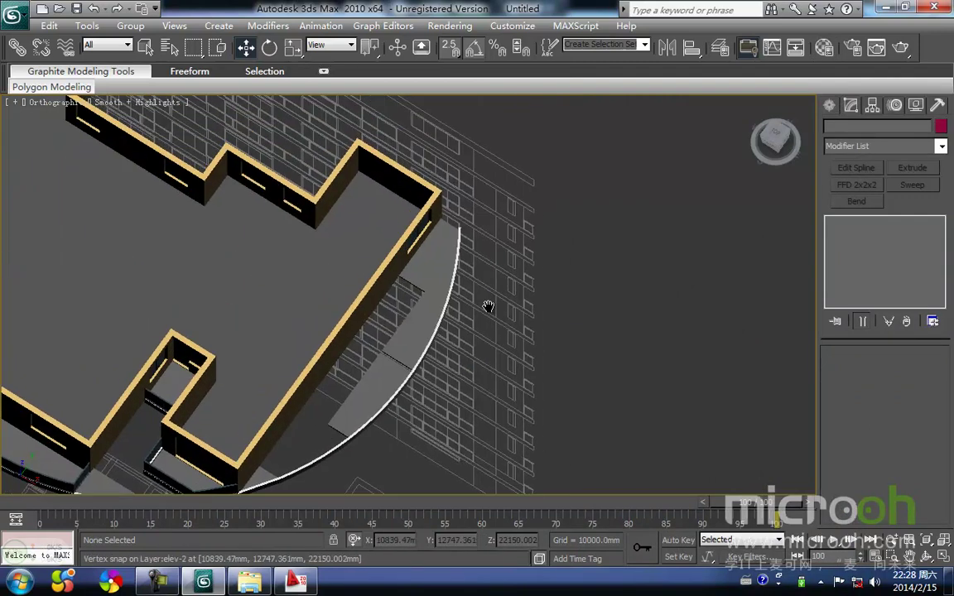
key("t")
scroll(502, 277, "up", 8)
scroll(462, 247, "up", 8)
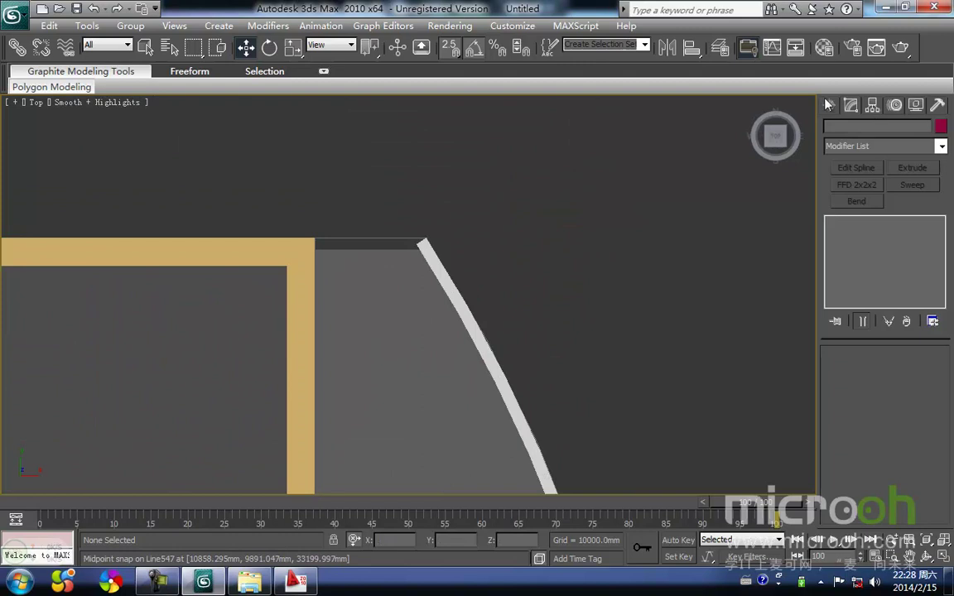
left_click(828, 105)
left_click(856, 212)
left_click(424, 241)
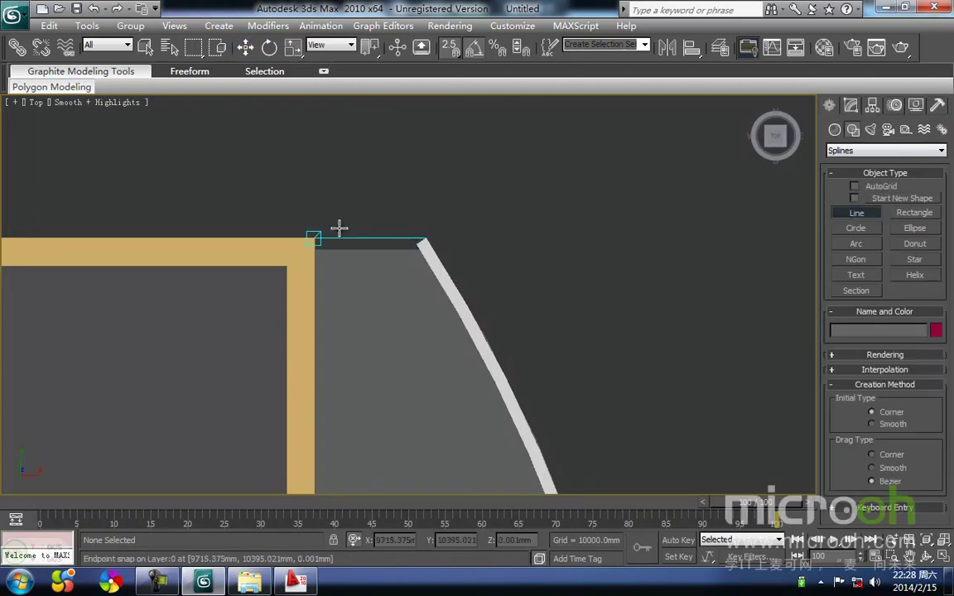
scroll(336, 226, "up", 4)
left_click(487, 219)
left_click(712, 226)
key("F3")
left_click(699, 250)
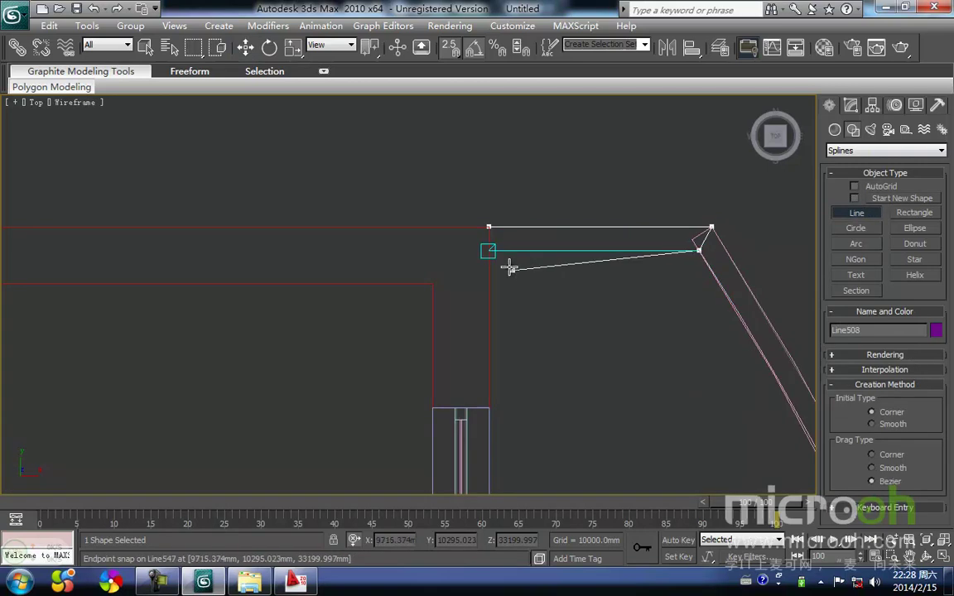
left_click(488, 250)
left_click(489, 226)
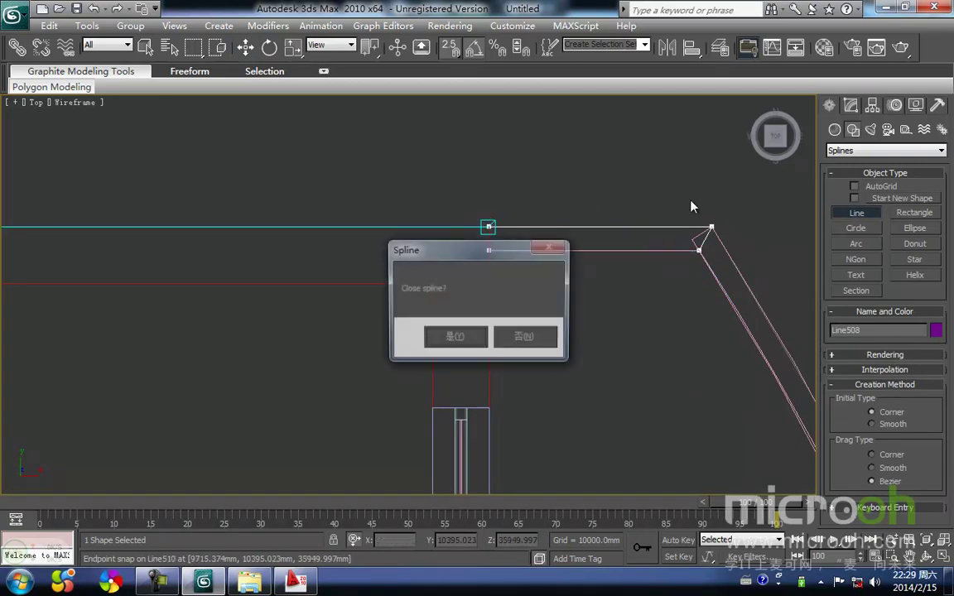
left_click(453, 338)
- Extrude the rear edge outline 400 mm and align it to the curved trim, centre to centre in Z
left_click(850, 106)
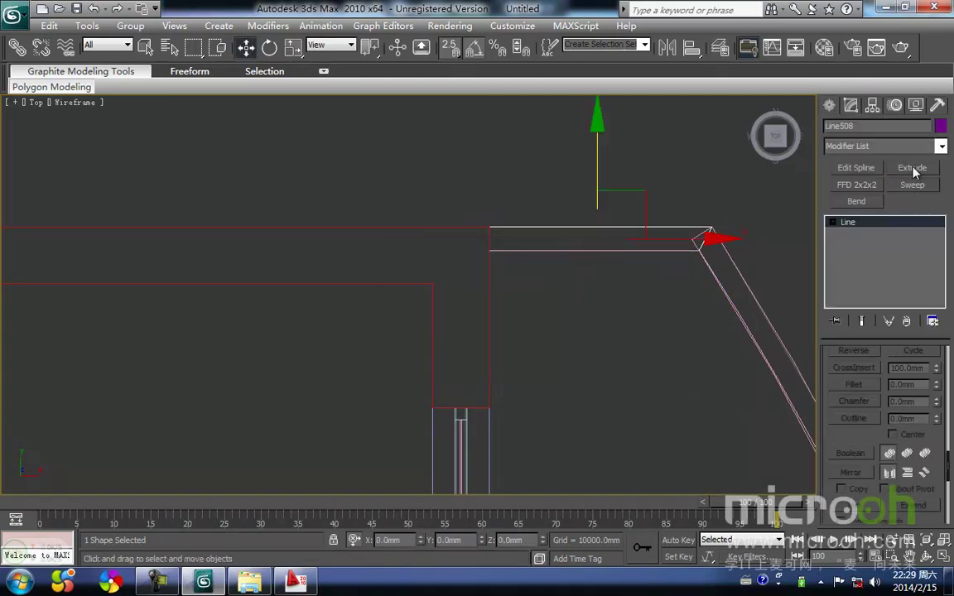
left_click(911, 168)
middle_click_drag(585, 244, 519, 272)
key("F3")
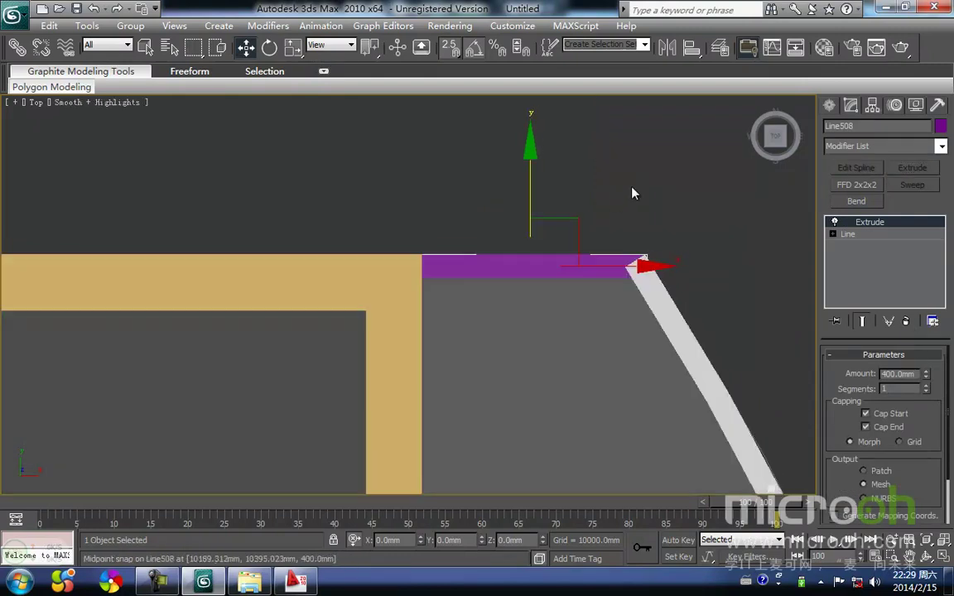
key("alt+a")
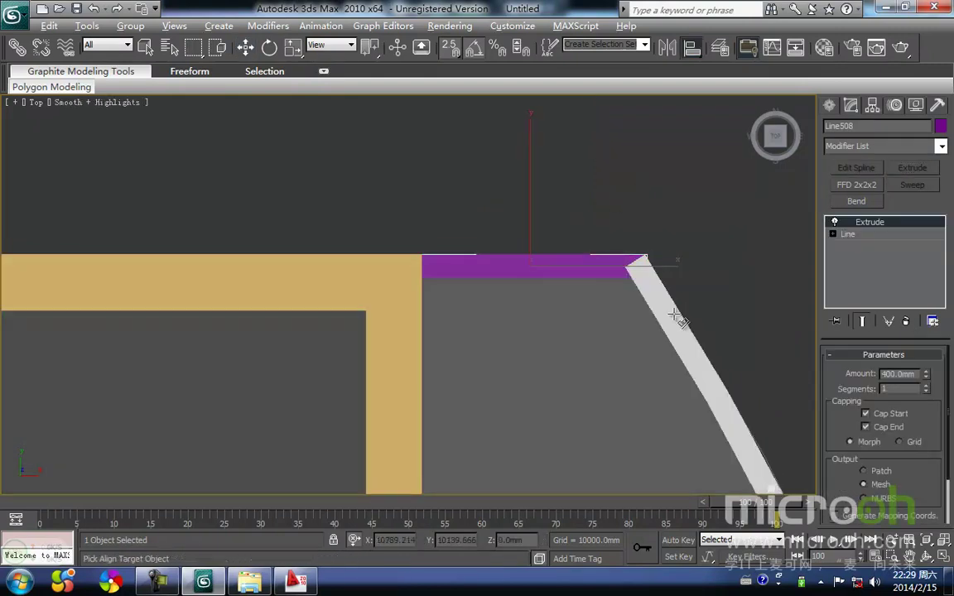
left_click(677, 318)
left_click(481, 408)
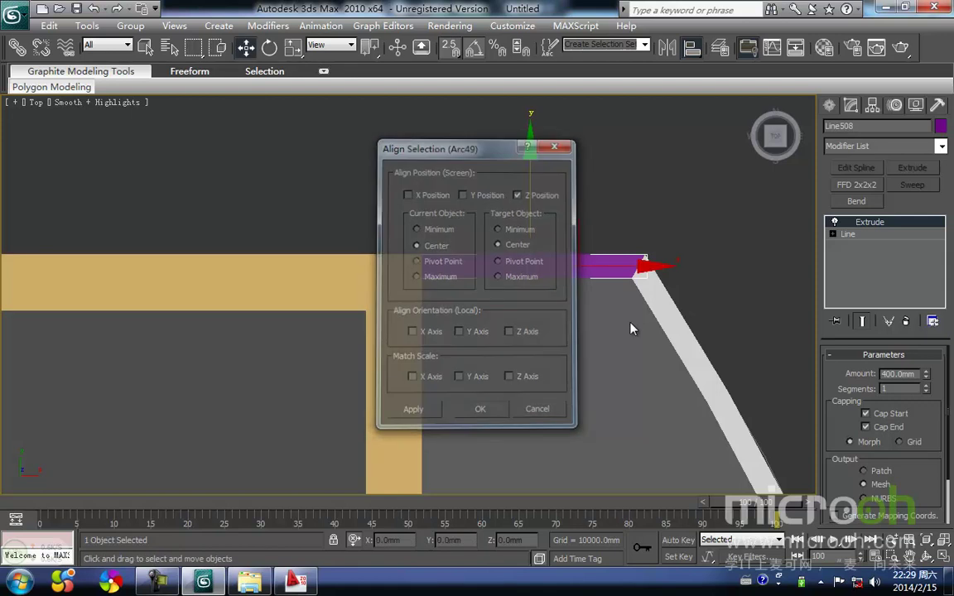
- Assign the 线条 material to the short rear edge trim and minimise the material editor
middle_click_drag(628, 321, 549, 232)
scroll(549, 232, "down", 3)
middle_click_drag(605, 248, 604, 226)
key("m")
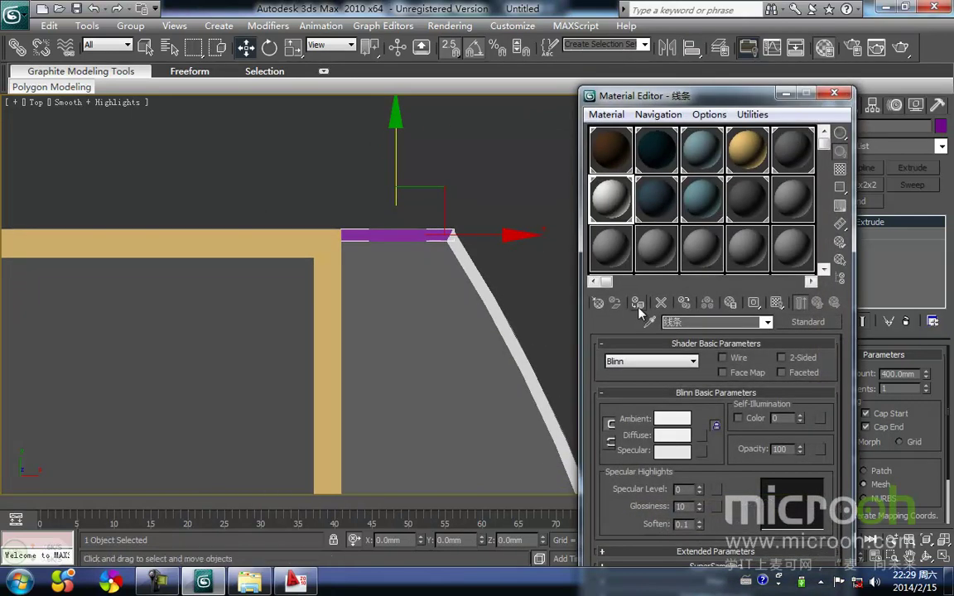
scroll(507, 274, "down", 1)
left_click(485, 300)
scroll(497, 231, "down", 3)
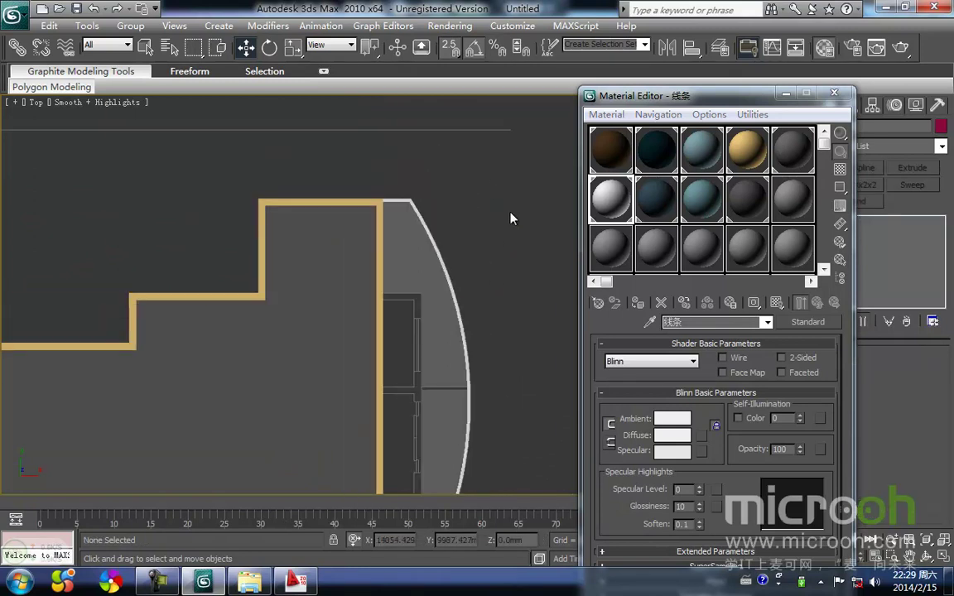
left_click(785, 93)
middle_click_drag(573, 260, 597, 197)
right_click(564, 283, "ctrl")
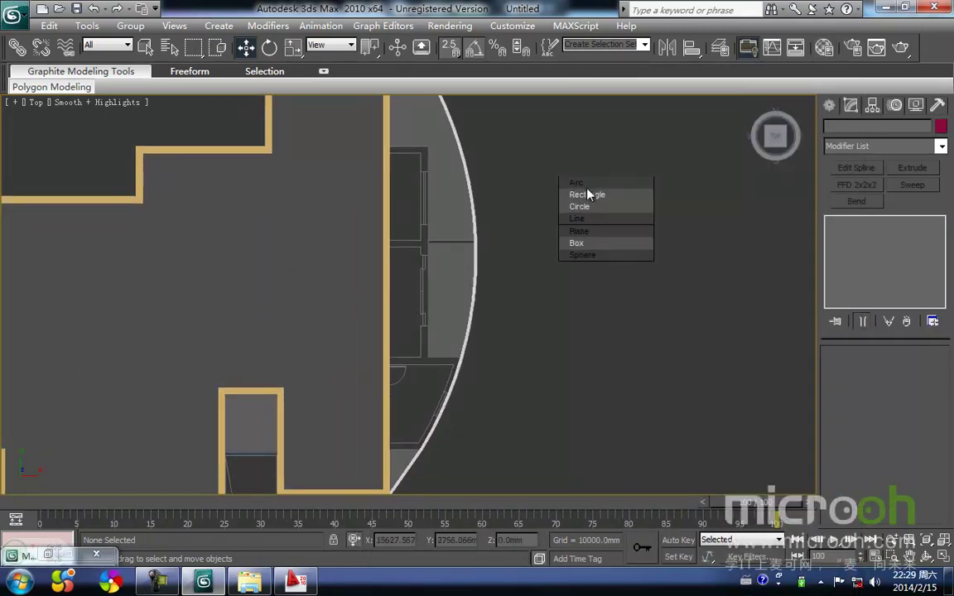
left_click(590, 185)
middle_click_drag(479, 337, 457, 380)
right_click(543, 358)
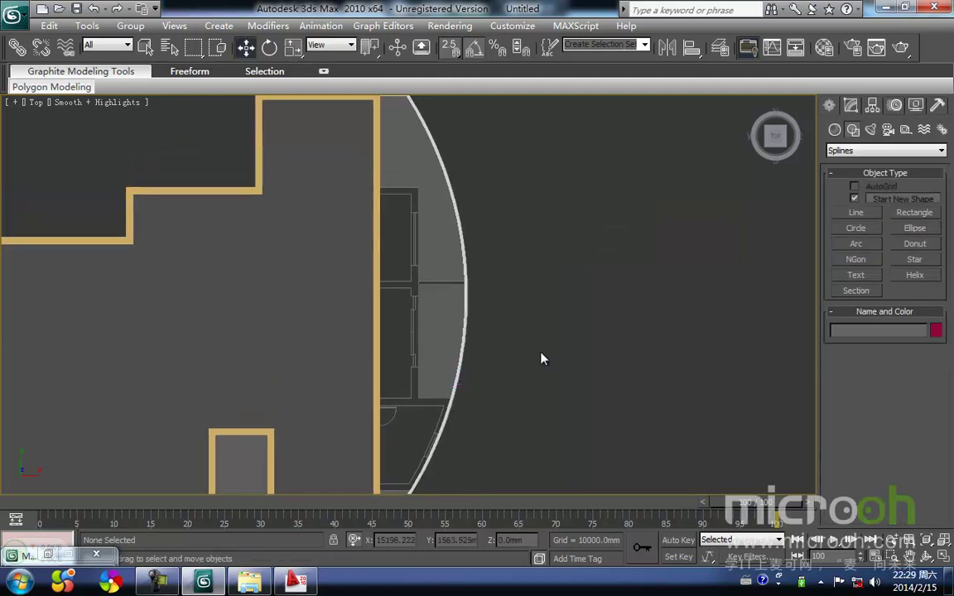
- Delete the grey slab sections inside the curved side trim
left_click_drag(409, 207, 409, 207)
middle_click_drag(433, 242, 414, 283)
key("Delete")
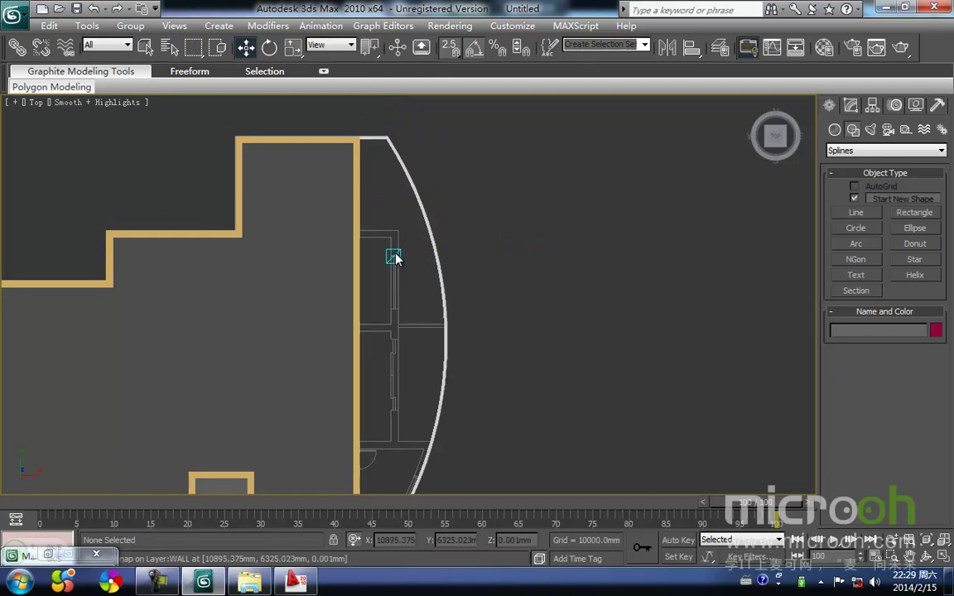
- Detach a copy of the curved trim's inner arc segments as a separate shape and return the trim to its Extrude level
middle_click_drag(473, 363, 496, 310)
left_click(464, 258)
mouse_move(460, 253)
middle_mouse_down()
mouse_move(474, 187)
mouse_move(459, 253)
middle_mouse_up()
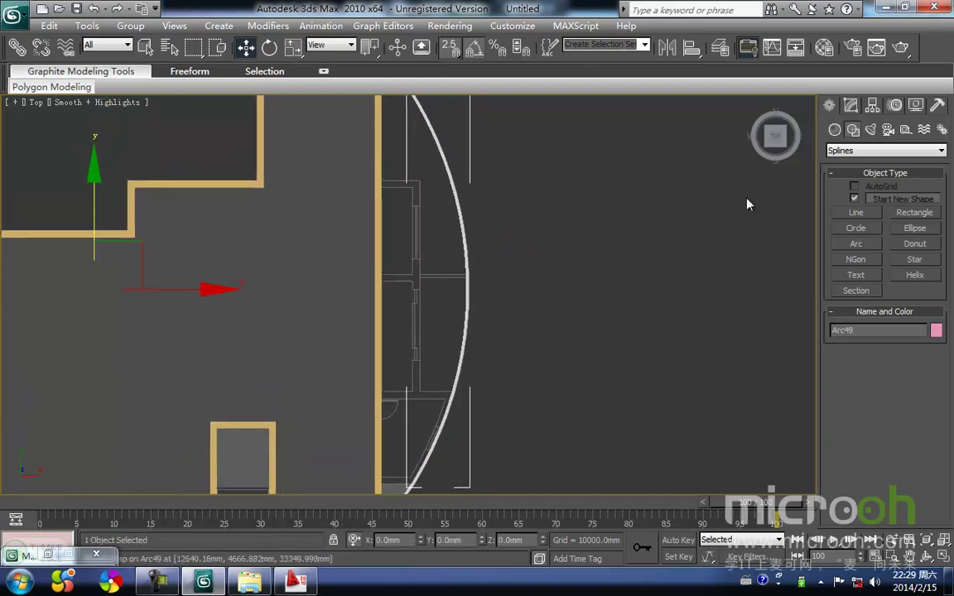
left_click(850, 105)
left_click(878, 258)
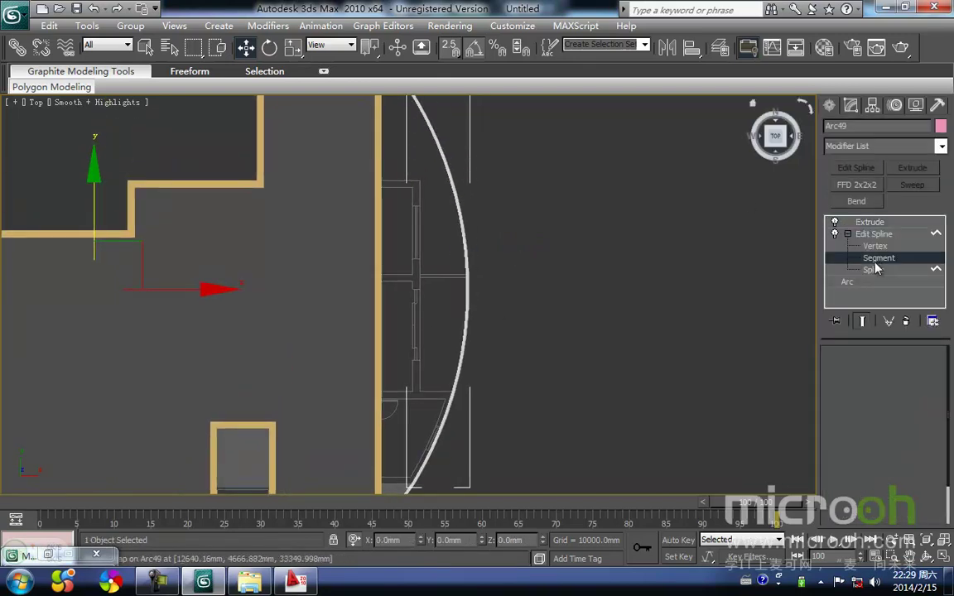
scroll(488, 238, "up", 4)
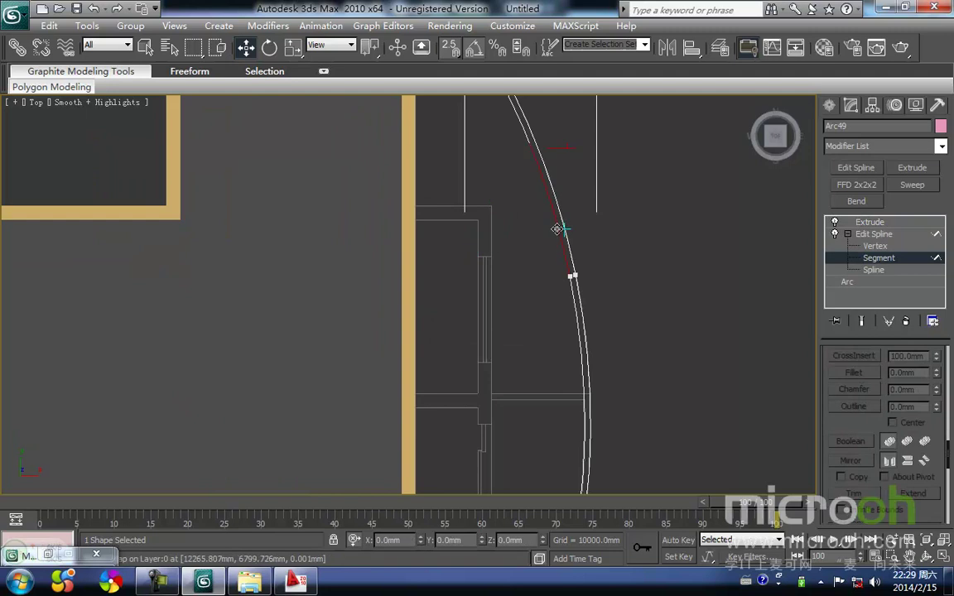
middle_click_drag(559, 229, 540, 168)
left_click(555, 258, "ctrl")
middle_click_drag(527, 487, 496, 350)
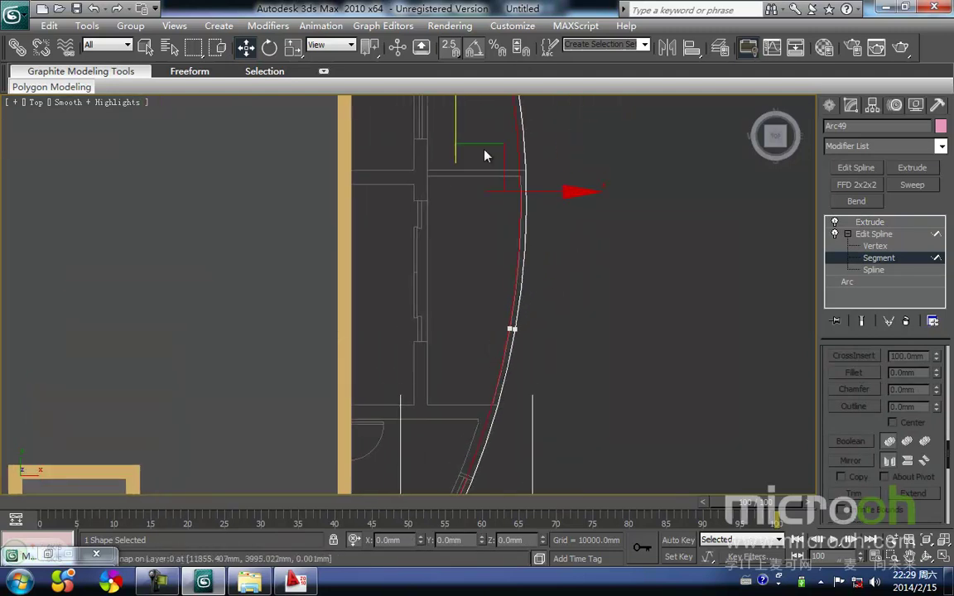
middle_click_drag(483, 151, 505, 393)
middle_click_drag(443, 192, 492, 389)
scroll(464, 246, "up", 2)
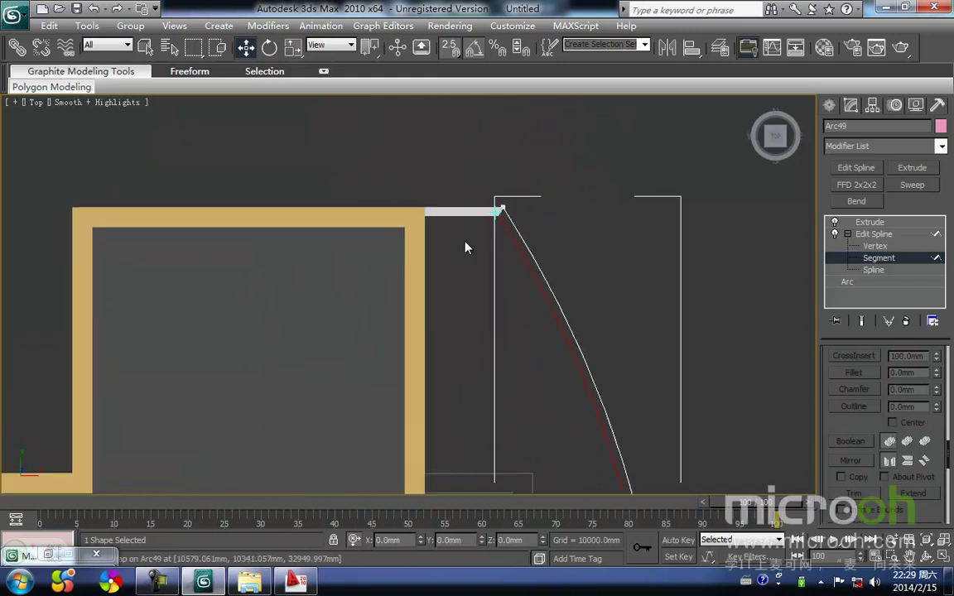
scroll(943, 488, "down", 5)
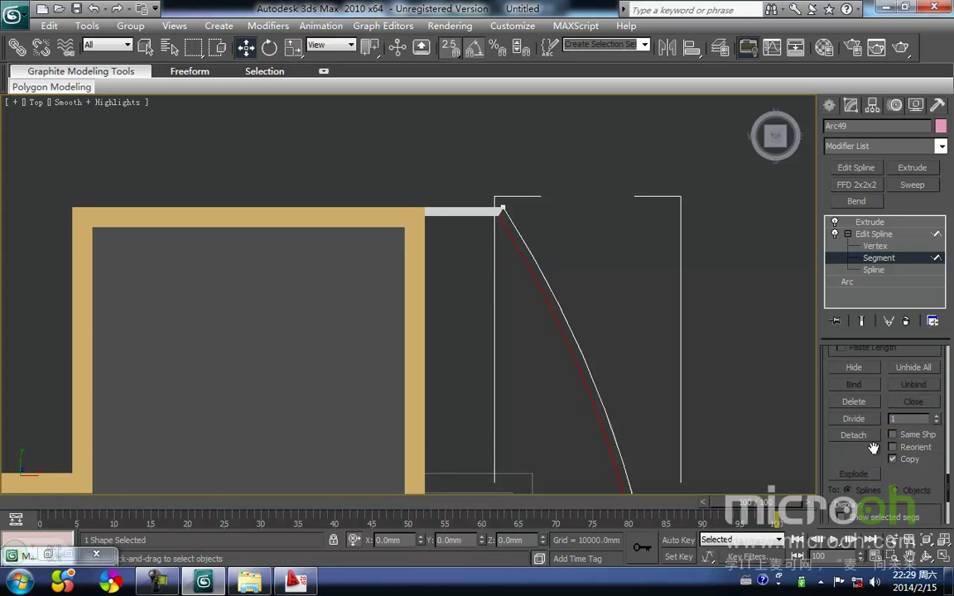
left_click(866, 438)
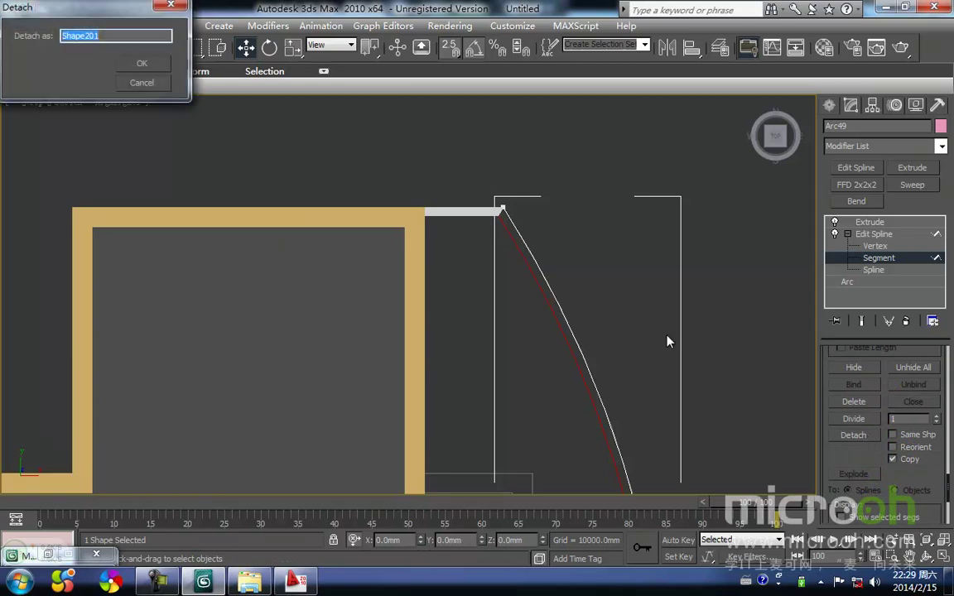
left_click(143, 63)
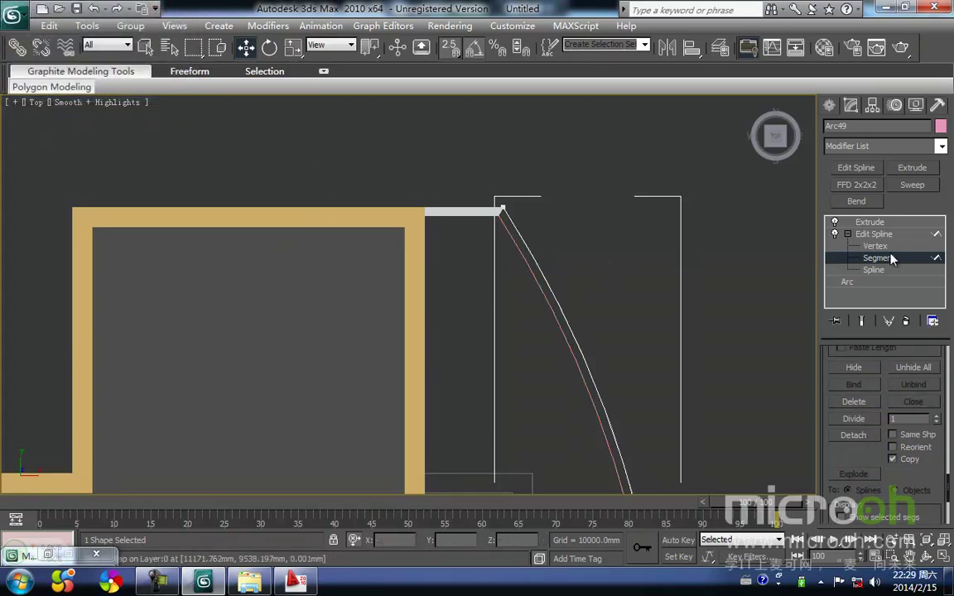
left_click(874, 233)
left_click(869, 222)
- Draw an open line along the rear trim's inner edge, down the outer wall and across to the curved trim at the front slab
middle_click_drag(629, 310, 593, 347)
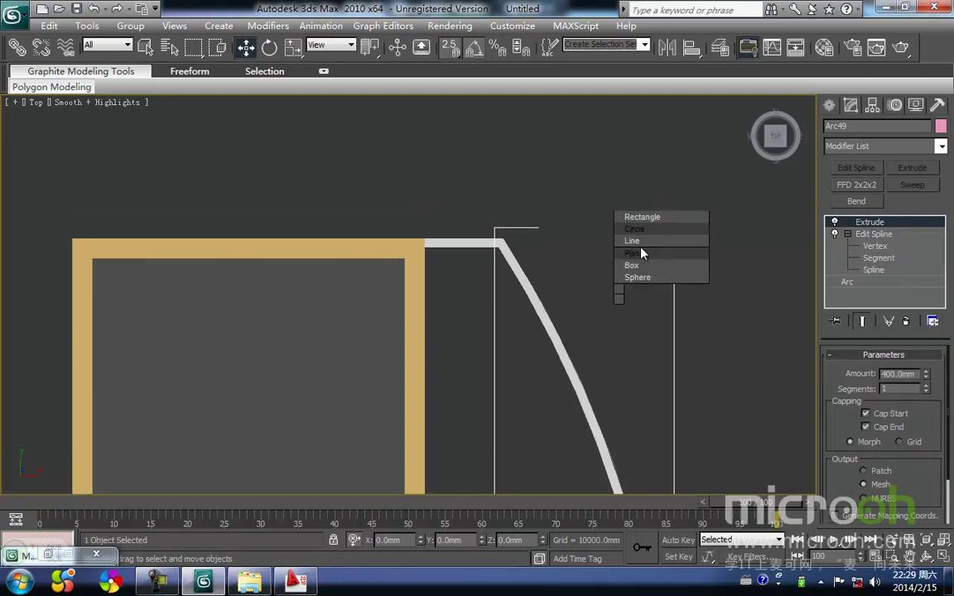
left_click(641, 244)
middle_click_drag(473, 276, 474, 331)
scroll(485, 261, "up", 2)
left_click(500, 307)
left_click(397, 306)
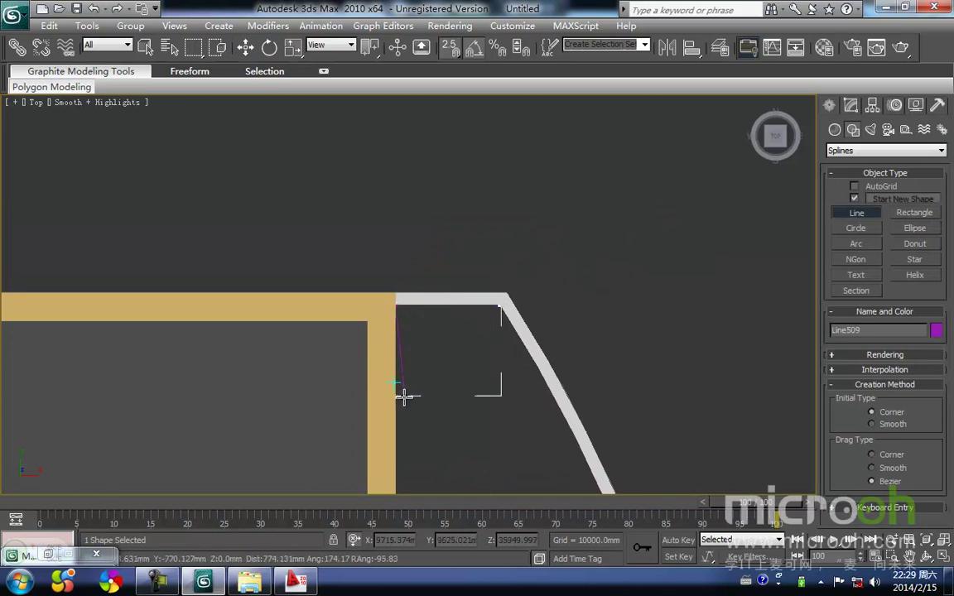
scroll(391, 414, "down", 2)
middle_click_drag(393, 429, 409, 317)
scroll(409, 317, "down", 1)
middle_click_drag(430, 445, 410, 351)
scroll(410, 352, "down", 2)
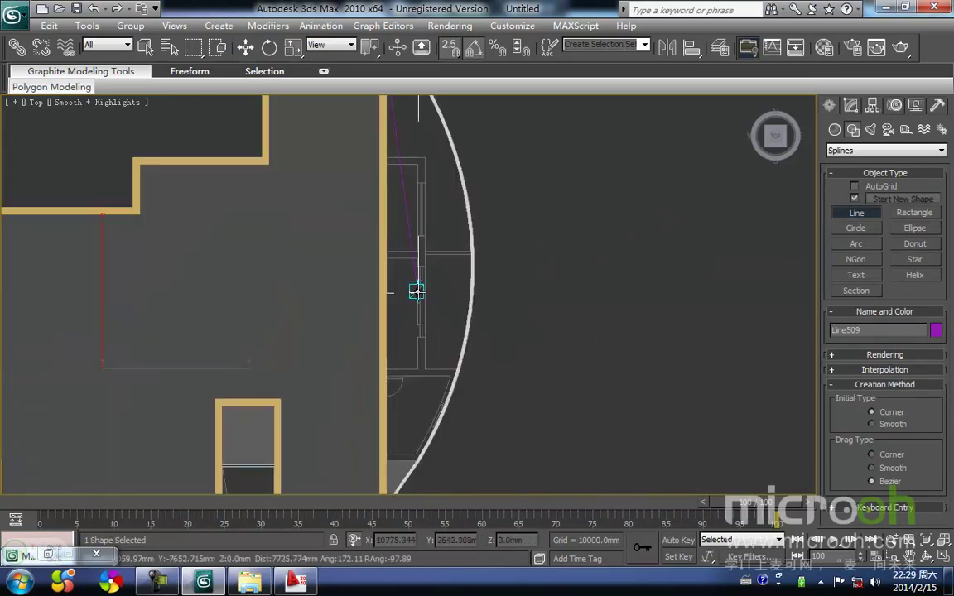
scroll(405, 385, "up", 5)
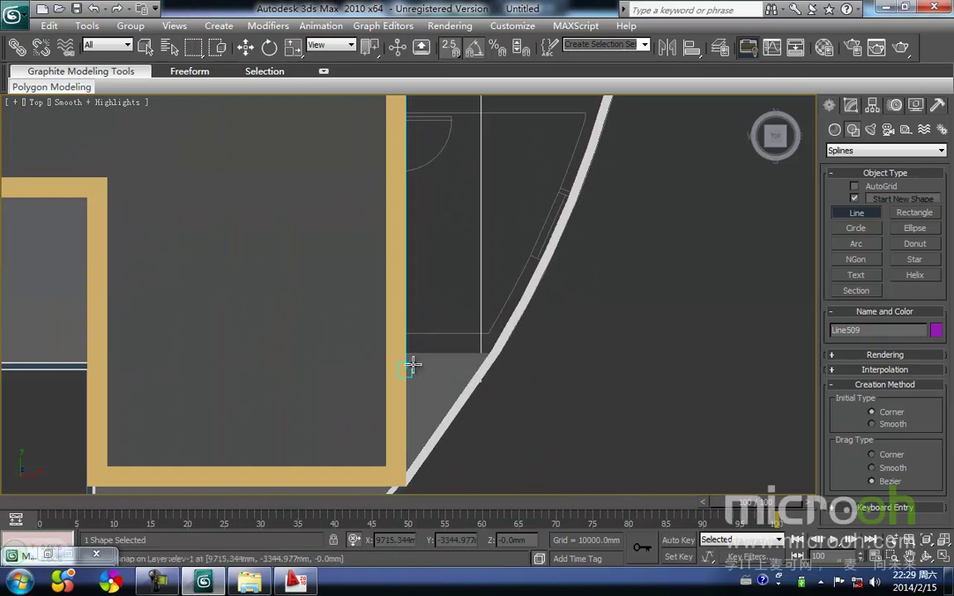
left_click(489, 353)
right_click(485, 348)
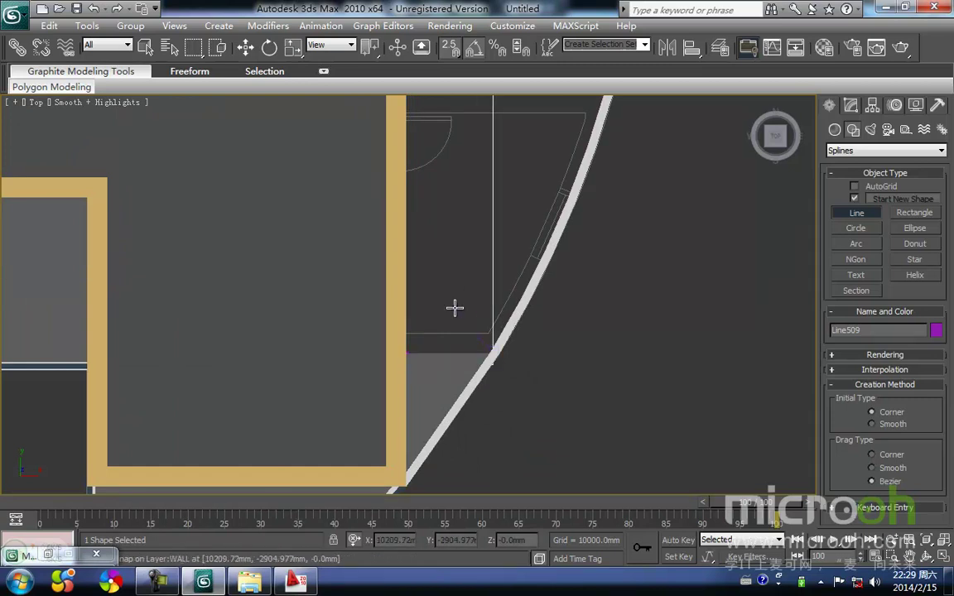
- Hide the geometry and attach the detached inner arc to the new line
key("shift+g")
right_click(549, 336)
middle_click_drag(530, 356, 534, 323)
scroll(590, 317, "up", 3)
scroll(574, 310, "up", 5)
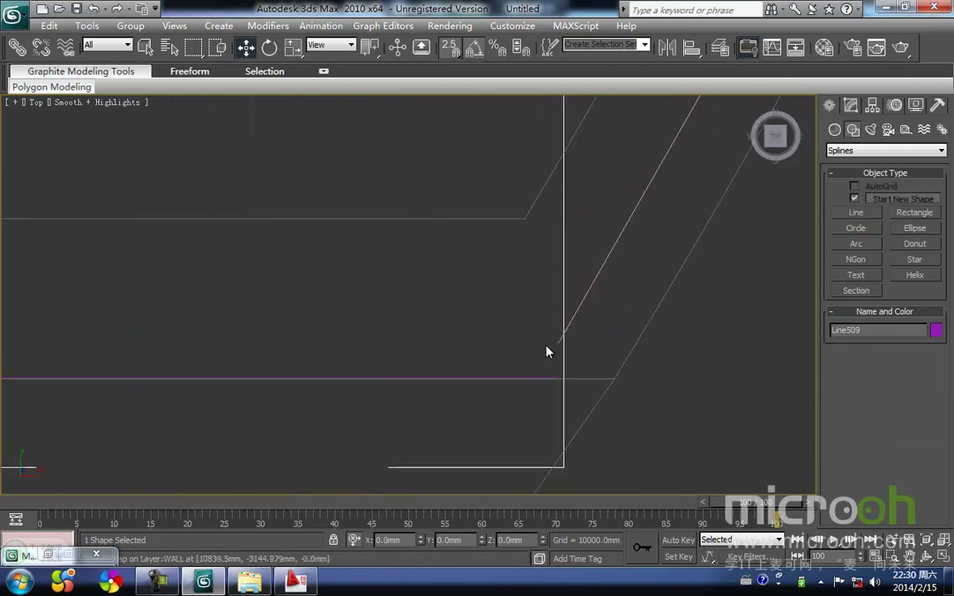
left_click(580, 344)
left_click(560, 344)
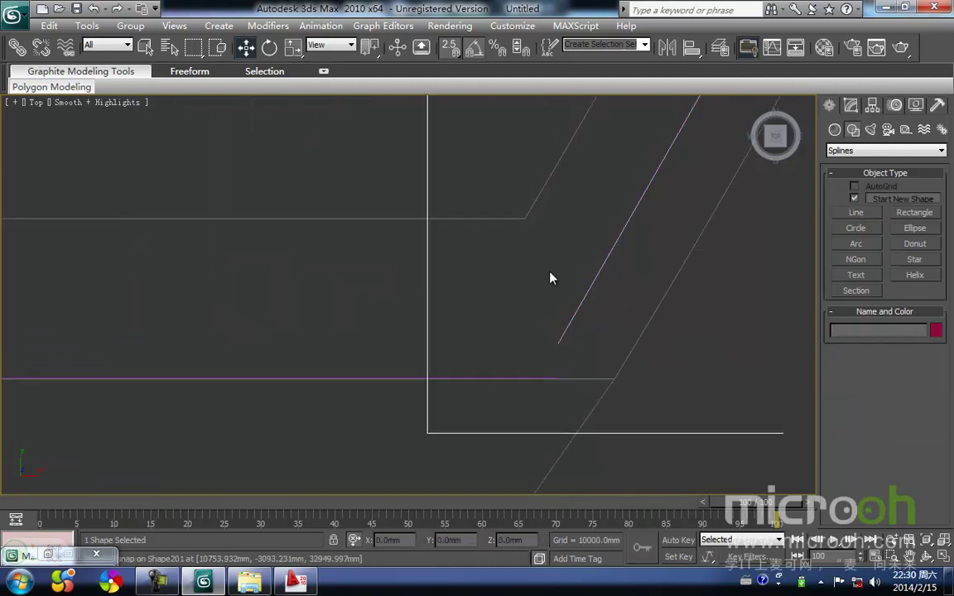
left_click(503, 378)
right_click(498, 371)
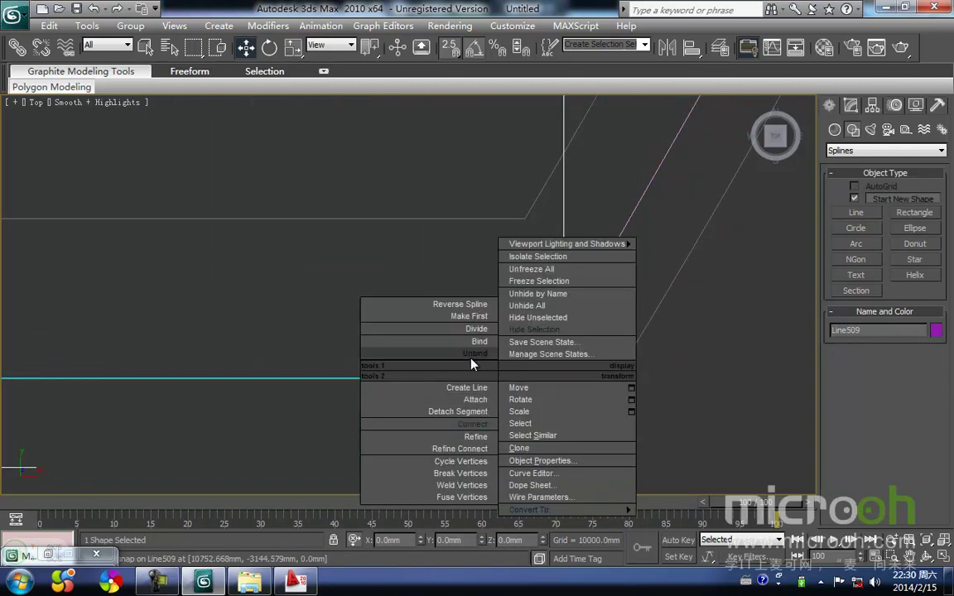
left_click(474, 400)
left_click(566, 322)
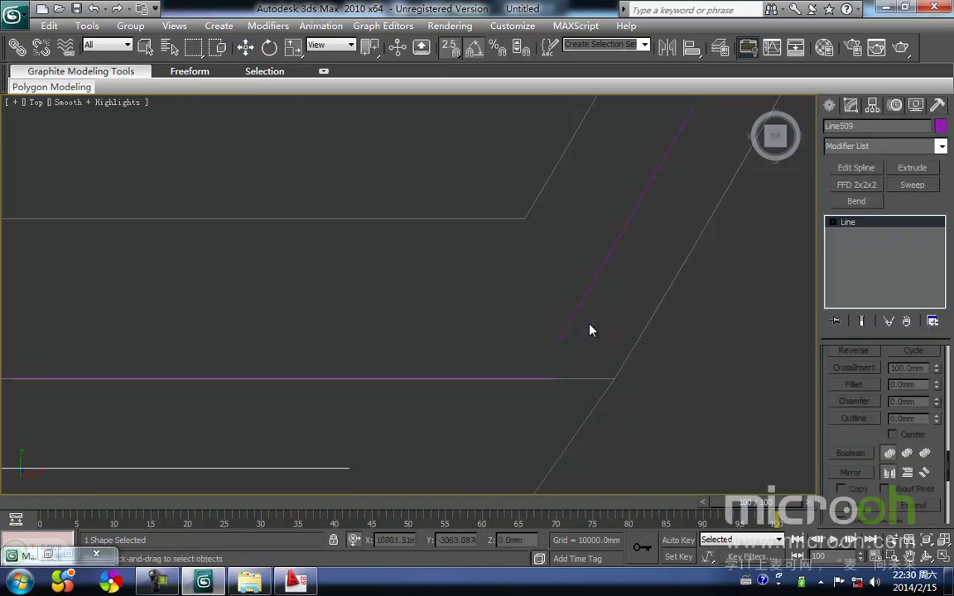
right_click(590, 328)
- Move the straight-edged spline vertically in the Front view, snapping it to the height of the attached arc
middle_click_drag(536, 312, 534, 330)
scroll(443, 324, "down", 3)
key("1")
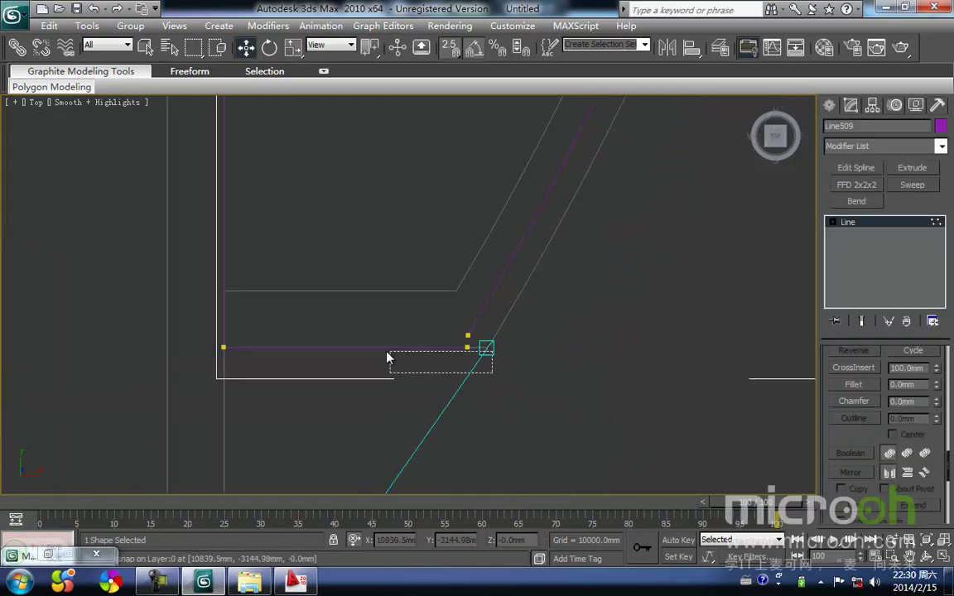
left_click_drag(219, 337, 217, 335)
middle_click_drag(313, 255, 317, 317)
left_click(264, 243)
key("3")
left_click(366, 363)
key("f")
scroll(346, 294, "down", 3)
scroll(374, 287, "down", 12)
middle_click_drag(378, 263, 379, 366)
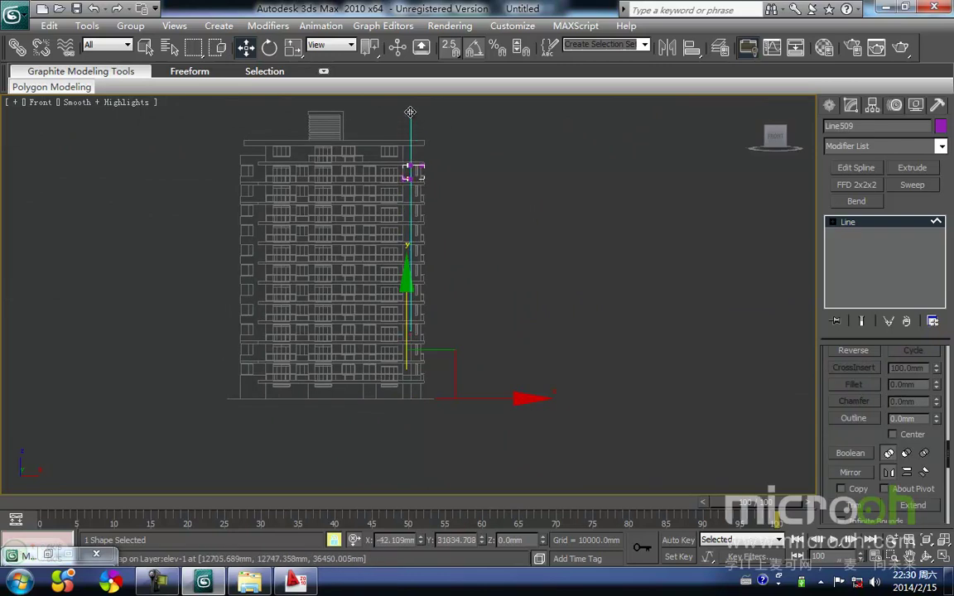
left_click_drag(410, 112, 410, 112)
scroll(415, 196, "up", 1)
middle_click_drag(414, 186, 413, 313)
scroll(413, 313, "up", 2)
mouse_move(428, 252)
middle_mouse_down()
mouse_move(421, 299)
mouse_move(380, 333)
middle_mouse_up()
scroll(421, 296, "up", 2)
left_click_drag(380, 328, 416, 245)
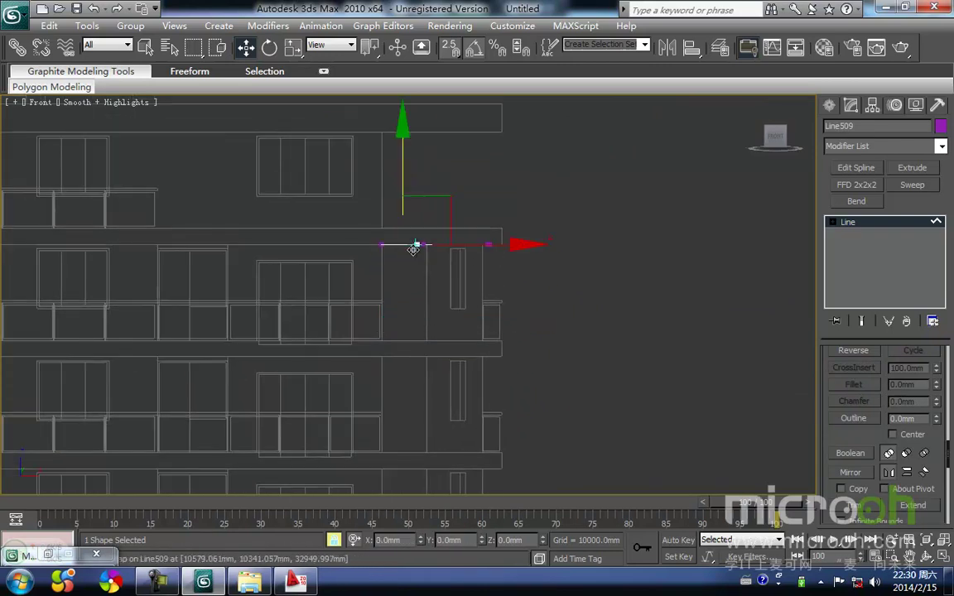
scroll(417, 250, "up", 2)
scroll(424, 272, "up", 2)
middle_click_drag(423, 273, 405, 312)
key("t")
scroll(398, 319, "down", 5)
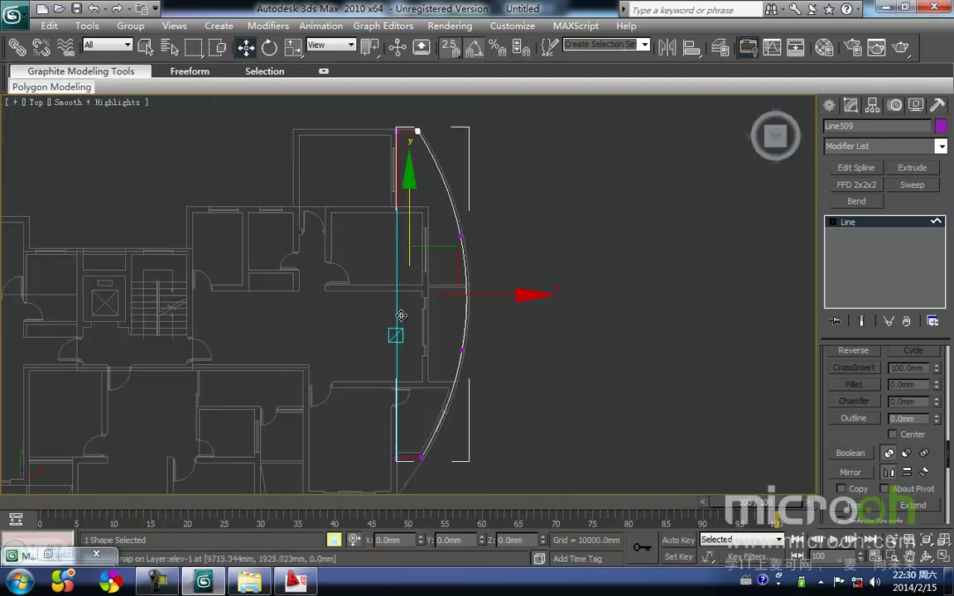
middle_click_drag(443, 353, 430, 324, "alt")
scroll(421, 324, "up", 9)
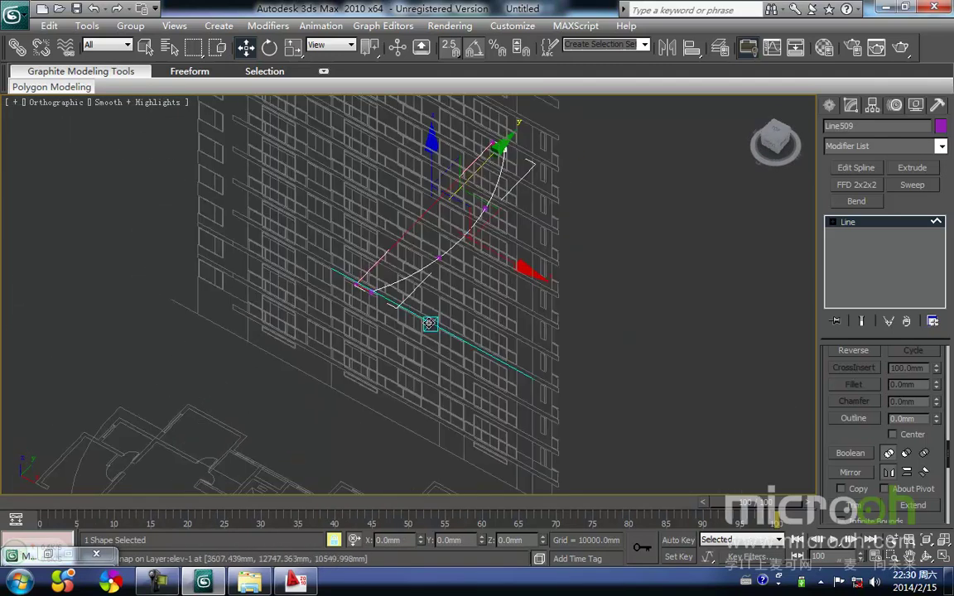
middle_click_drag(312, 348, 466, 266)
- Connect the arc's front end vertex to the adjacent end vertex of the straight-edged spline
key("t")
scroll(463, 339, "up", 2)
middle_click_drag(463, 338, 473, 151)
scroll(497, 241, "up", 3)
middle_click_drag(467, 213, 309, 427)
scroll(290, 395, "up", 4)
middle_click_drag(285, 391, 449, 133)
right_click(281, 328)
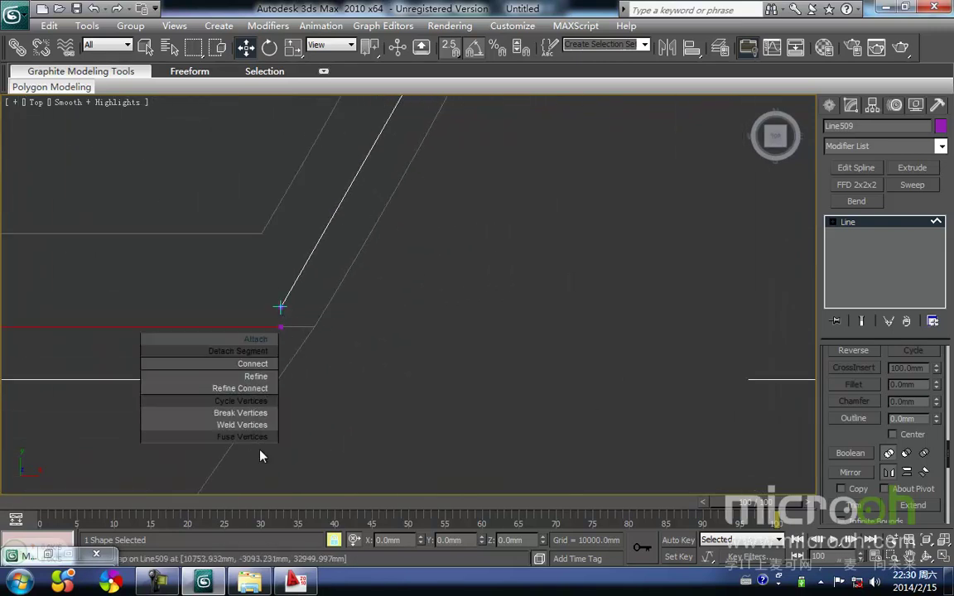
left_click(257, 381)
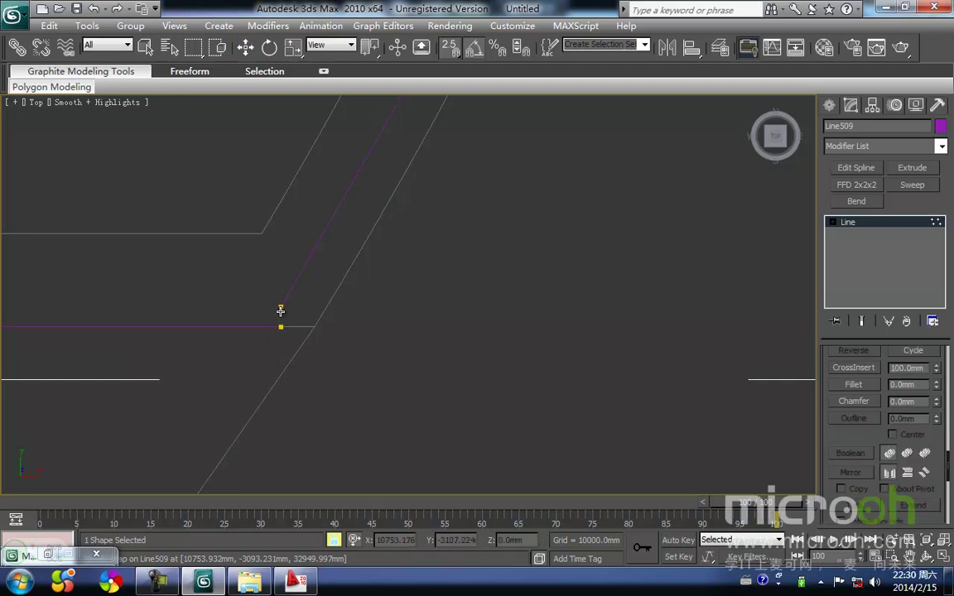
scroll(328, 274, "down", 3)
middle_click_drag(326, 296, 317, 377)
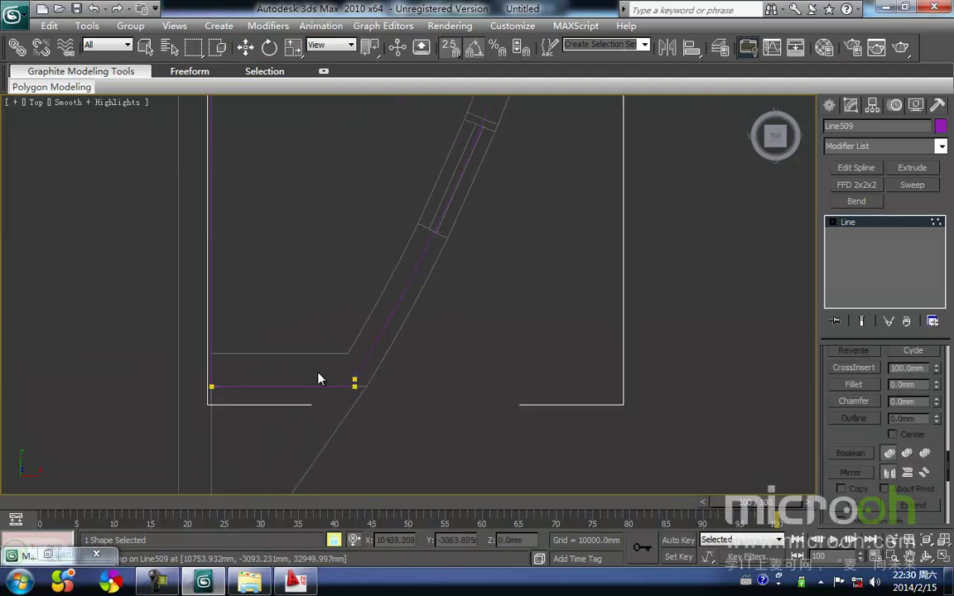
- Trim the arc's overshoot beyond the straight line at the outline's rear corner
scroll(317, 377, "down", 3)
middle_click_drag(390, 263, 360, 467)
scroll(395, 302, "down", 1)
middle_click_drag(395, 302, 395, 380)
middle_click_drag(424, 148, 424, 380)
scroll(290, 329, "up", 5)
middle_click_drag(251, 407, 405, 320)
scroll(348, 329, "up", 2)
scroll(340, 307, "up", 2)
middle_click_drag(255, 325, 316, 304)
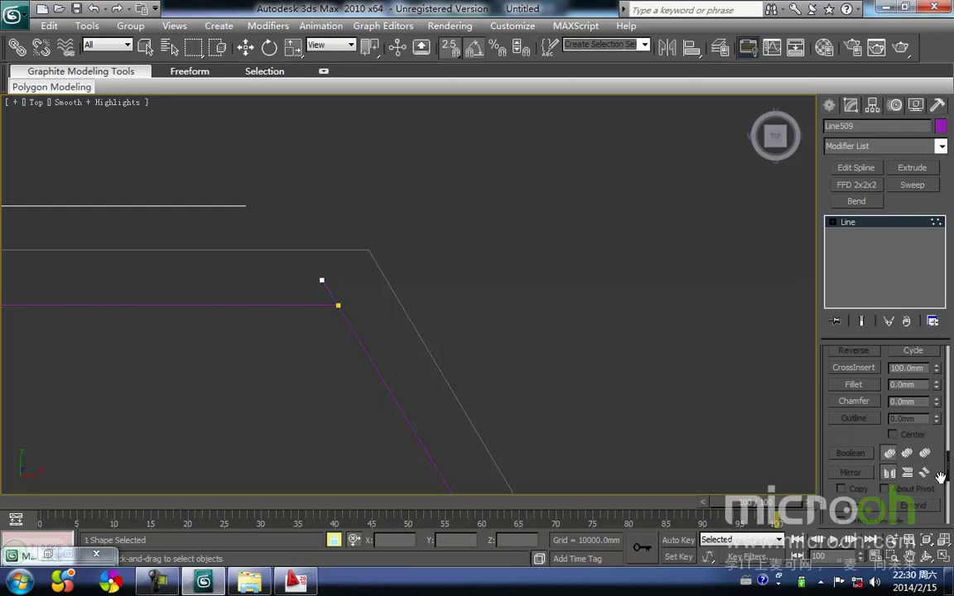
left_click(832, 222)
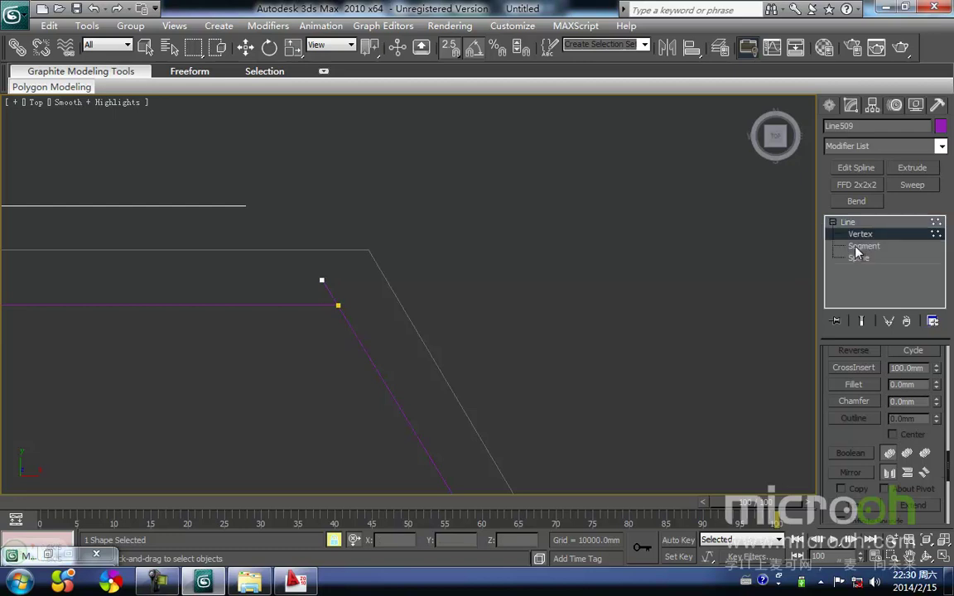
left_click(861, 245)
mouse_move(944, 451)
left_mouse_down()
mouse_move(950, 520)
mouse_move(947, 461)
left_mouse_up()
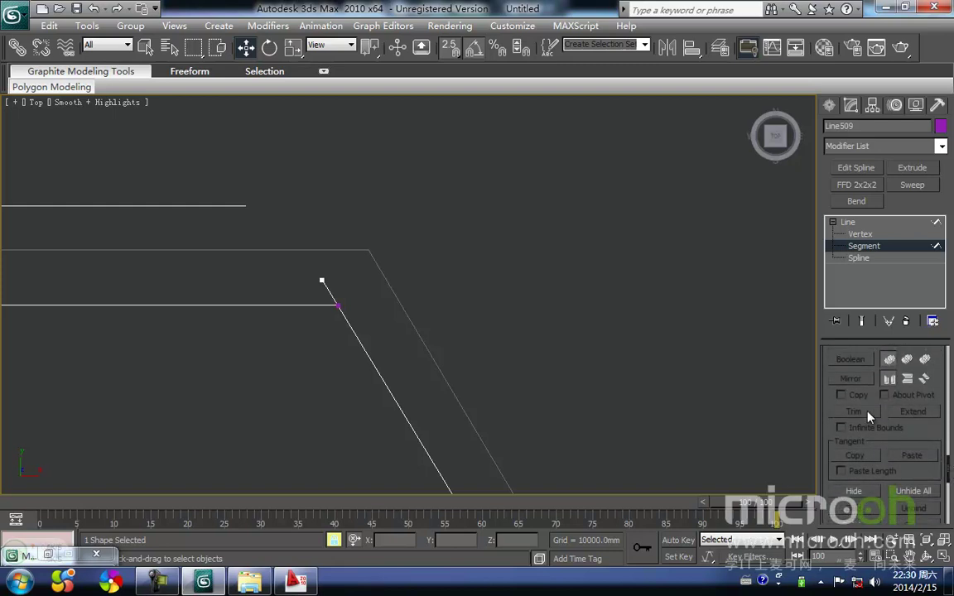
left_click(860, 258)
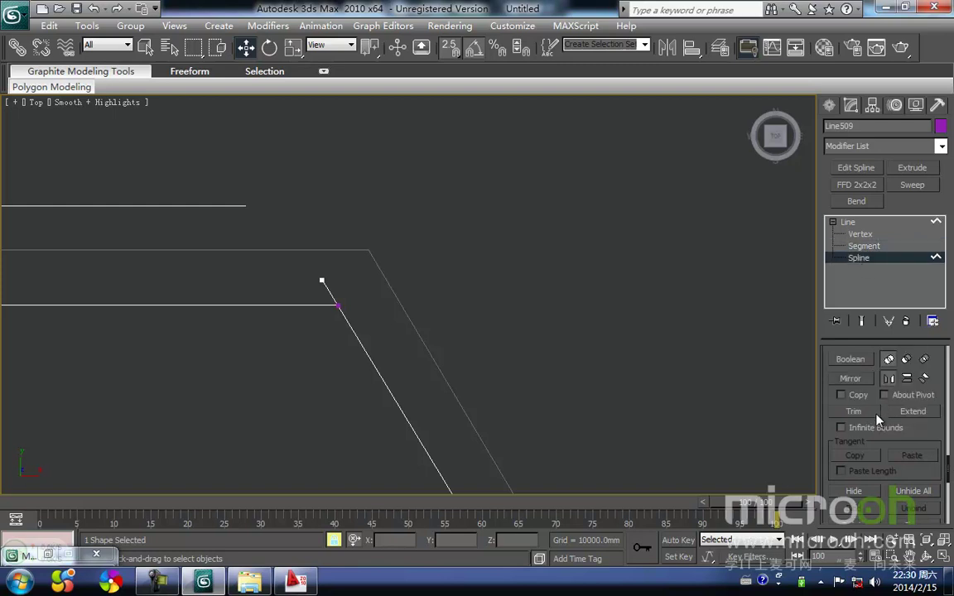
middle_click_drag(340, 311, 420, 300)
scroll(421, 300, "up", 2)
right_click(515, 311)
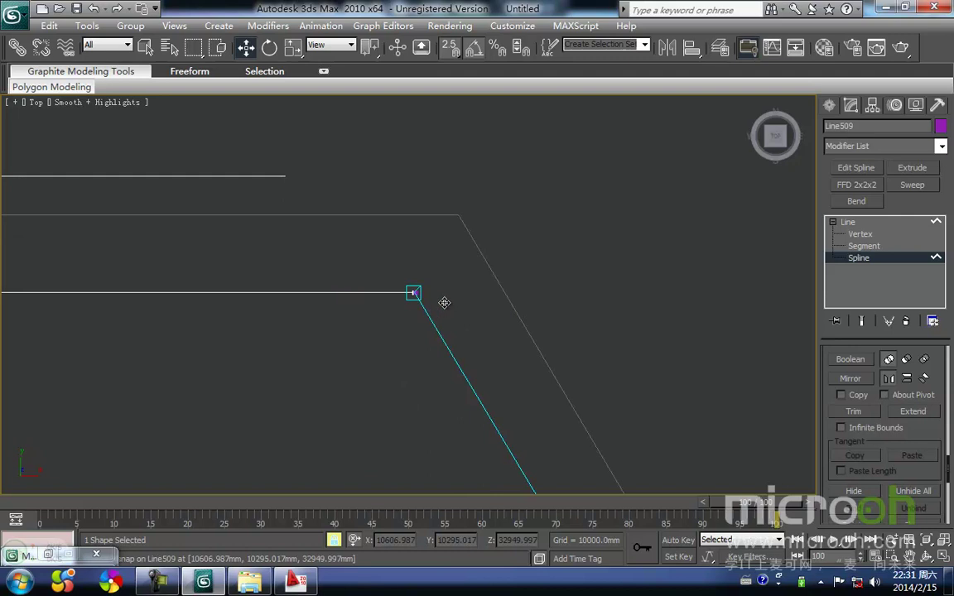
- Weld the coincident vertices at the outline's rear corner and leave vertex editing
key("1")
left_click(415, 292)
left_click(415, 292)
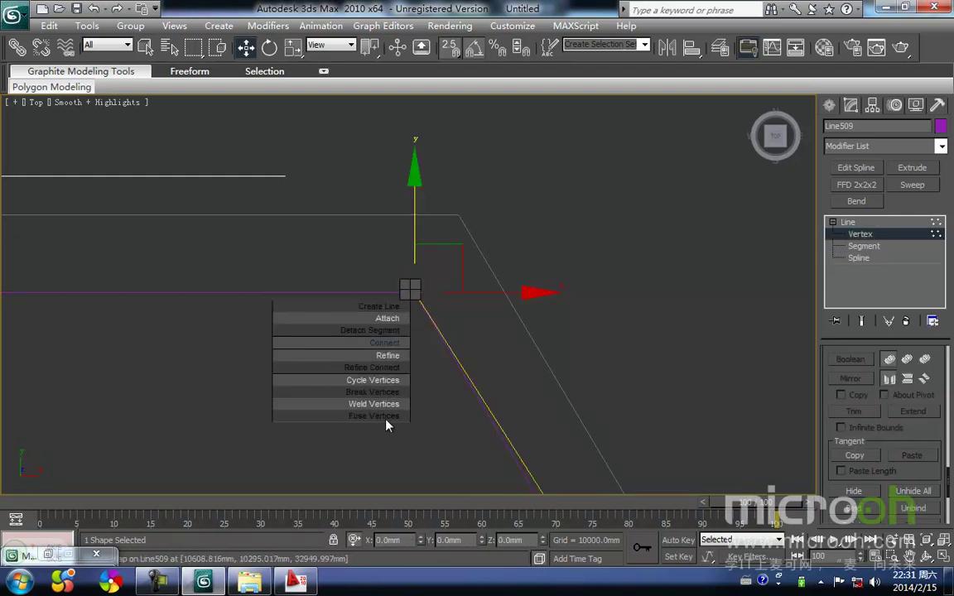
left_click(374, 407)
scroll(462, 295, "down", 2)
left_click(411, 279)
scroll(411, 278, "down", 2)
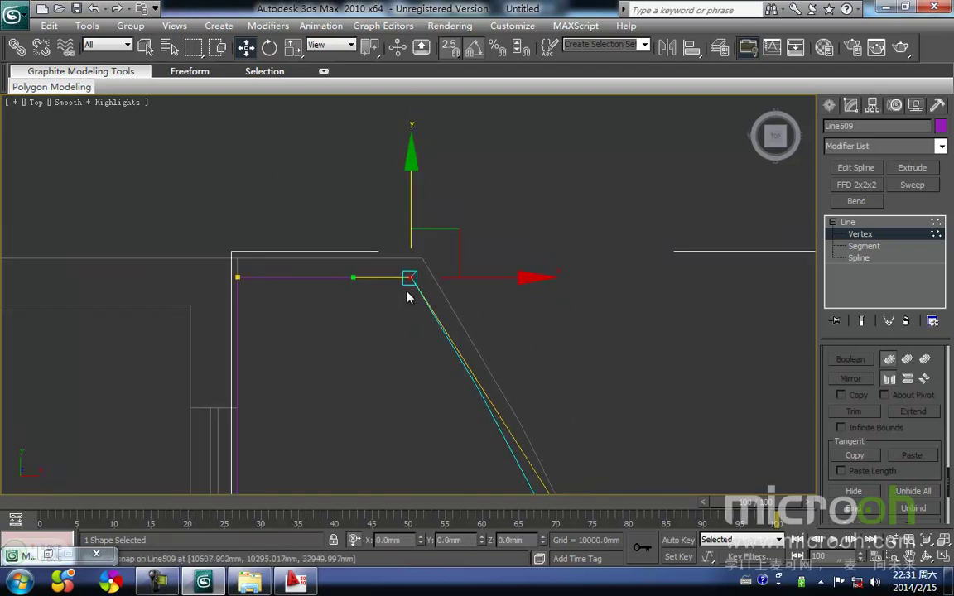
right_click(389, 312)
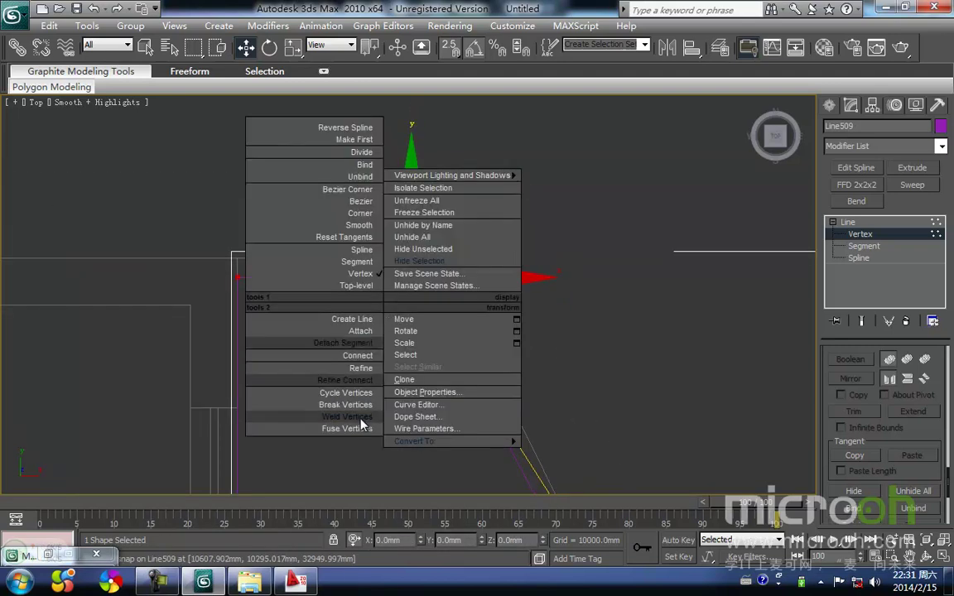
left_click(369, 413)
key("1")
- Extrude the closed curved side balcony outline by 100 mm
left_click_drag(490, 358, 449, 403)
mouse_move(453, 398)
middle_mouse_down()
mouse_move(473, 359)
mouse_move(474, 326)
middle_mouse_up()
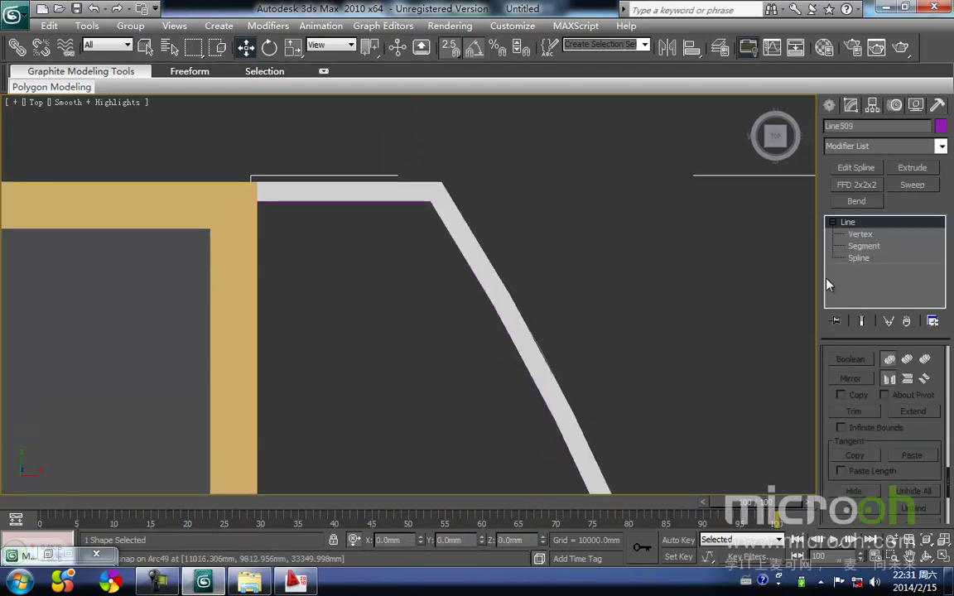
left_click(899, 168)
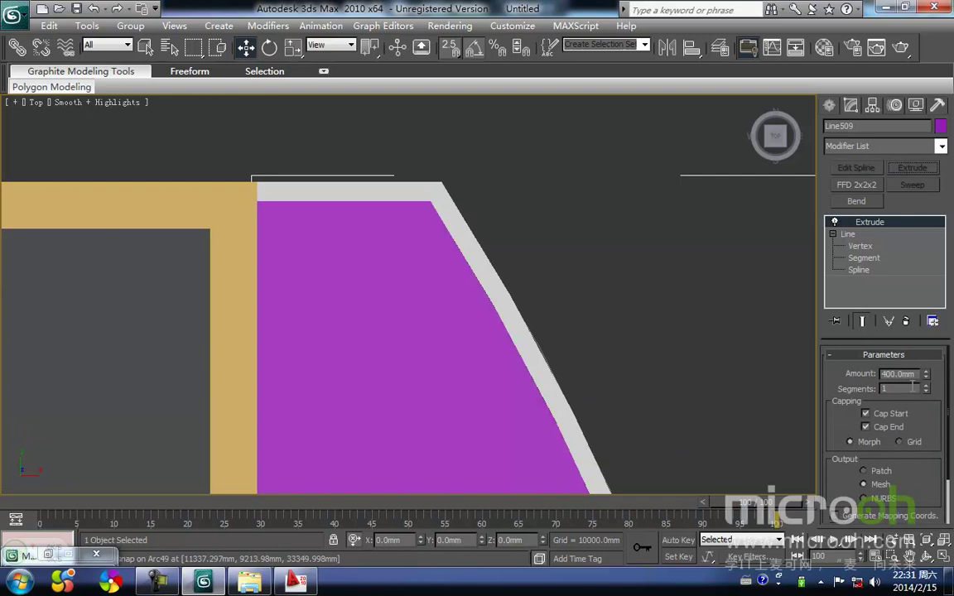
type("100")
key("Return")
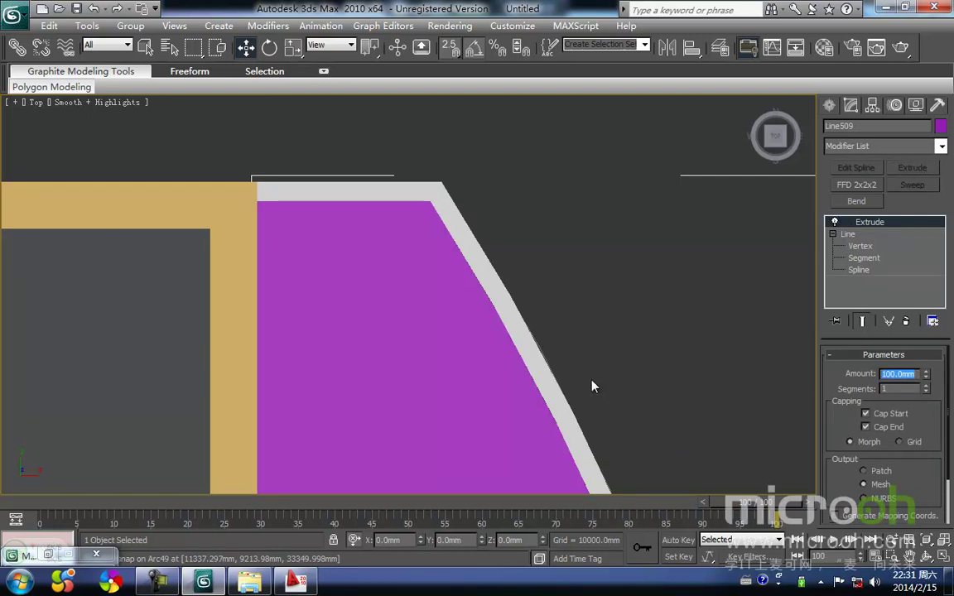
- Align the extruded side balcony slab to the adjoining slab at its front end, centre to centre in Z position only
middle_click_drag(562, 351, 578, 230)
scroll(579, 230, "down", 9)
middle_click_drag(493, 434, 485, 328)
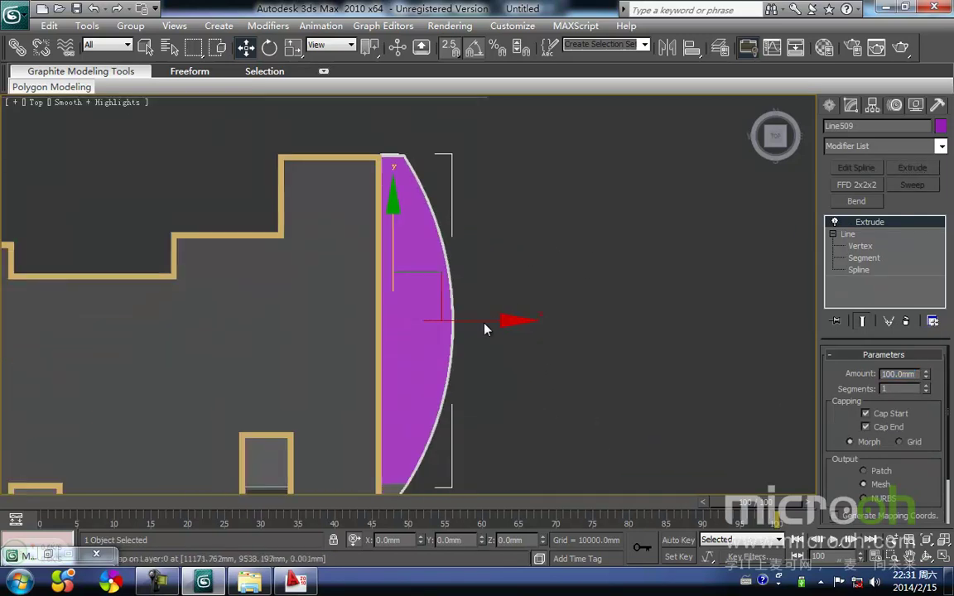
middle_click_drag(432, 457, 485, 332)
scroll(477, 356, "up", 4)
middle_click_drag(470, 385, 483, 319)
scroll(482, 315, "down", 2)
key("alt+a")
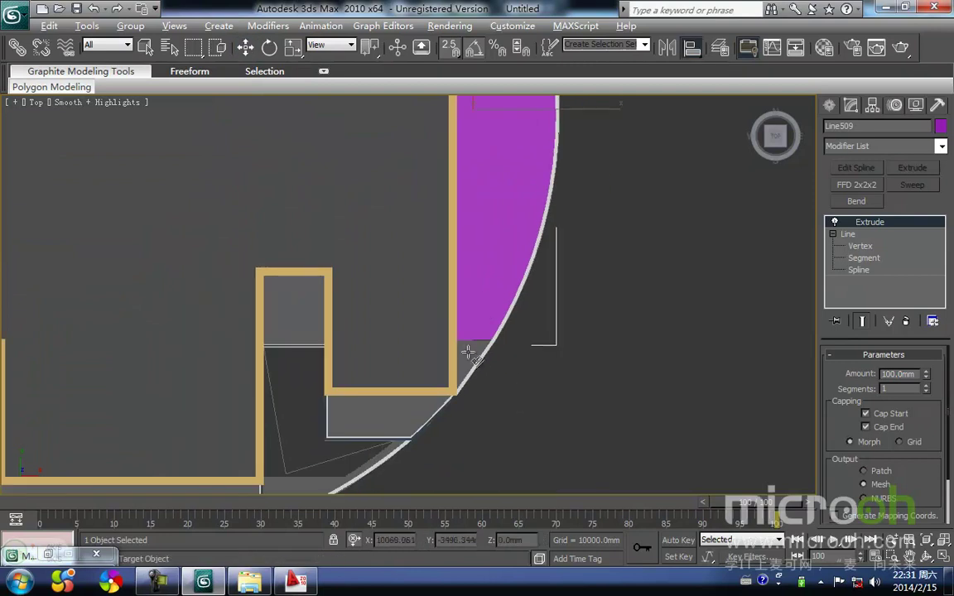
left_click(471, 358)
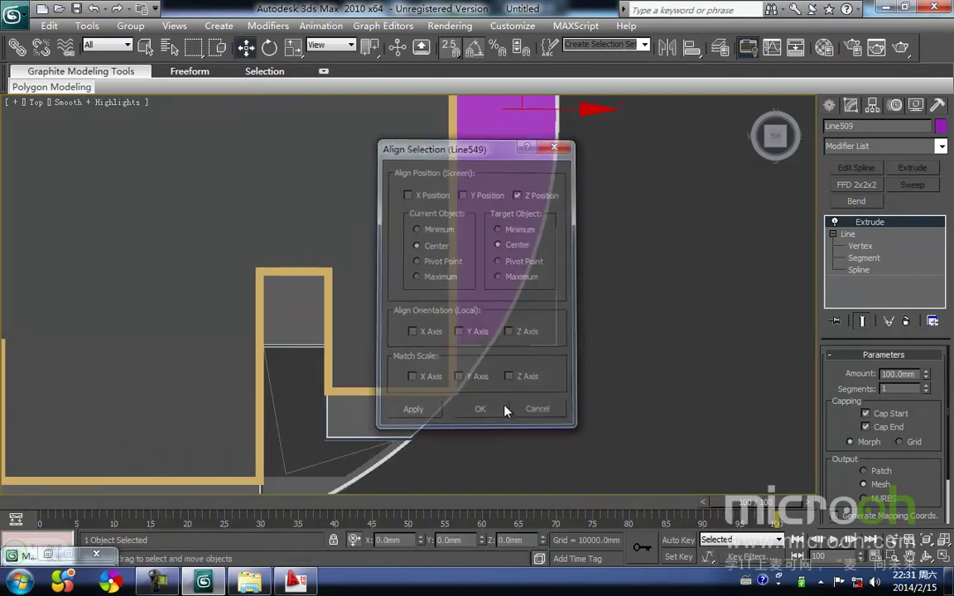
left_click(500, 411)
- Assign the dark grey slab material to the curved side balcony slab and put the Material Editor away
key("m")
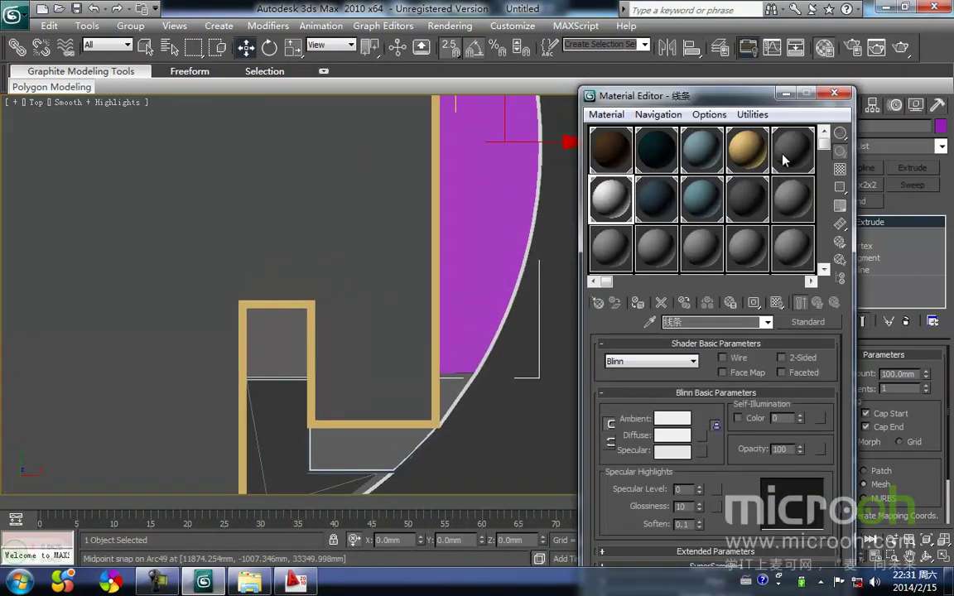
left_click(784, 93)
scroll(484, 330, "up", 8)
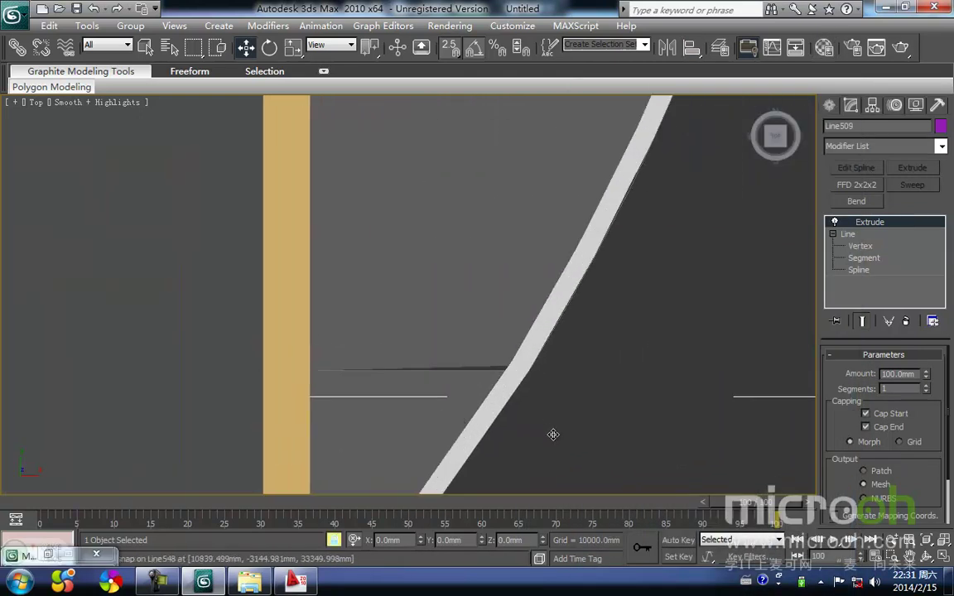
- Isolate the curved balcony slab together with the adjoining front slab, displayed in wireframe
left_click(546, 438)
key("F3")
key("F3")
key("F3")
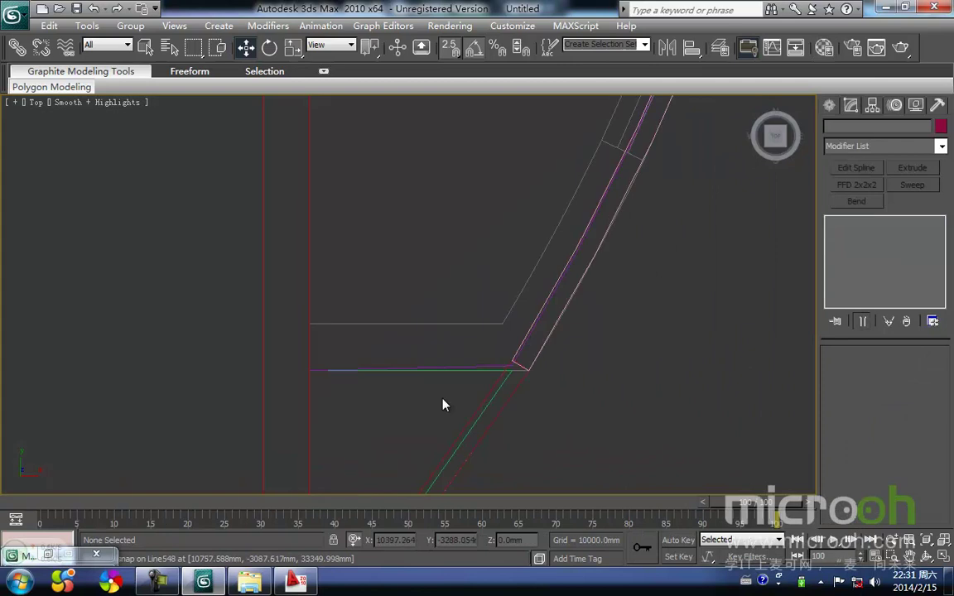
left_click_drag(443, 405, 425, 339)
middle_click_drag(432, 354, 420, 355)
key("alt+q")
- Snap the curved slab's outer front corner vertex onto the adjoining slab's corner, and return to the Extrude level
middle_click_drag(564, 406, 559, 332)
scroll(418, 310, "up", 3)
scroll(466, 277, "up", 7)
middle_click_drag(402, 385, 382, 346)
scroll(397, 343, "up", 2)
left_click_drag(432, 328, 384, 287)
left_click(859, 246)
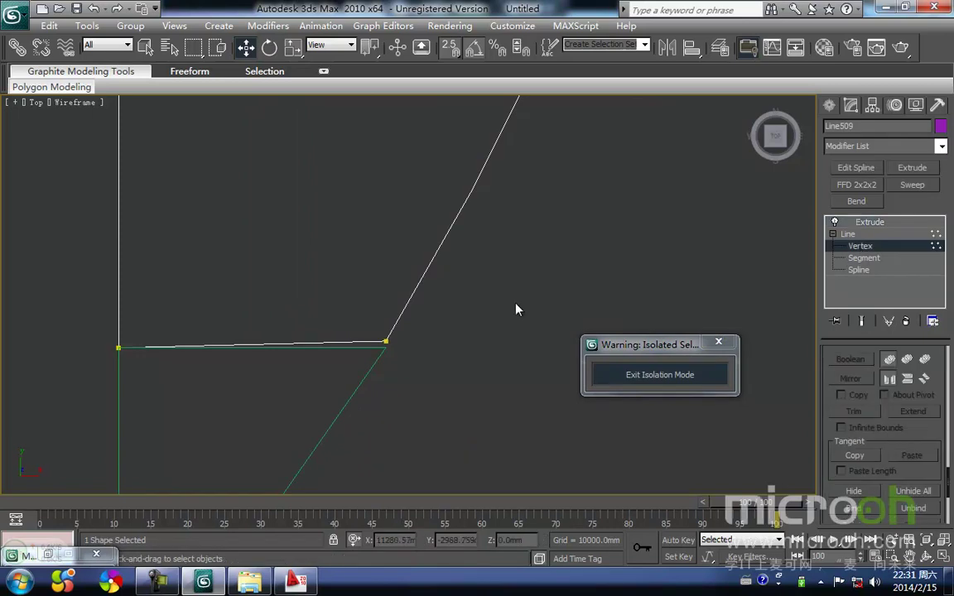
left_click(385, 343)
left_click_drag(384, 341, 384, 352)
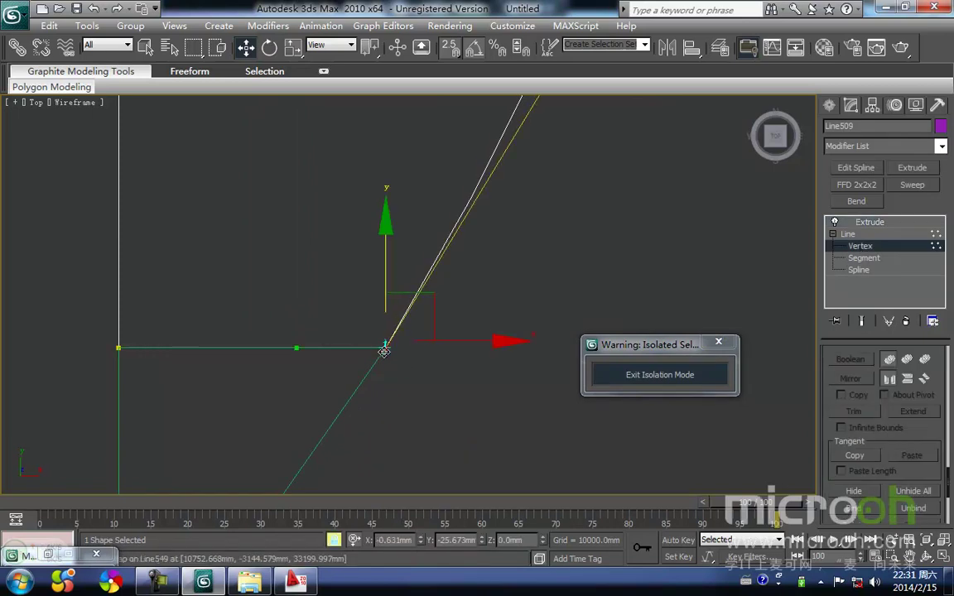
left_click(857, 235)
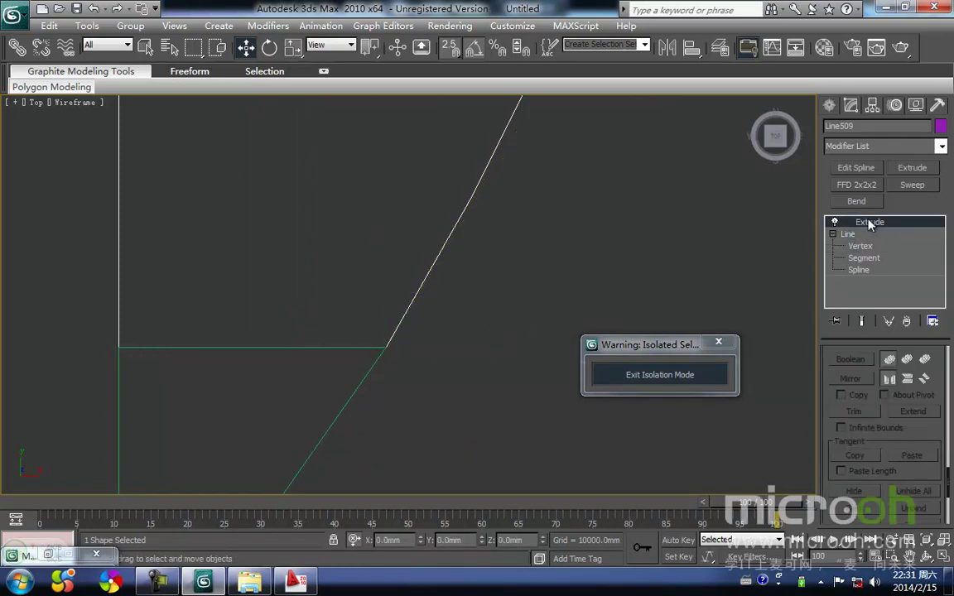
left_click(869, 222)
- Restore shaded display and exit isolation mode to bring back the whole top floor
middle_click_drag(497, 319, 435, 365)
key("F3")
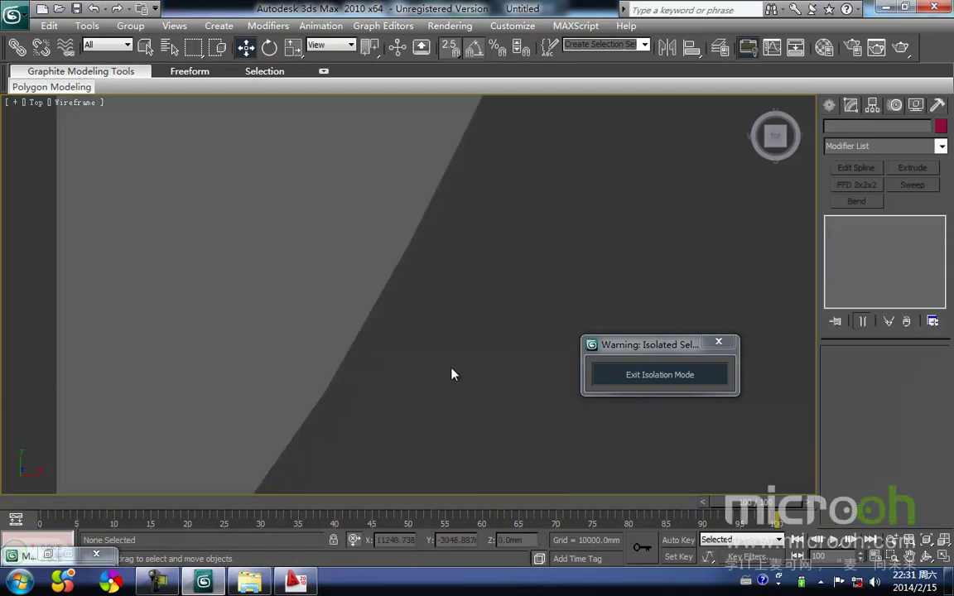
left_click(638, 374)
scroll(455, 388, "down", 8)
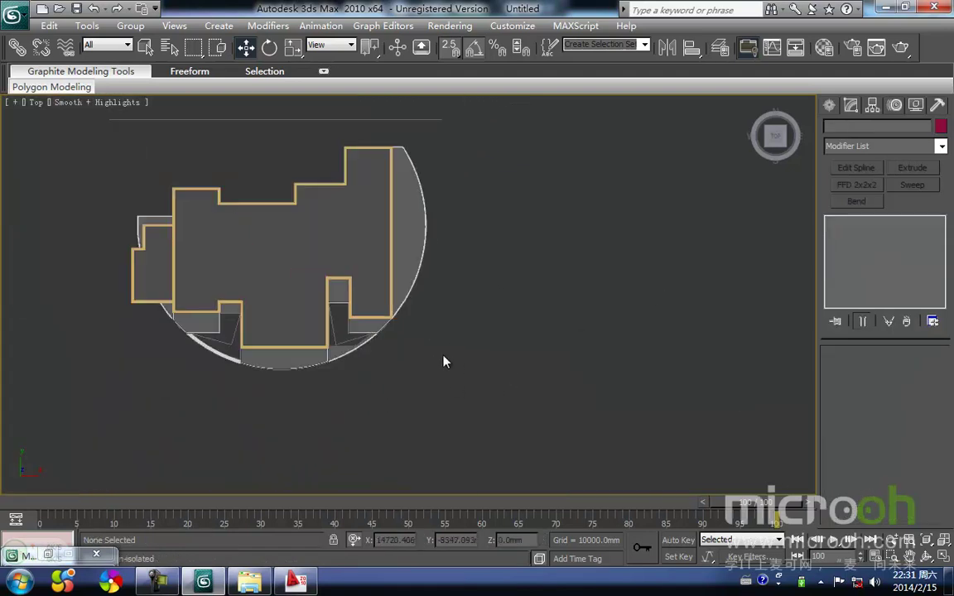
- Examine the top floor's walls, balconies and slabs in the Front, orbited and Top views
scroll(443, 362, "up", 2)
key("f")
scroll(411, 333, "up", 6)
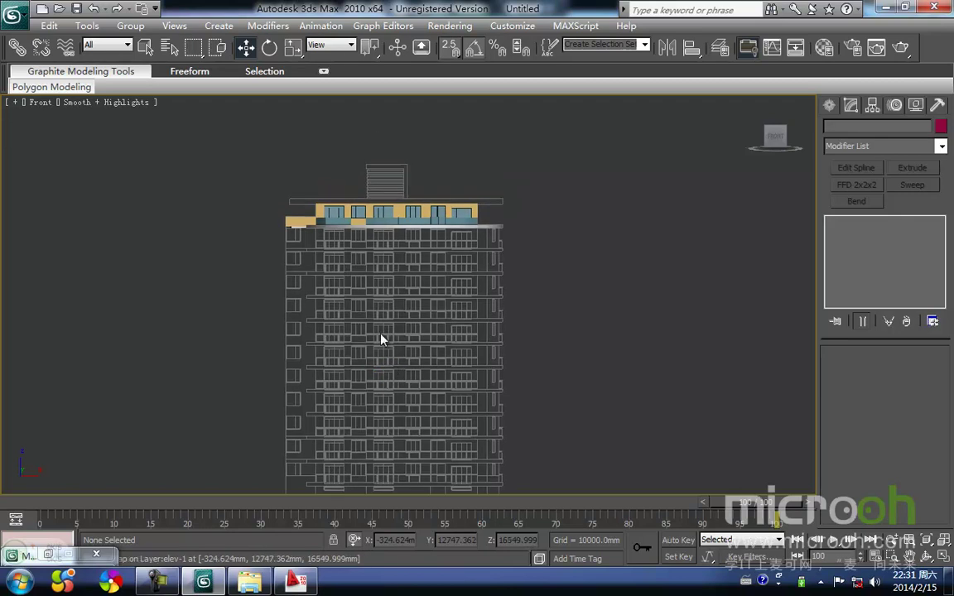
scroll(427, 278, "up", 5)
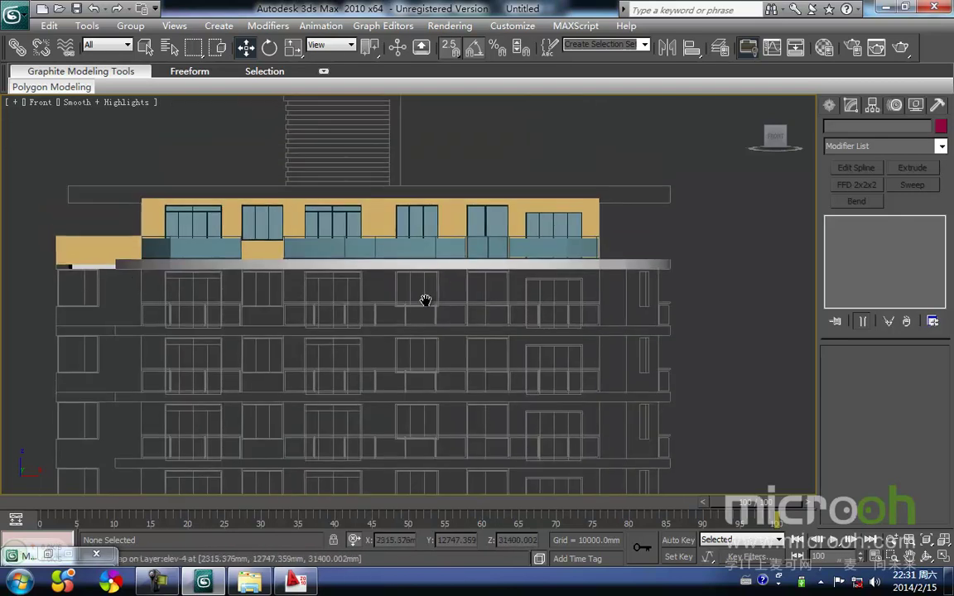
scroll(154, 327, "down", 5)
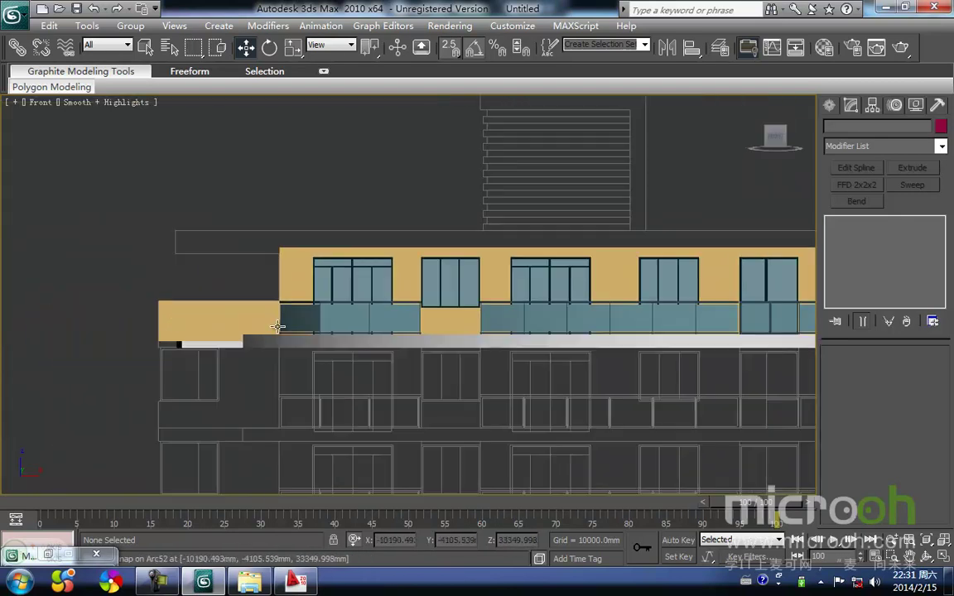
middle_click_drag(305, 282, 481, 285)
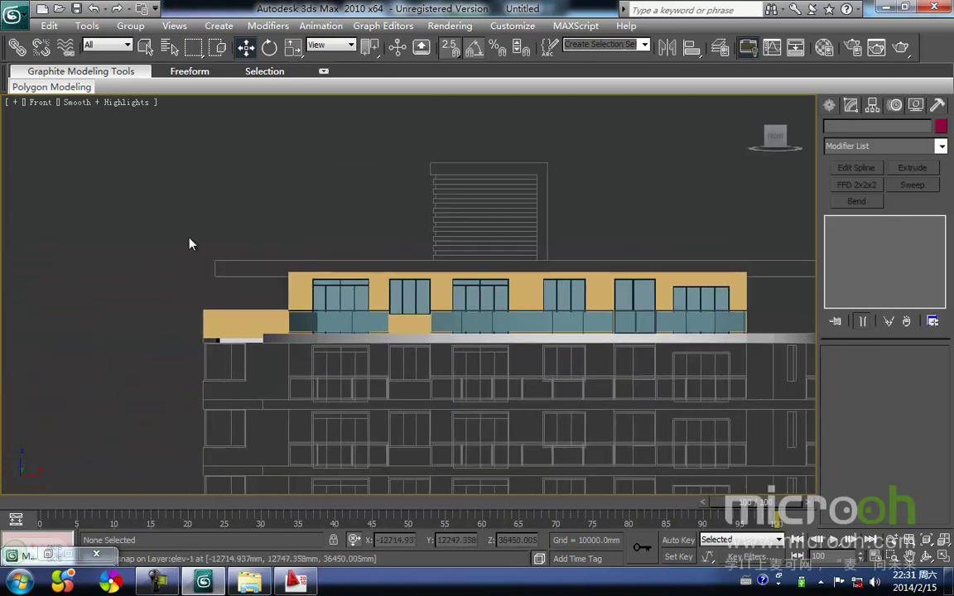
middle_click_drag(447, 323, 348, 338)
middle_click_drag(697, 404, 562, 420, "alt")
key("t")
scroll(459, 387, "up", 5)
scroll(522, 349, "up", 3)
scroll(422, 306, "up", 2)
middle_click_drag(421, 307, 380, 349)
key("F3")
scroll(384, 355, "down", 4)
middle_click_drag(399, 391, 421, 354, "alt")
key("F3")
scroll(384, 297, "down", 2)
middle_click_drag(385, 297, 292, 331)
key("t")
scroll(503, 324, "up", 10)
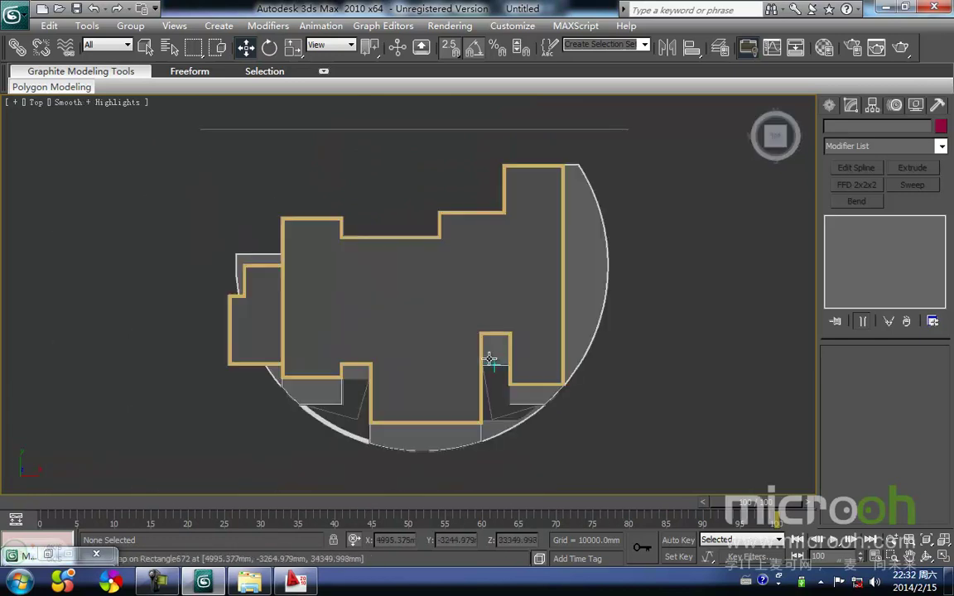
middle_click_drag(493, 362, 511, 315)
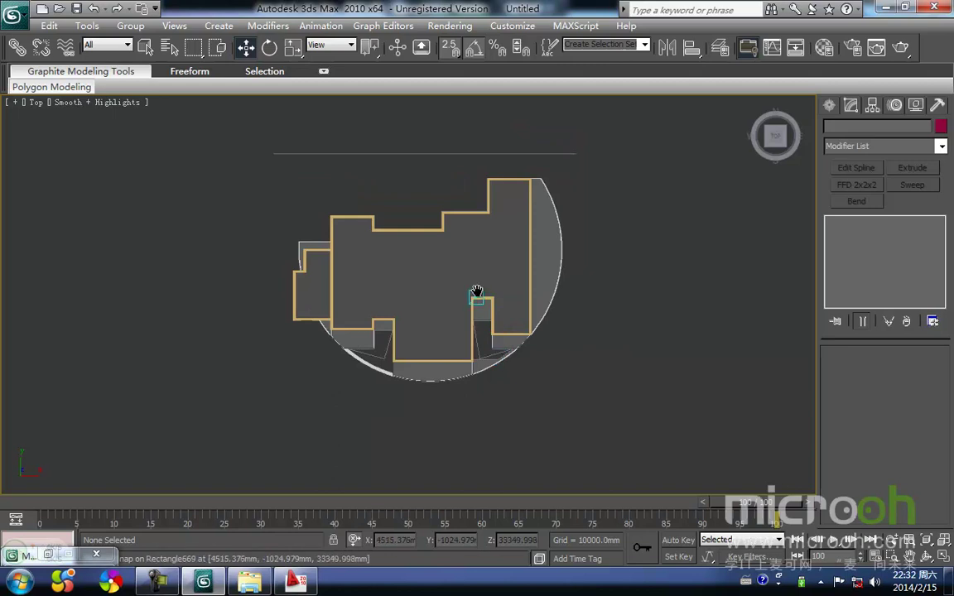
scroll(489, 238, "up", 2)
scroll(420, 325, "down", 4)
scroll(402, 364, "up", 2)
middle_click_drag(420, 326, 426, 301)
middle_click_drag(512, 248, 508, 234)
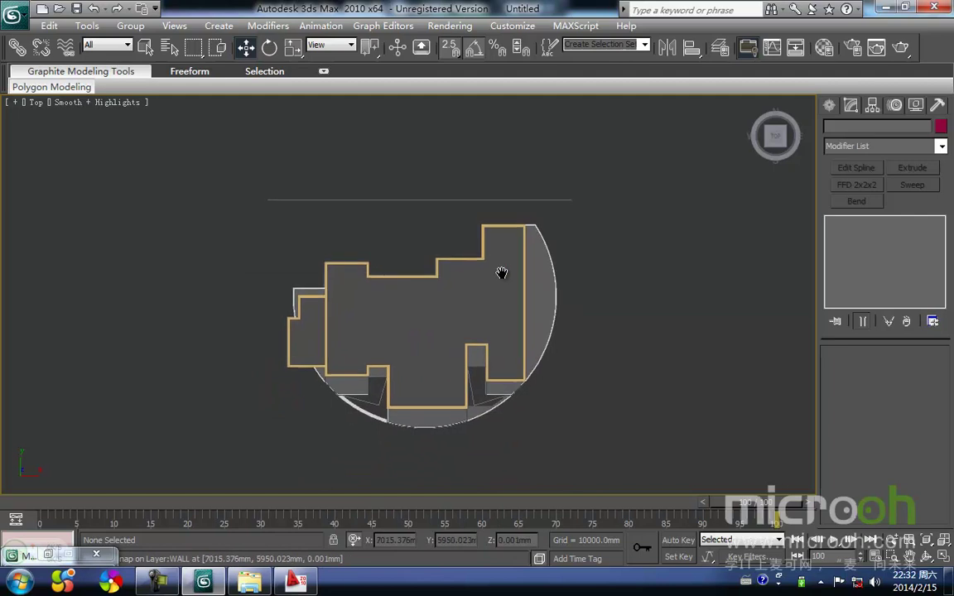
- Start a line along the inner wall faces, tracing the left rear room and its long side wall to the front corner
key("F3")
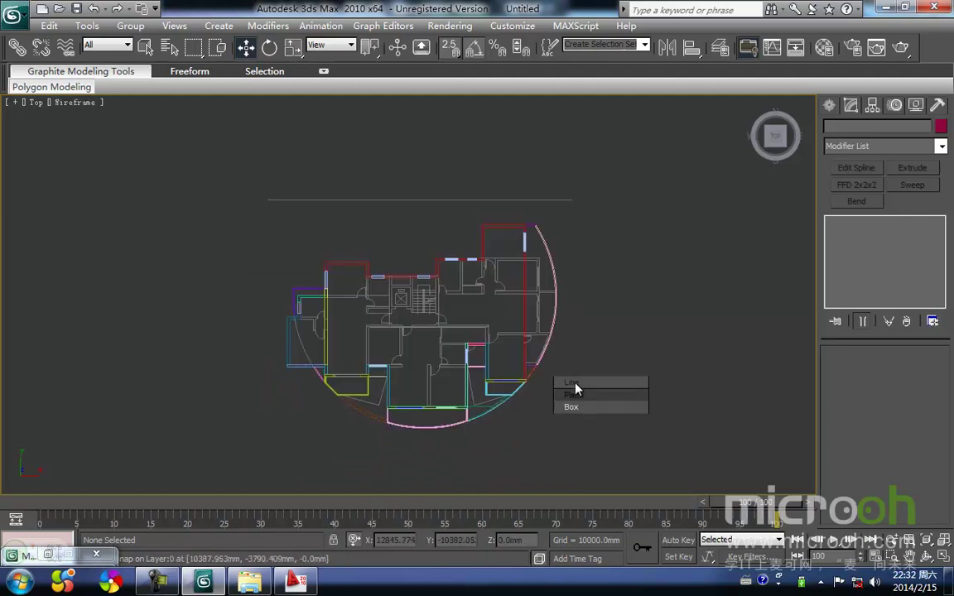
left_click(574, 384)
key("F3")
middle_click_drag(389, 379, 409, 333)
scroll(409, 334, "up", 5)
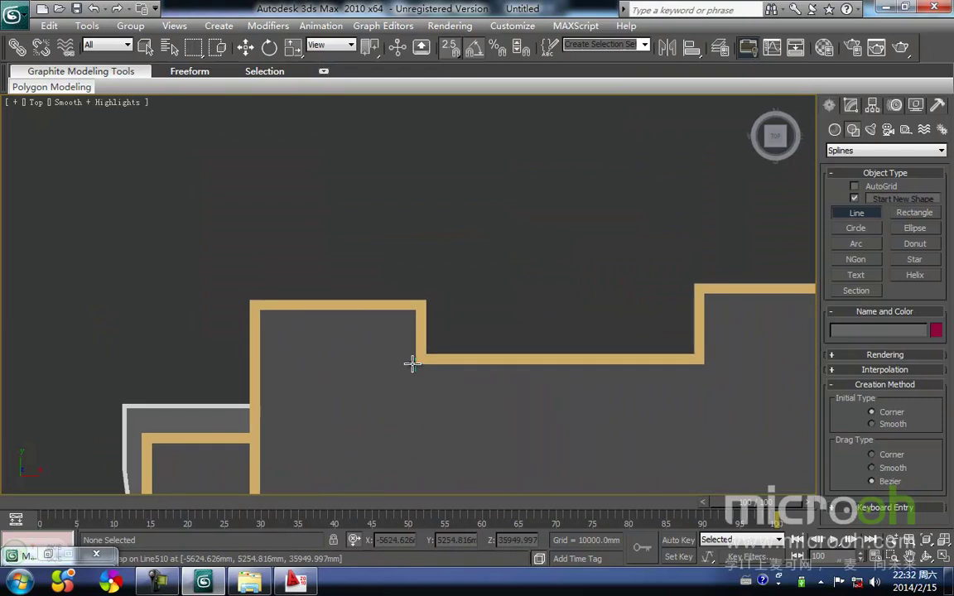
left_click(411, 314)
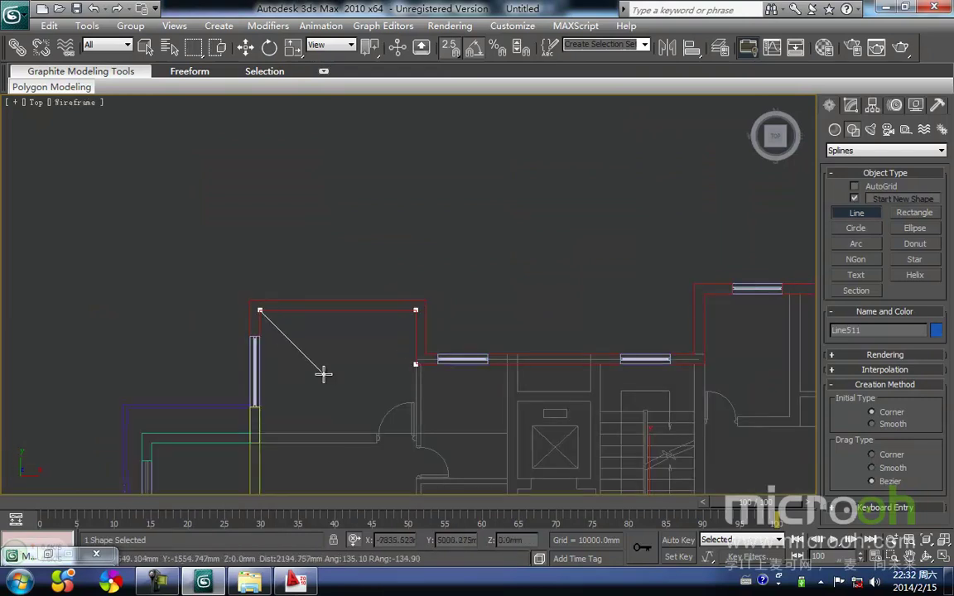
key("i")
scroll(324, 374, "down", 1)
key("i")
left_click(408, 374)
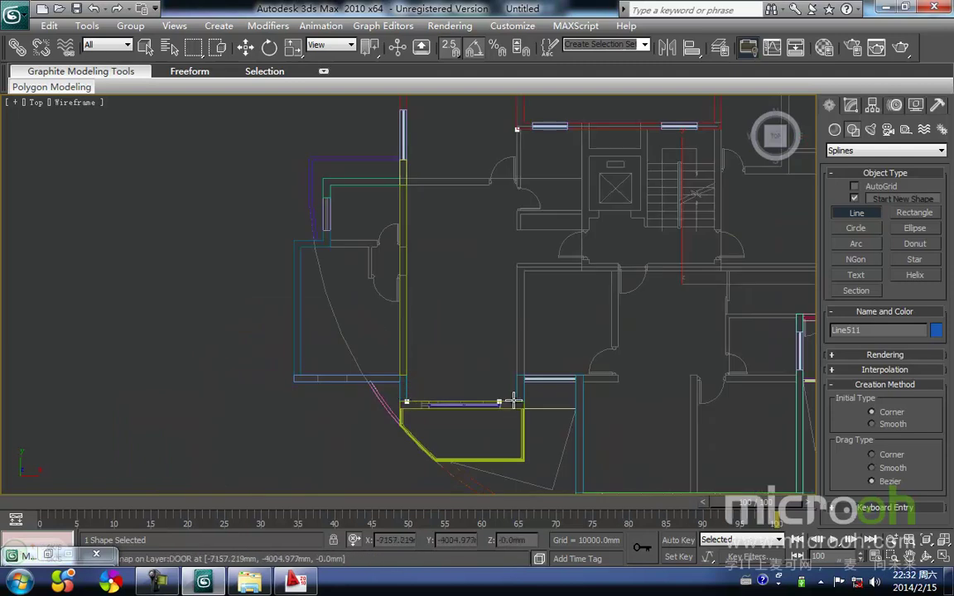
- Continue the inner wall outline along the left front room and around the recess to the middle room's front corner
middle_click_drag(525, 400, 373, 295)
scroll(372, 294, "up", 3)
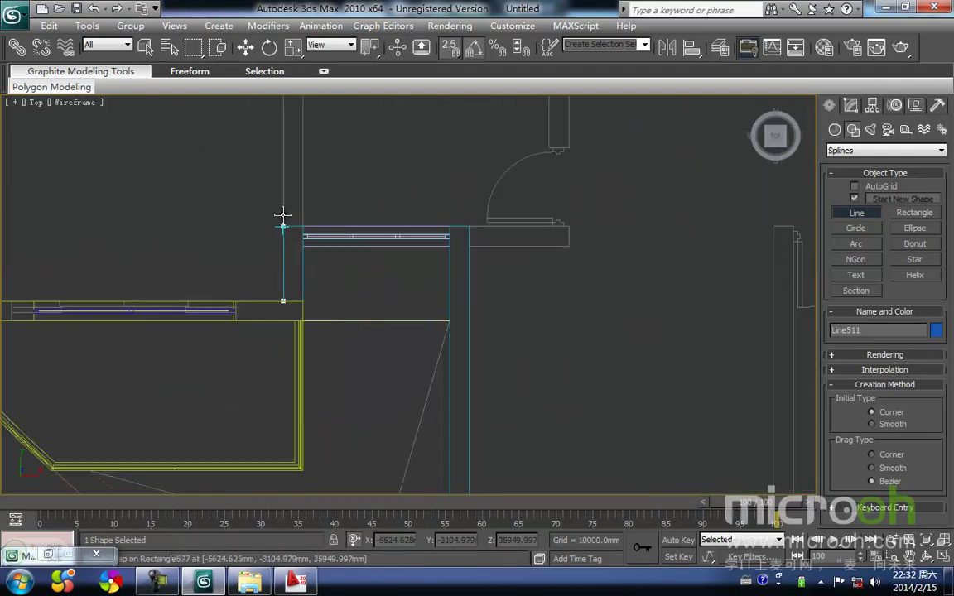
left_click(471, 226)
key("i")
scroll(412, 302, "down", 3)
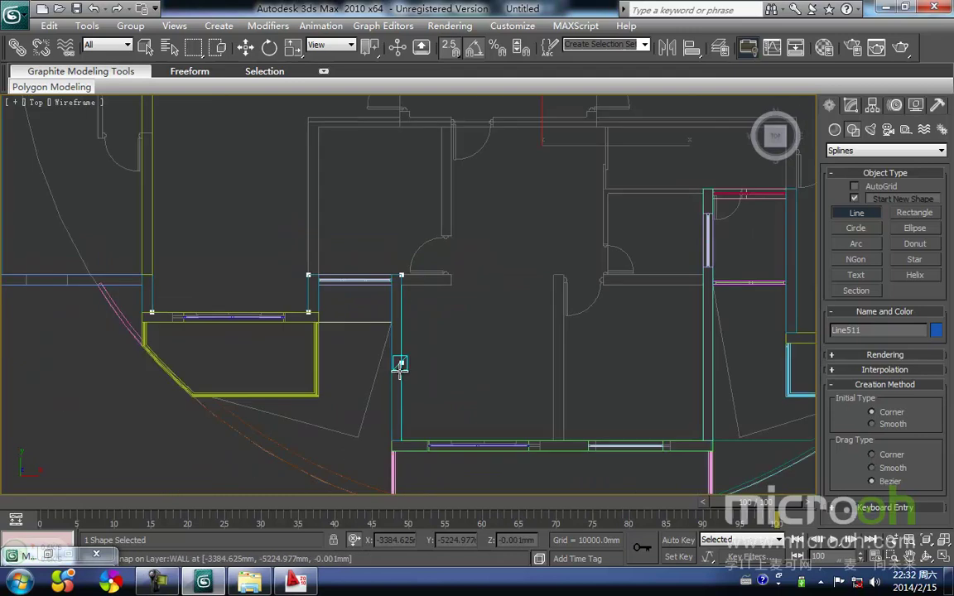
key("i")
left_click(409, 358)
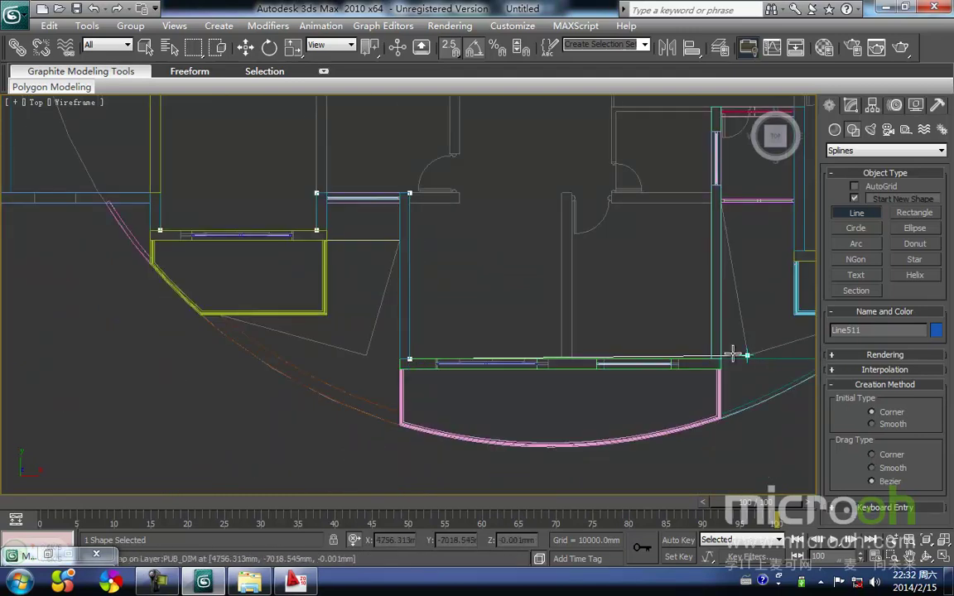
- Trace the middle room's front wall and the right recess, replacing the misplaced recess vertex with one on the wall corner
middle_click_drag(679, 369, 356, 307)
left_click(385, 296)
middle_click_drag(356, 218, 407, 289)
scroll(409, 290, "down", 2)
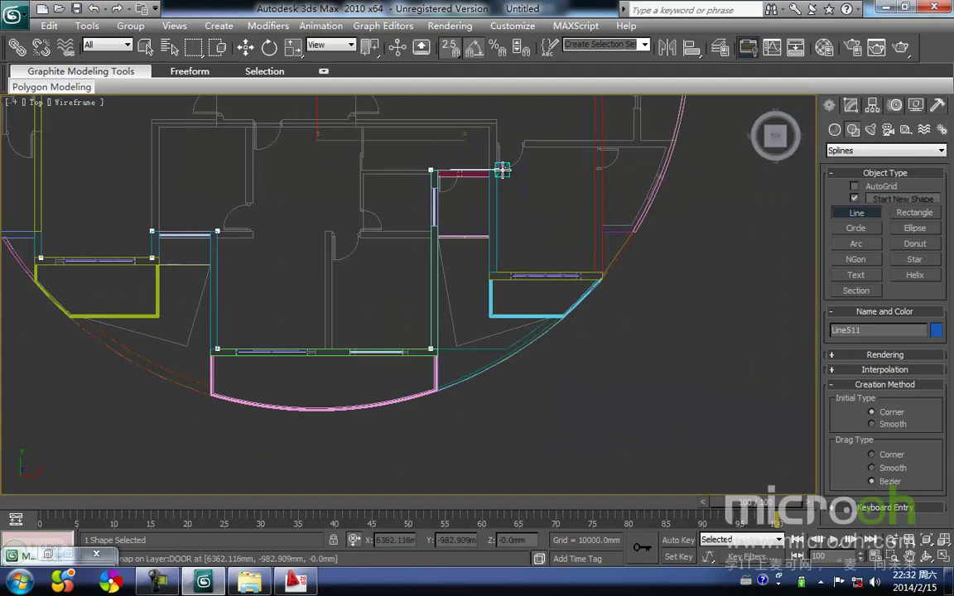
key("i")
scroll(499, 254, "up", 2)
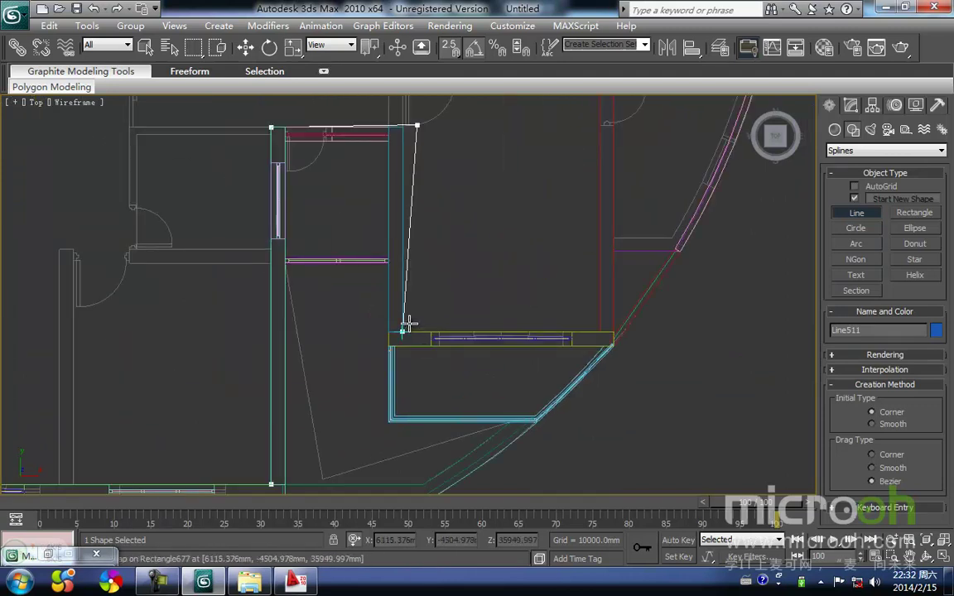
key("BackSpace")
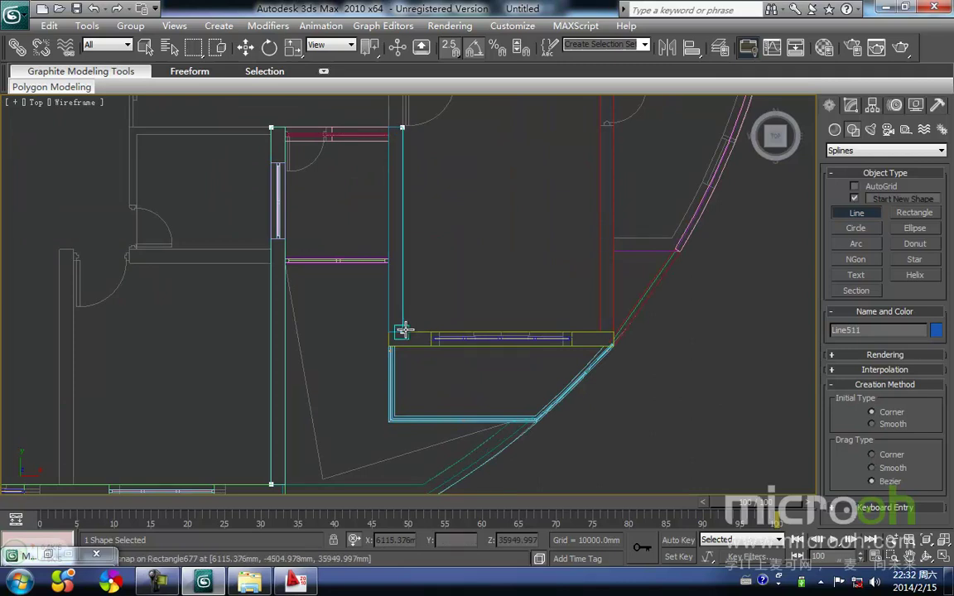
- Trace the right side and stepped rear walls back to the starting point, close the spline, and open it for modification
scroll(402, 271, "down", 6)
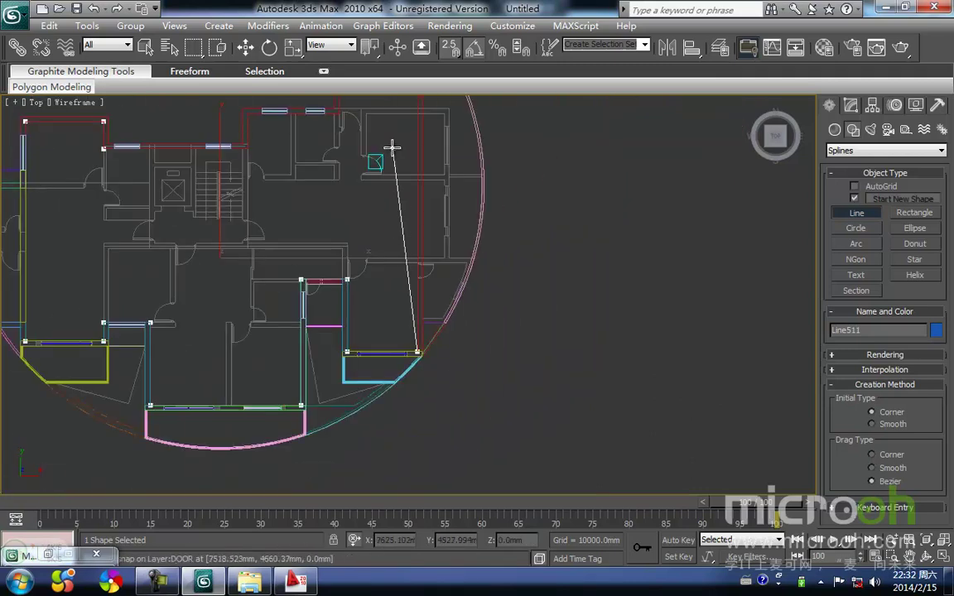
scroll(410, 186, "up", 3)
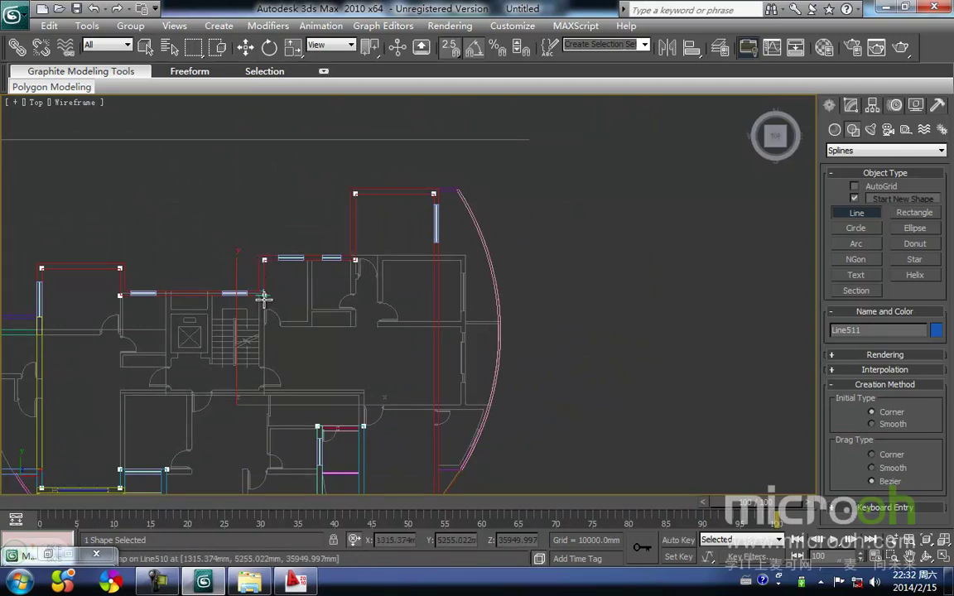
left_click(120, 294)
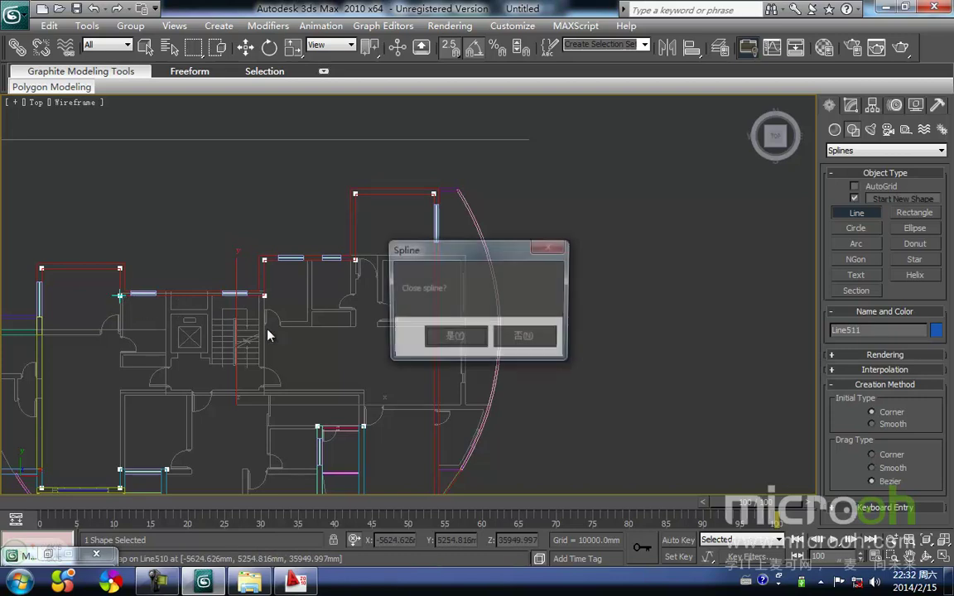
left_click(456, 339)
left_click(852, 104)
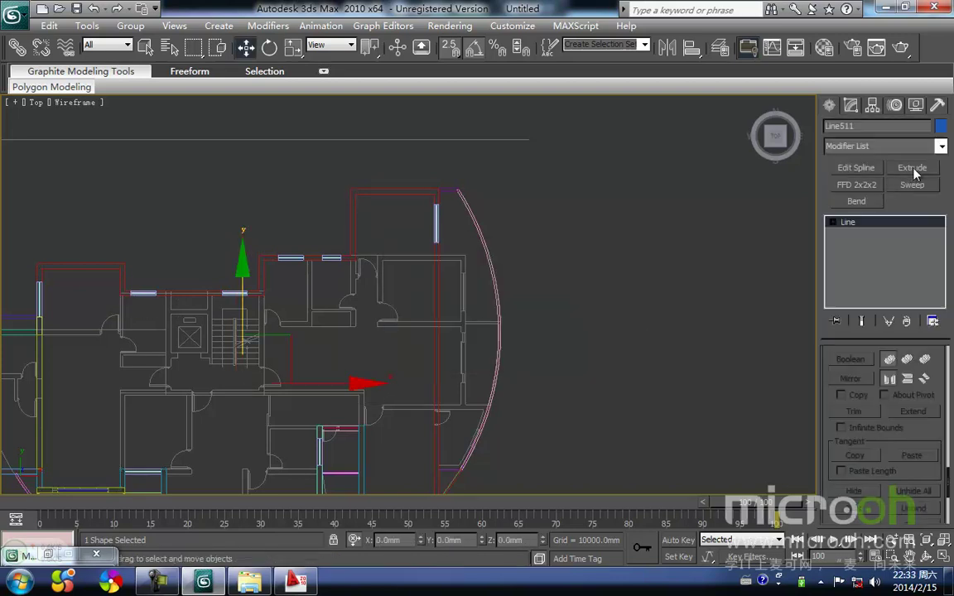
- Extrude the closed interior outline by 100 mm and raise the slab in the front view to the top floor
left_click(912, 168)
scroll(471, 319, "down", 5)
key("f")
scroll(396, 325, "up", 4)
middle_click_drag(397, 334, 391, 490)
scroll(395, 414, "down", 3)
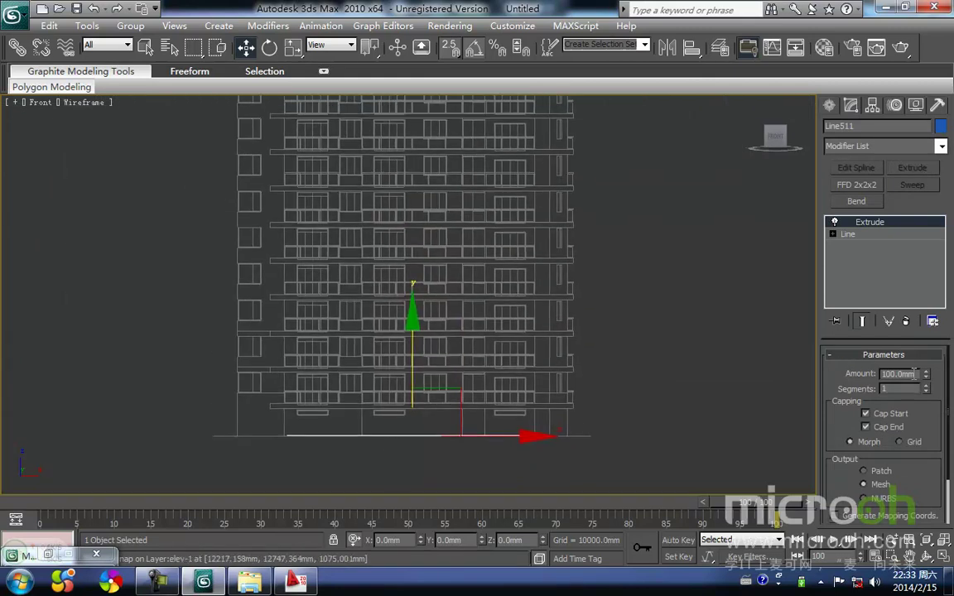
mouse_move(395, 367)
middle_mouse_down()
mouse_move(375, 405)
mouse_move(385, 207)
mouse_move(387, 384)
middle_mouse_up()
left_click_drag(404, 299, 379, 117)
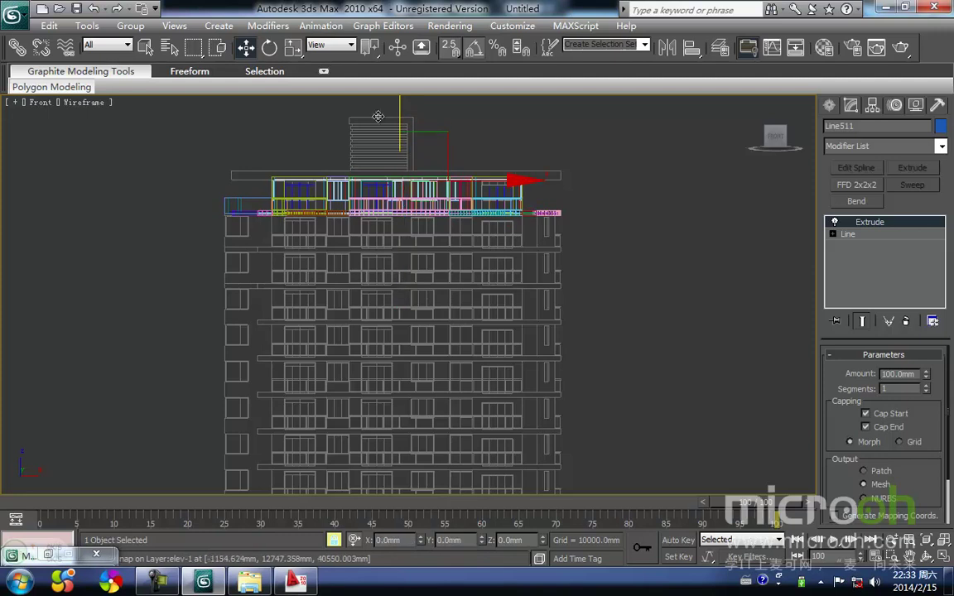
- Align the slab's top edge with the underside of the roof band in the elevation drawing
scroll(272, 175, "up", 3)
middle_click_drag(219, 126, 444, 312)
scroll(341, 282, "up", 5)
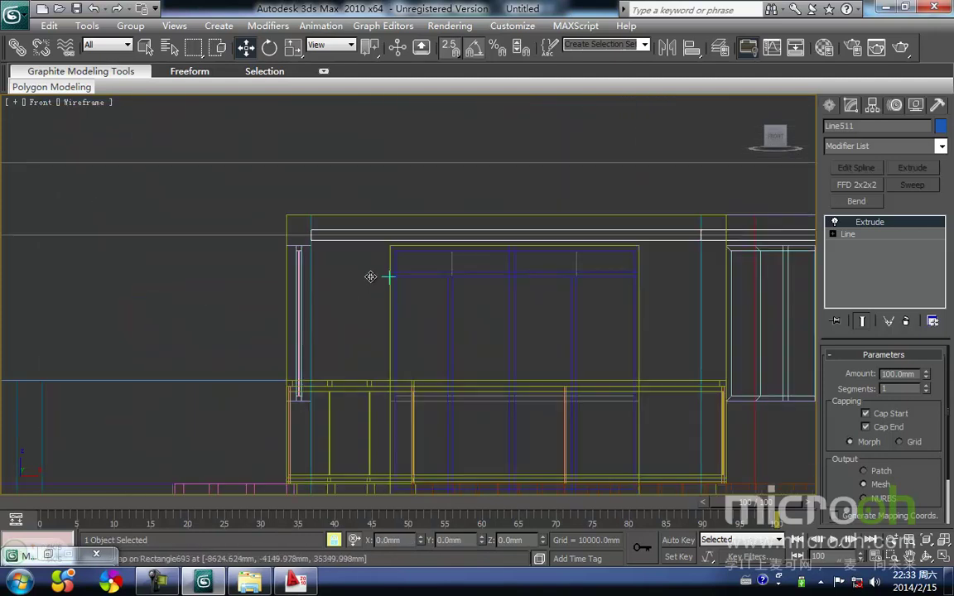
left_click_drag(341, 291, 307, 282)
scroll(398, 272, "down", 5)
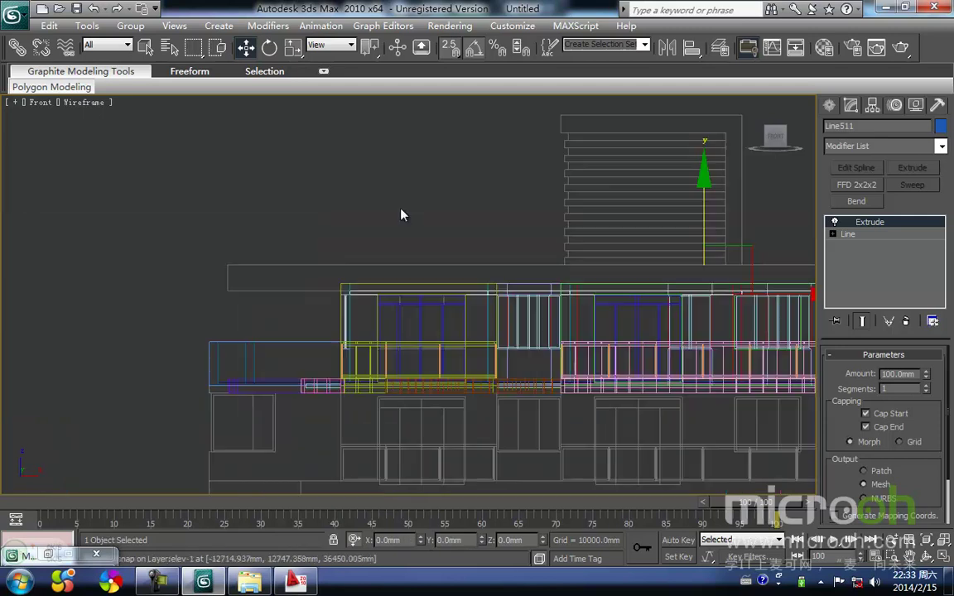
left_click(422, 221)
- Group all the modelled top-floor objects, checking the front elevation in shaded display beforehand
middle_click_drag(421, 222, 285, 232)
key("F3")
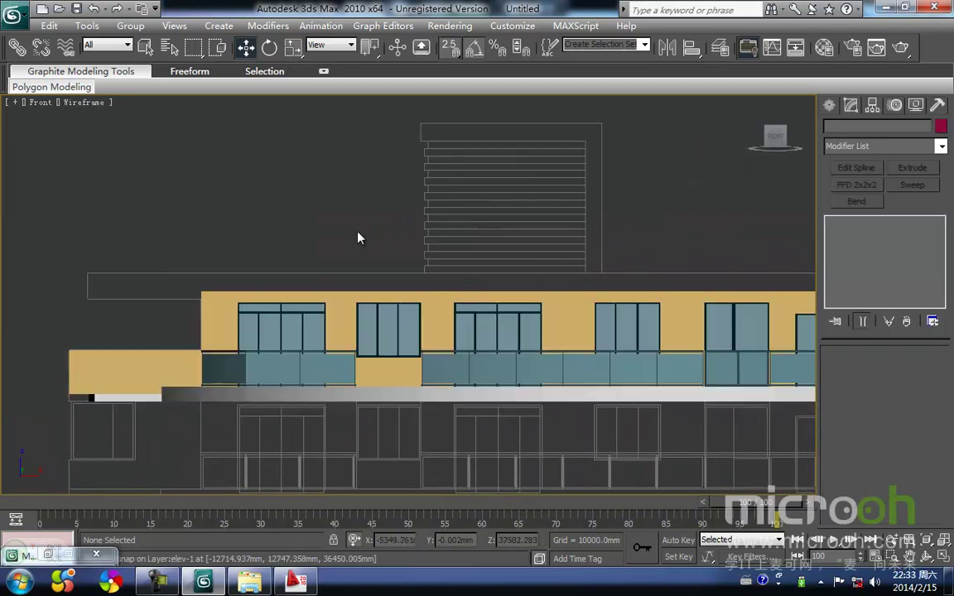
key("F3")
scroll(350, 241, "up", 4)
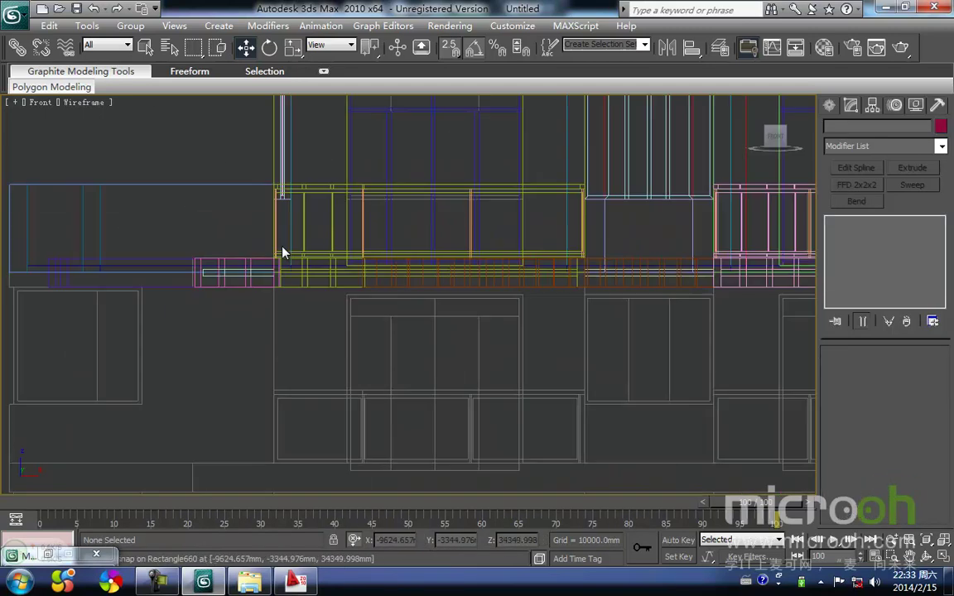
middle_click_drag(281, 251, 303, 265)
scroll(298, 260, "down", 8)
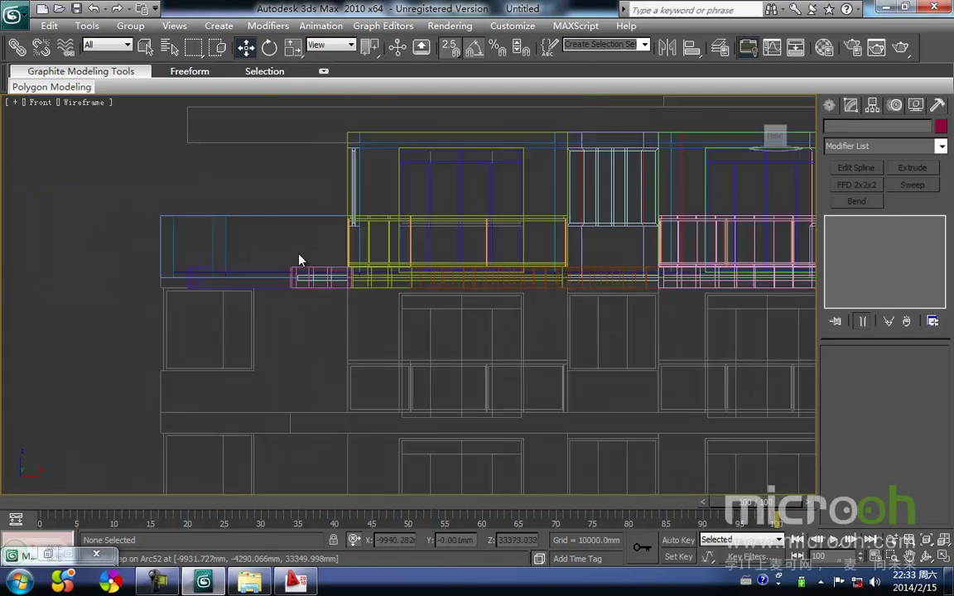
left_click_drag(277, 204, 277, 204)
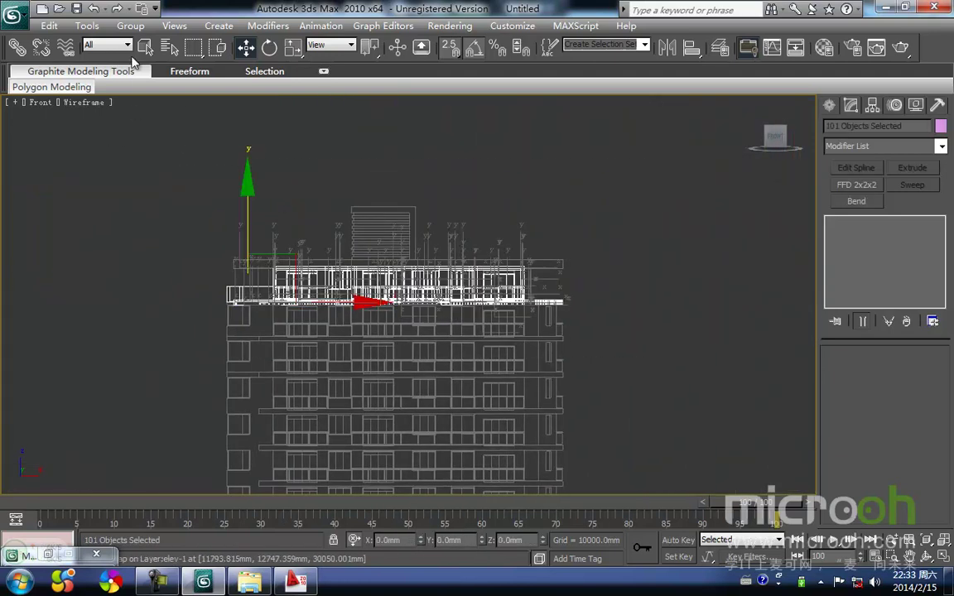
left_click(130, 26)
left_click(149, 41)
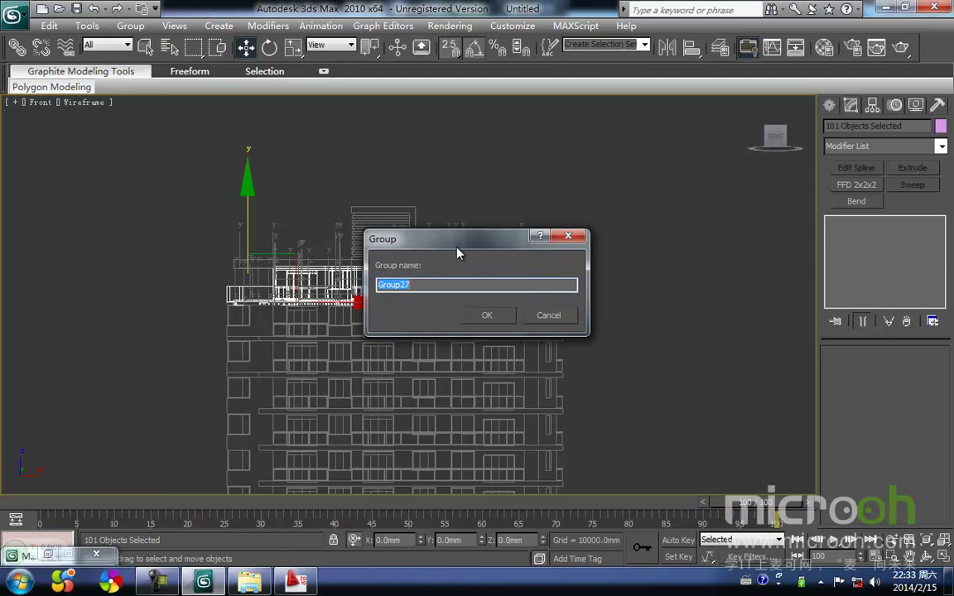
left_click(507, 316)
- Snap the top-floor group's curved balcony slab corner onto the matching floor corner in the elevation drawing
middle_click_drag(481, 278, 294, 241)
scroll(387, 267, "up", 5)
middle_click_drag(387, 268, 379, 305)
key("space")
mouse_move(343, 300)
left_mouse_down()
mouse_move(343, 258)
mouse_move(345, 299)
left_mouse_up()
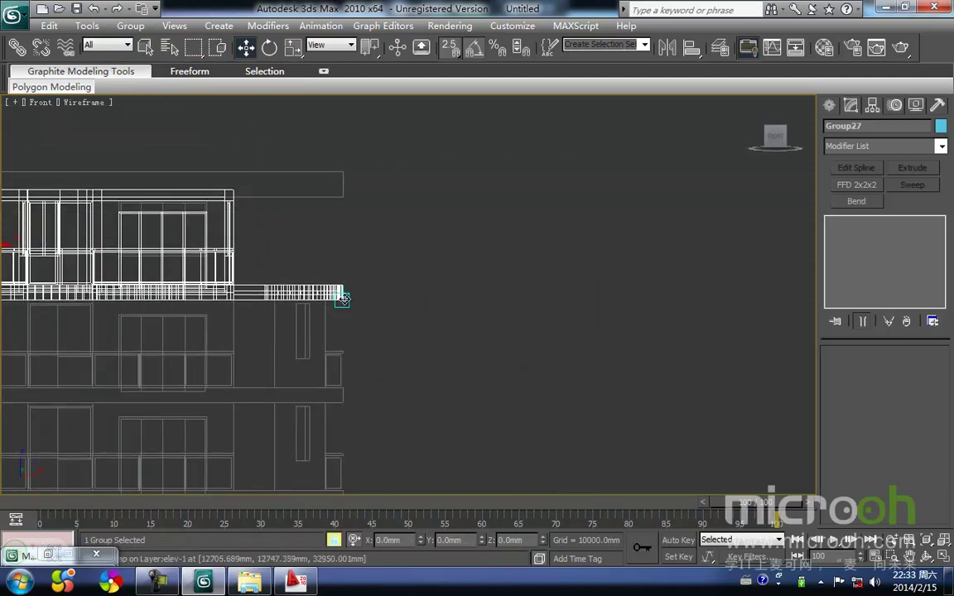
key("space")
left_click(360, 303)
- In the shaded top view, show the wd layer and hide the biaozhunceng layer
middle_click_drag(339, 263, 432, 310)
scroll(432, 311, "down", 3)
middle_click_drag(327, 368, 529, 373)
middle_click_drag(433, 372, 558, 398)
mouse_move(471, 398)
middle_mouse_down()
mouse_move(432, 401)
mouse_move(421, 415)
mouse_move(399, 361)
middle_mouse_up()
key("F3")
scroll(414, 399, "down", 2)
key("t")
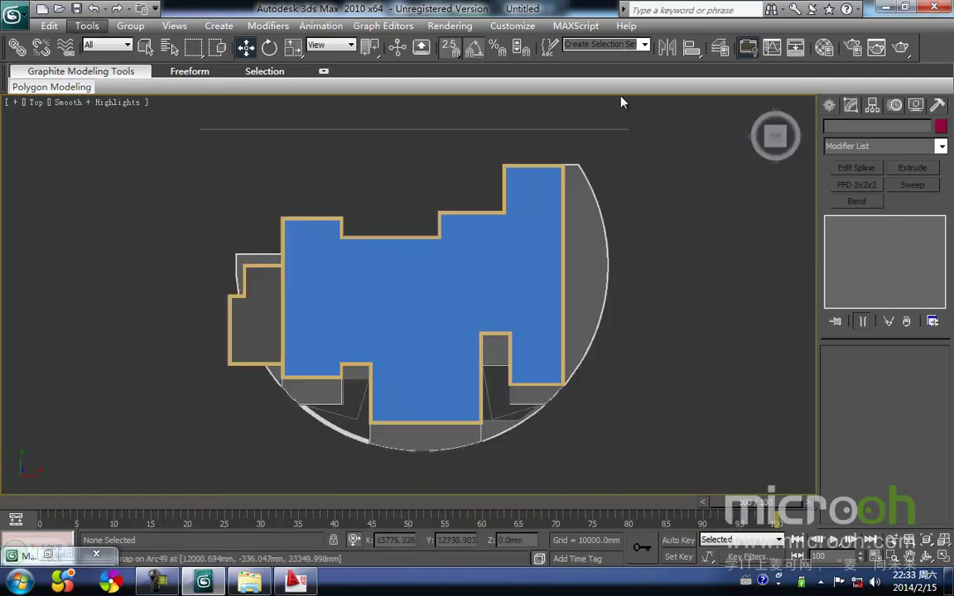
left_click(720, 55)
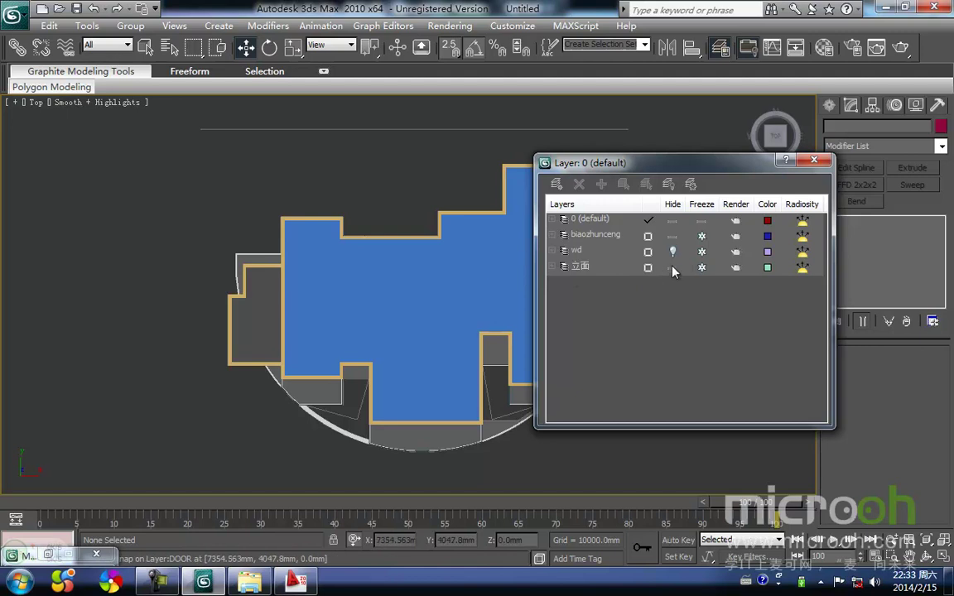
left_click(673, 253)
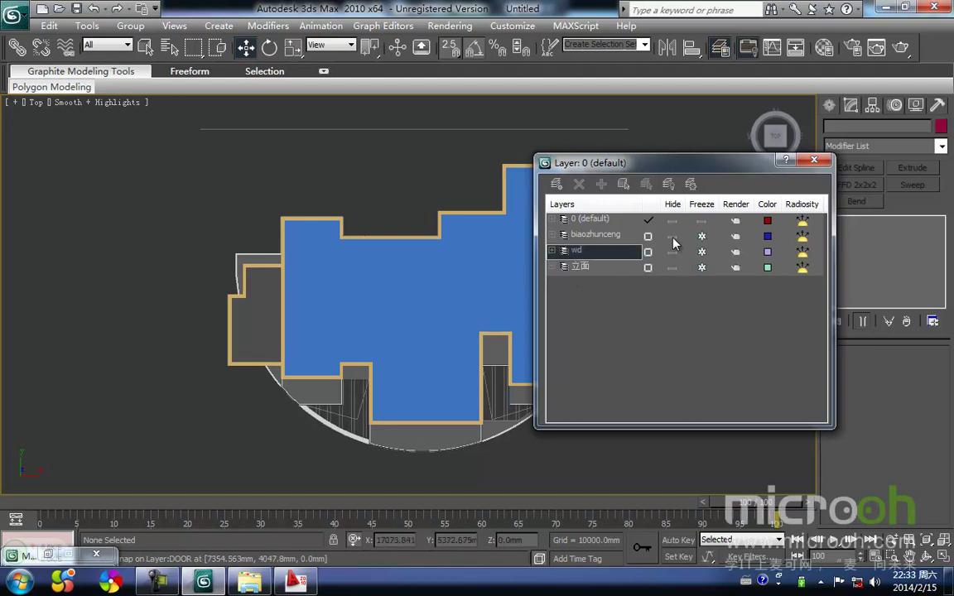
left_click(673, 237)
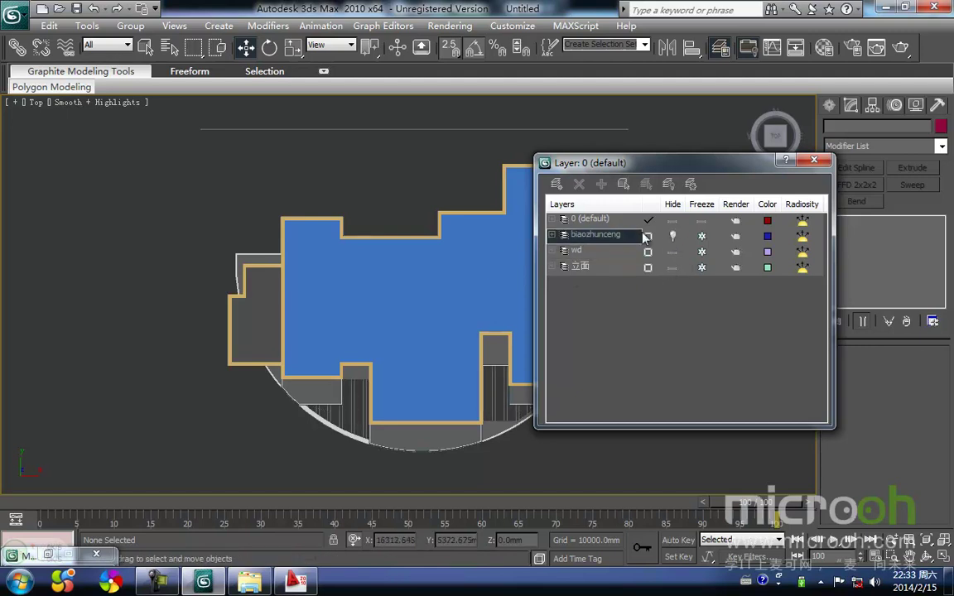
left_click(810, 165)
- Open the top-floor group for editing its individual objects
middle_click_drag(395, 375, 521, 294, "alt")
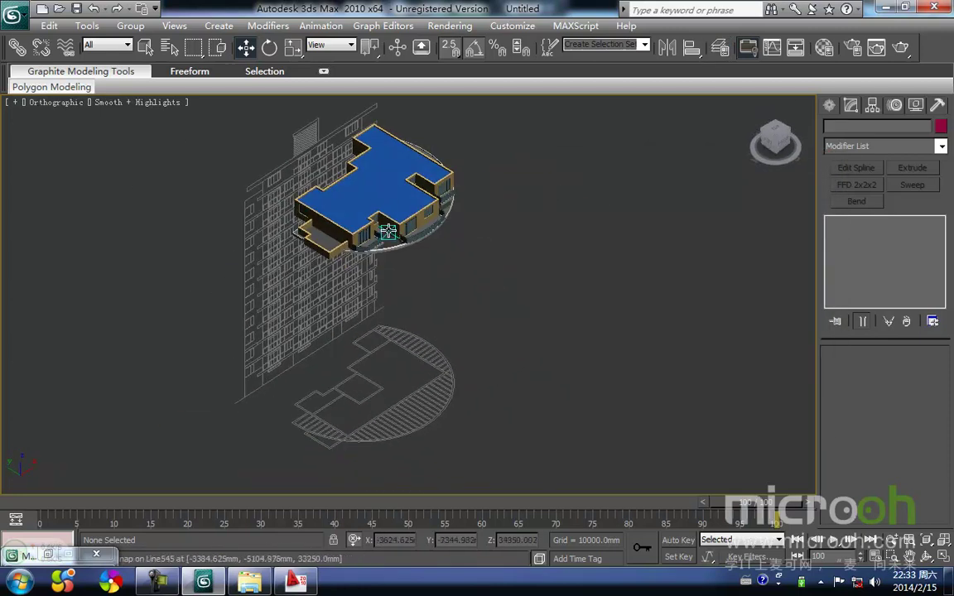
left_click(350, 209)
left_click(129, 26)
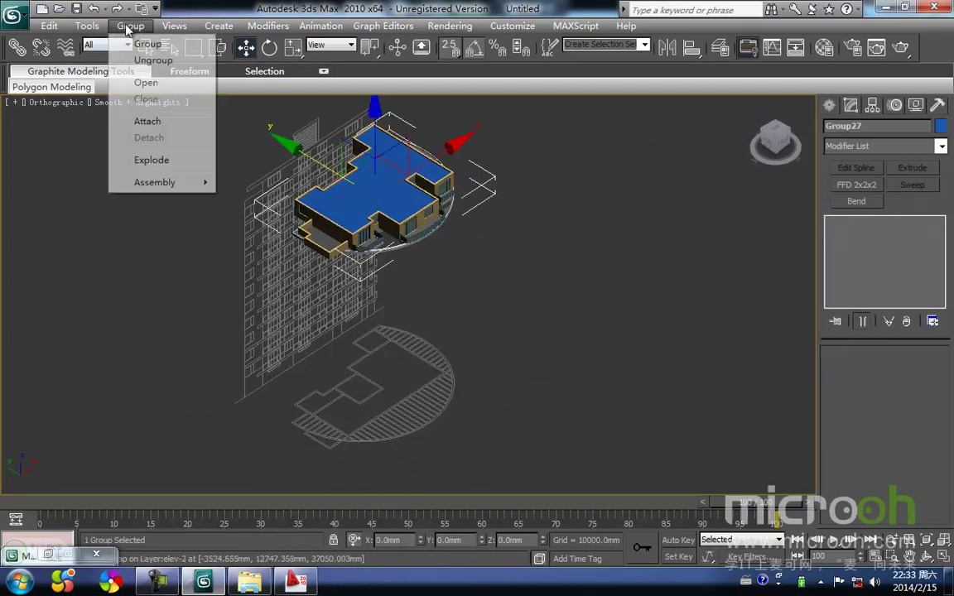
left_click(147, 84)
- Assign the 楼板 material to the roof slab inside the walls and close the group
left_click(393, 197)
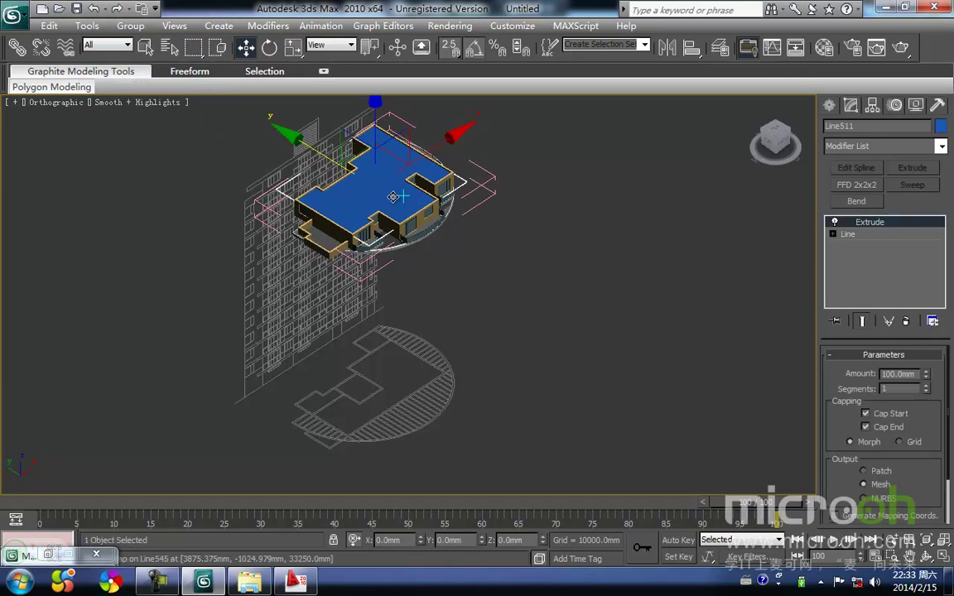
key("m")
left_click(801, 160)
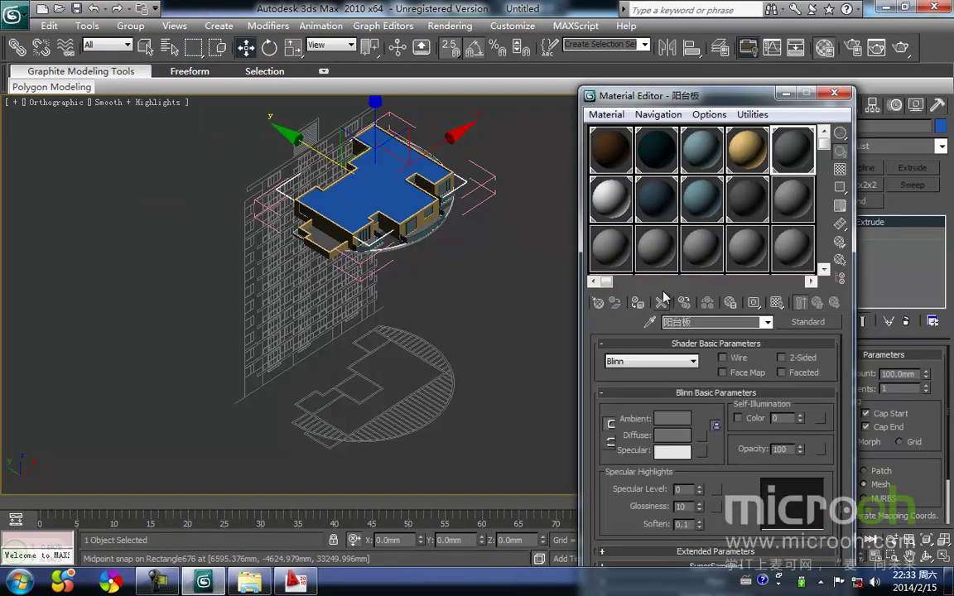
left_click(728, 207)
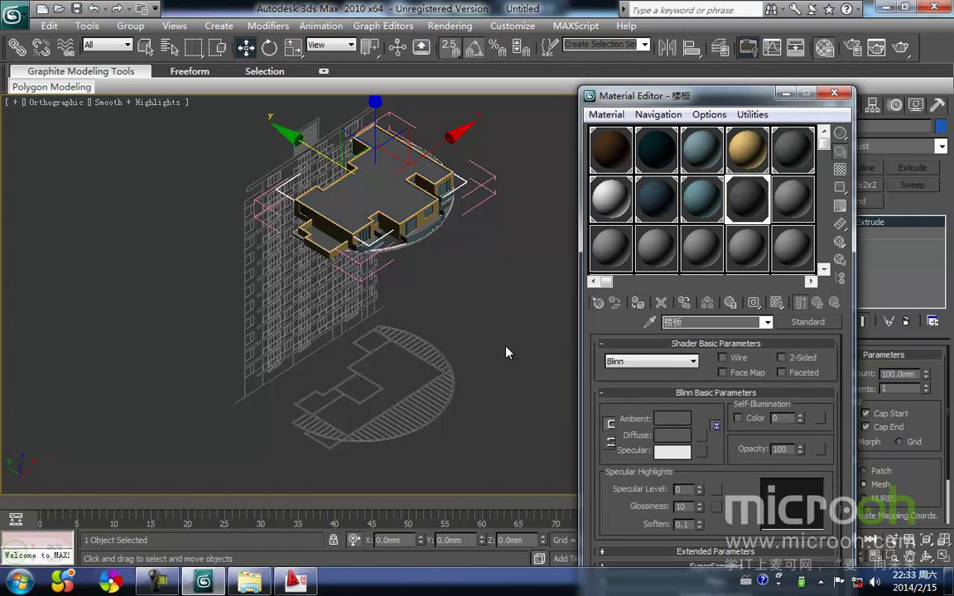
left_click(834, 93)
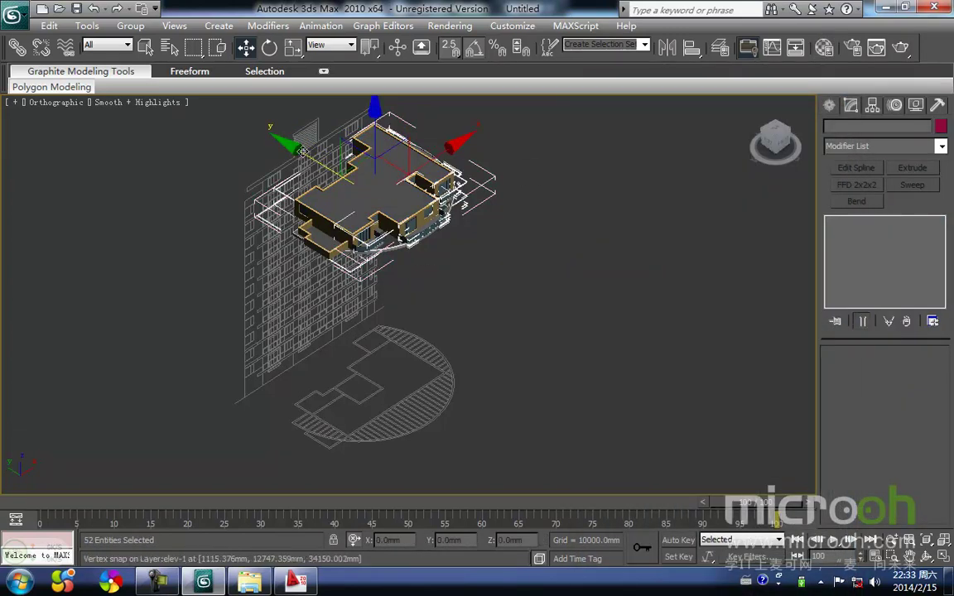
left_click(141, 30)
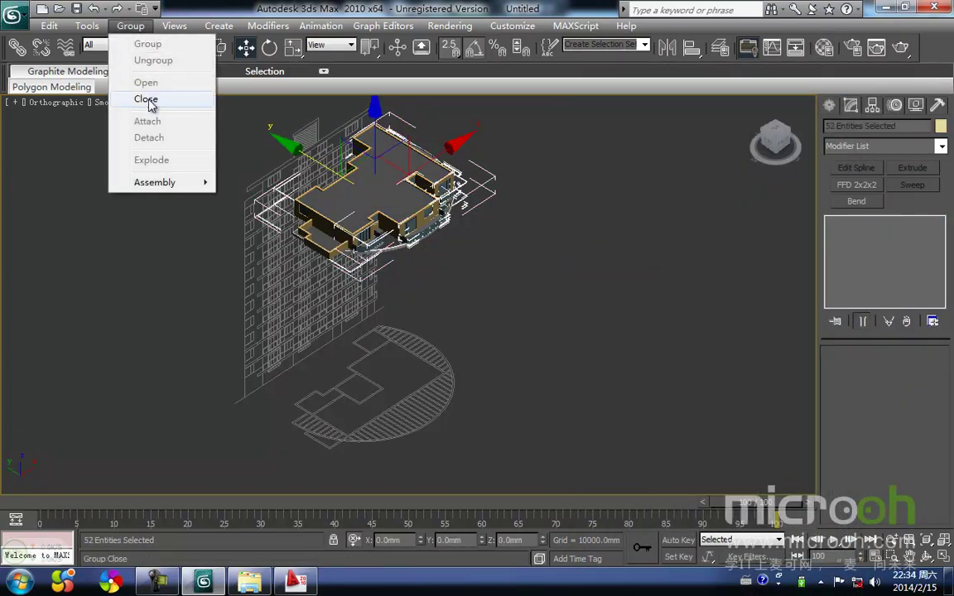
left_click(146, 98)
- Examine the top floor with its roof slab, walls and balconies from an angle
mouse_move(466, 251)
middle_mouse_down()
mouse_move(463, 290)
mouse_move(477, 221)
mouse_move(474, 317)
mouse_move(483, 245)
middle_mouse_up()
scroll(464, 307, "up", 3)
middle_click_drag(453, 445, 463, 399)
middle_click_drag(430, 223, 417, 342)
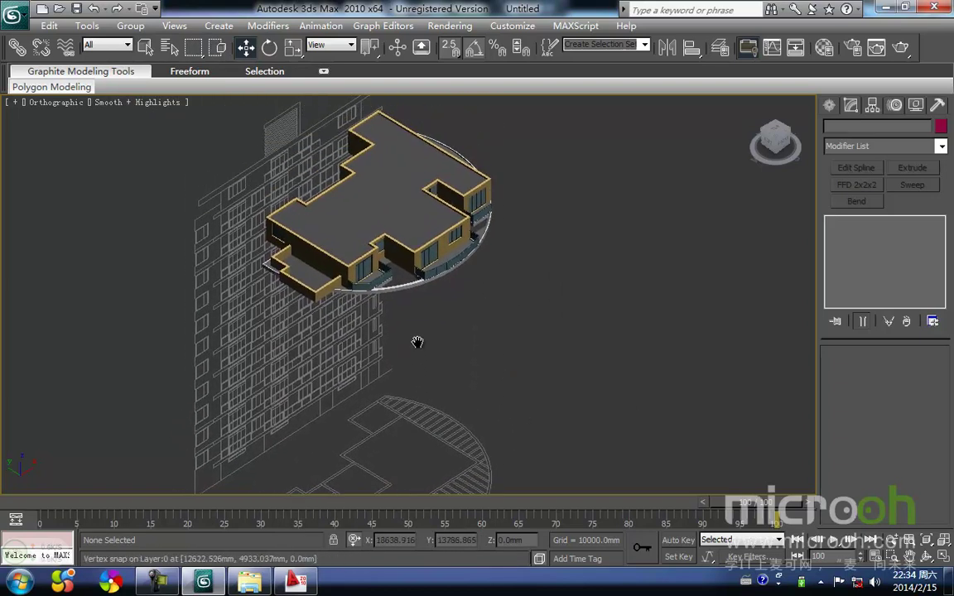
scroll(459, 217, "up", 5)
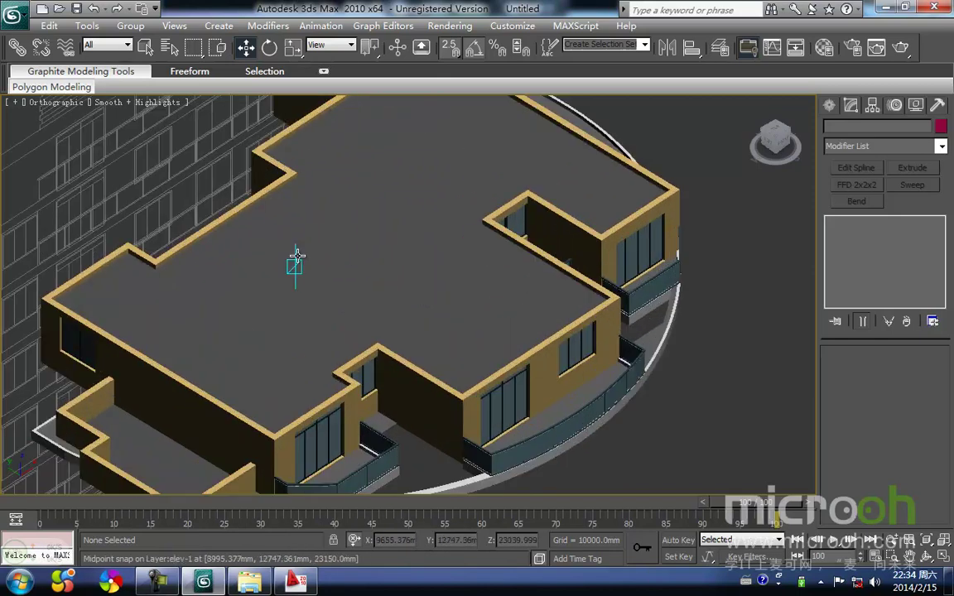
scroll(334, 313, "down", 3)
middle_click_drag(347, 308, 366, 234)
mouse_move(377, 273)
middle_mouse_down()
mouse_move(385, 211)
mouse_move(382, 238)
middle_mouse_up()
- Compare the roof plan drawing with the top-floor model in the top view, with geometry hidden and in wireframe
key("t")
scroll(386, 253, "up", 6)
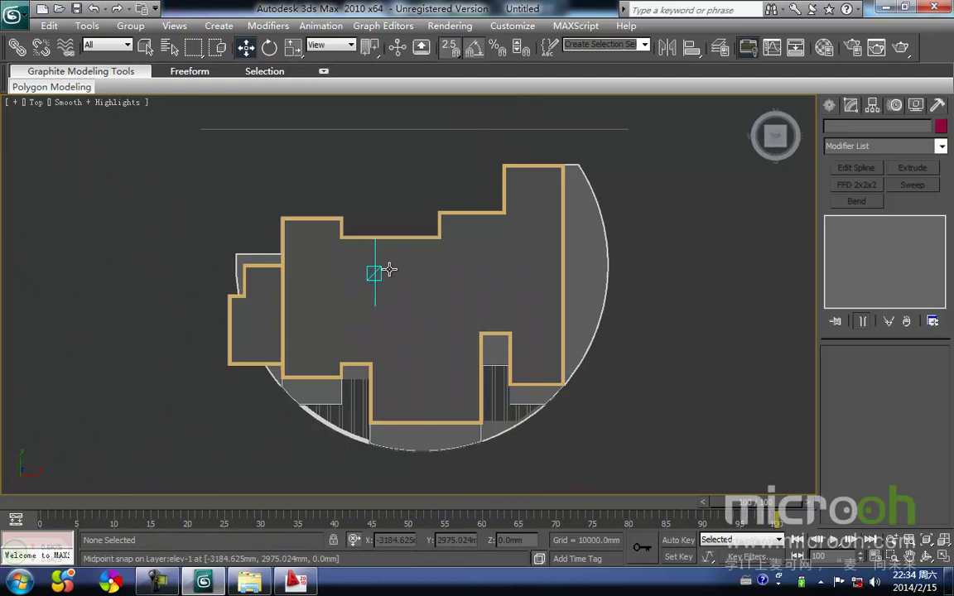
key("shift+g")
middle_click_drag(412, 325, 407, 340)
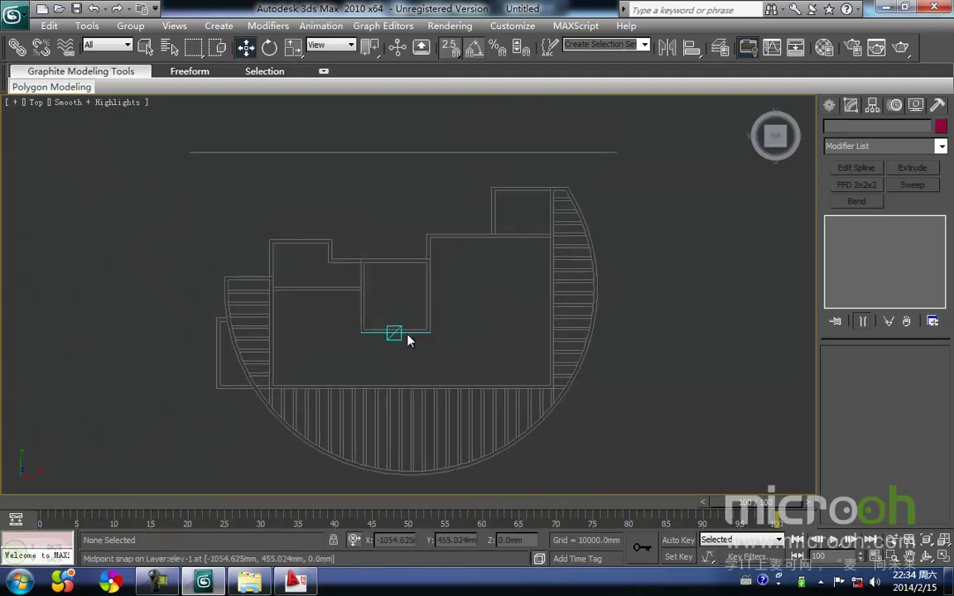
middle_click_drag(427, 277, 421, 301)
middle_click_drag(399, 392, 394, 314)
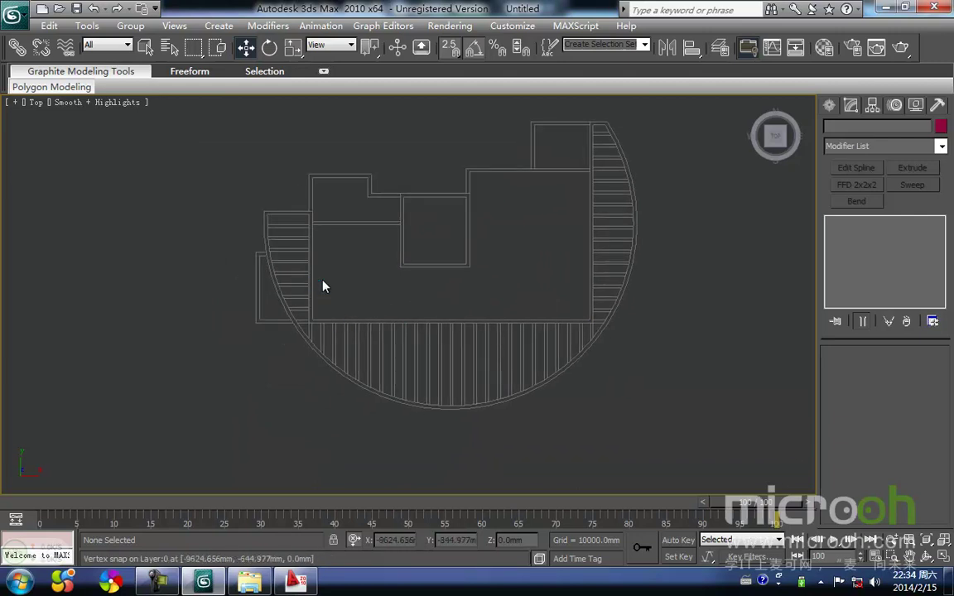
scroll(351, 304, "down", 3)
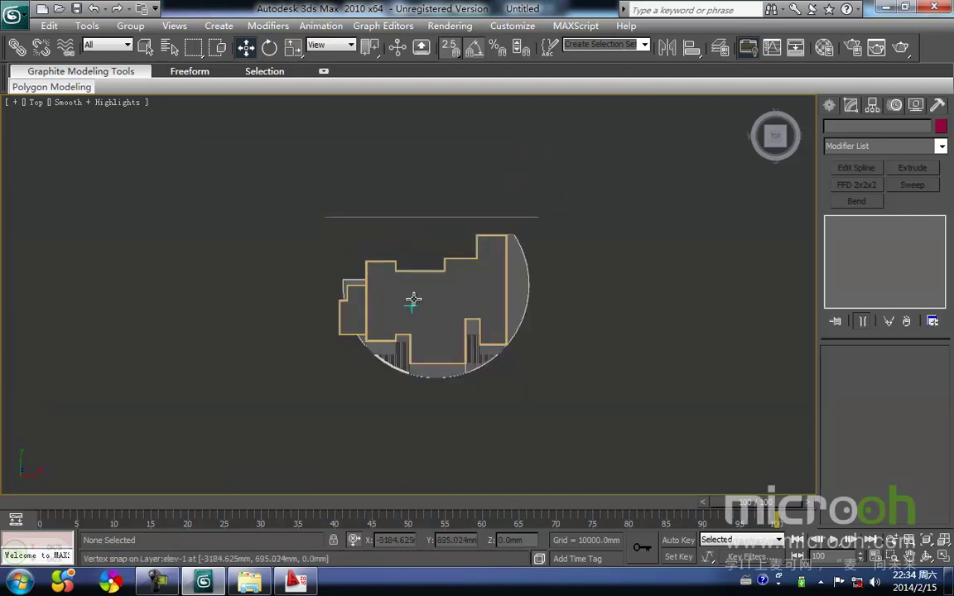
scroll(413, 300, "up", 2)
key("F3")
scroll(413, 305, "up", 2)
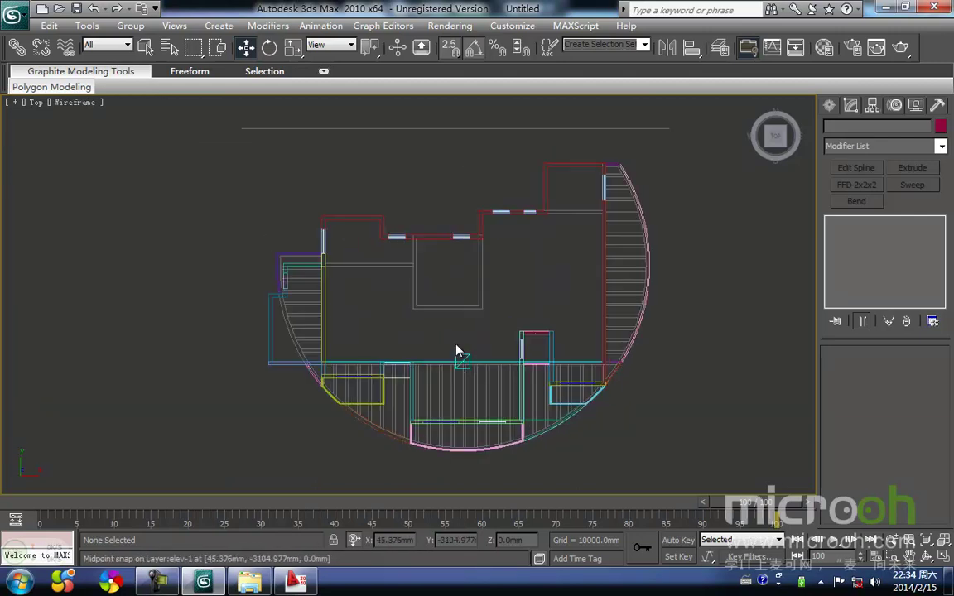
middle_click_drag(456, 351, 446, 343)
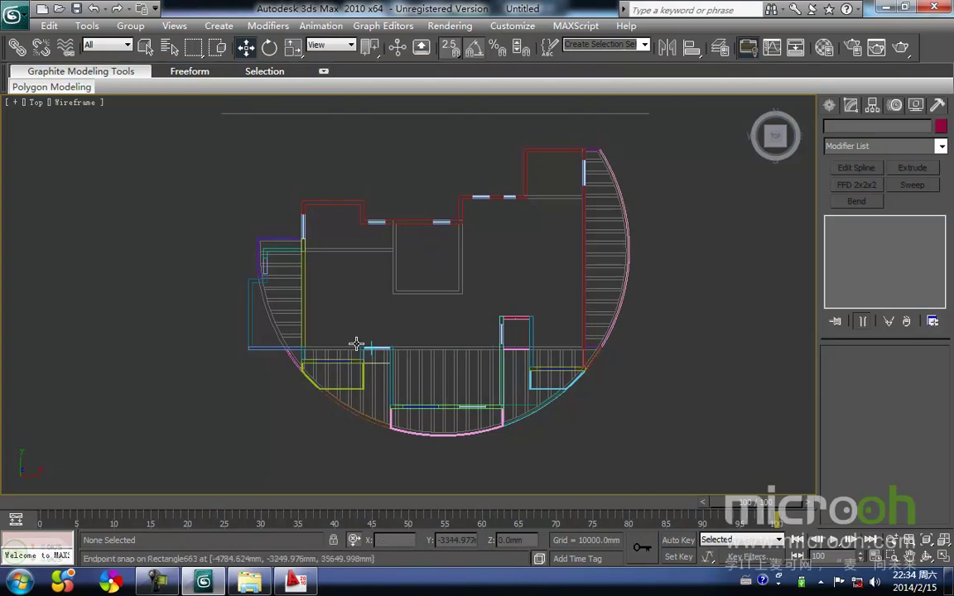
middle_click_drag(427, 267, 424, 284)
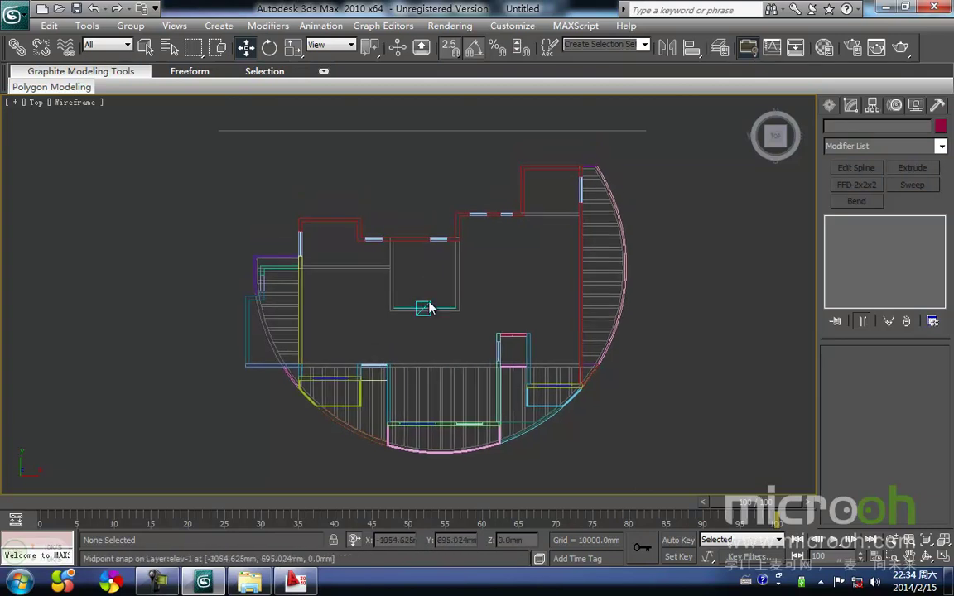
- Hide the geometry and trace a line along the roof plan's inner wall faces from the left front corner to the stairwell's right rear corner
key("shift+g")
middle_click_drag(335, 242, 392, 242)
right_click(391, 310)
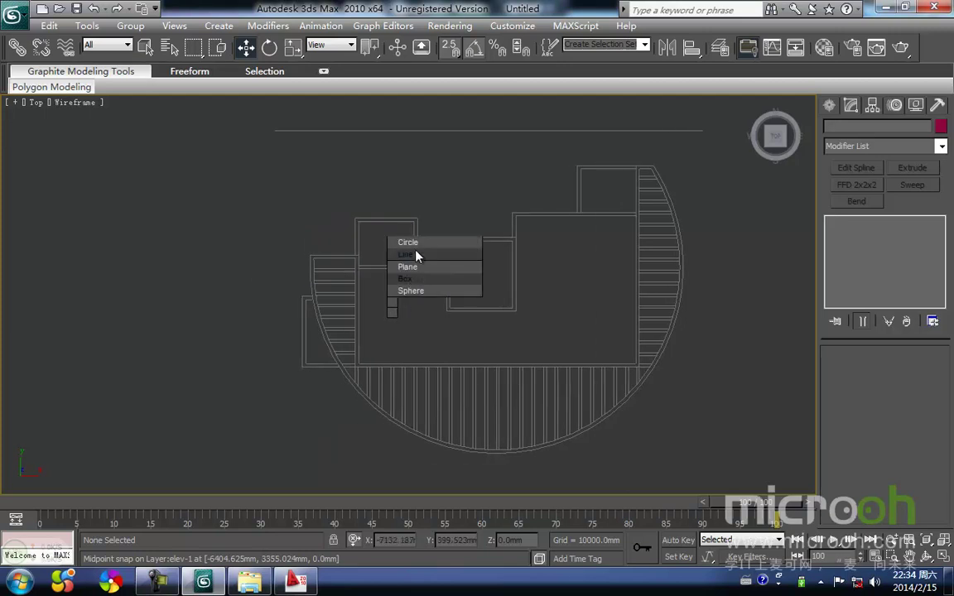
left_click(416, 256)
scroll(389, 317, "up", 4)
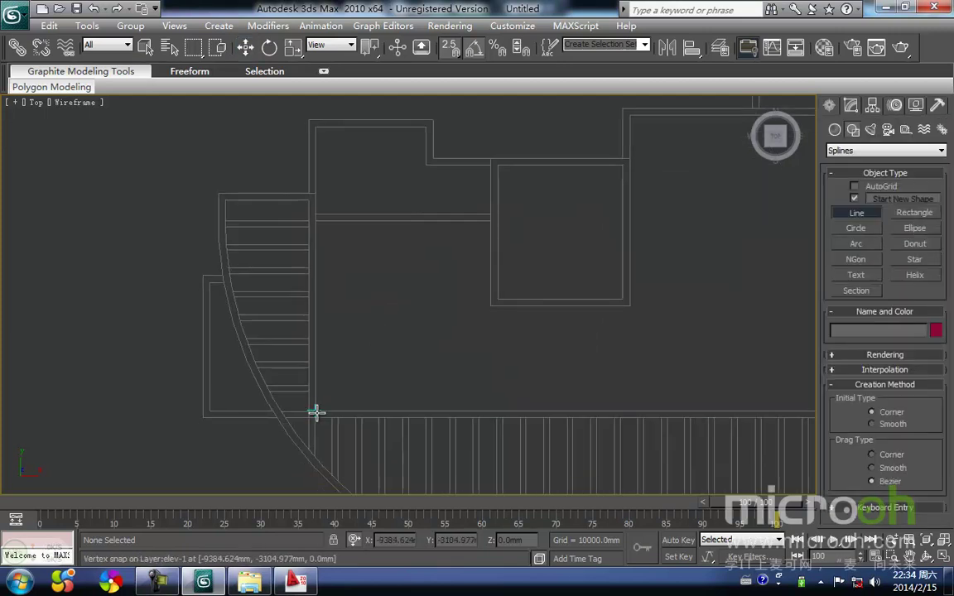
left_click(316, 411)
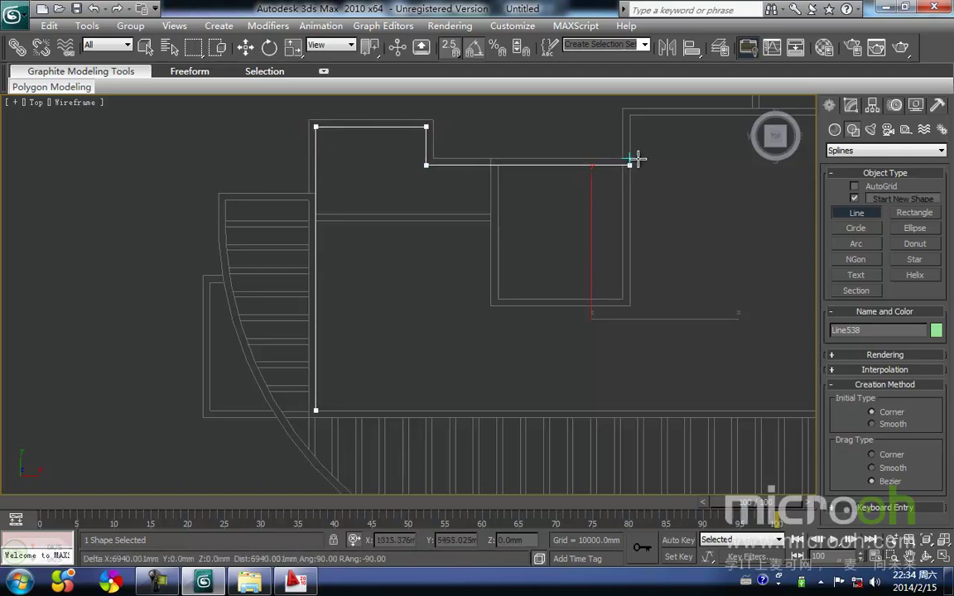
left_click(629, 165)
- Continue the line along the stepped rear, right and front inner wall faces back to its start point and close the spline
middle_click_drag(876, 215, 402, 294)
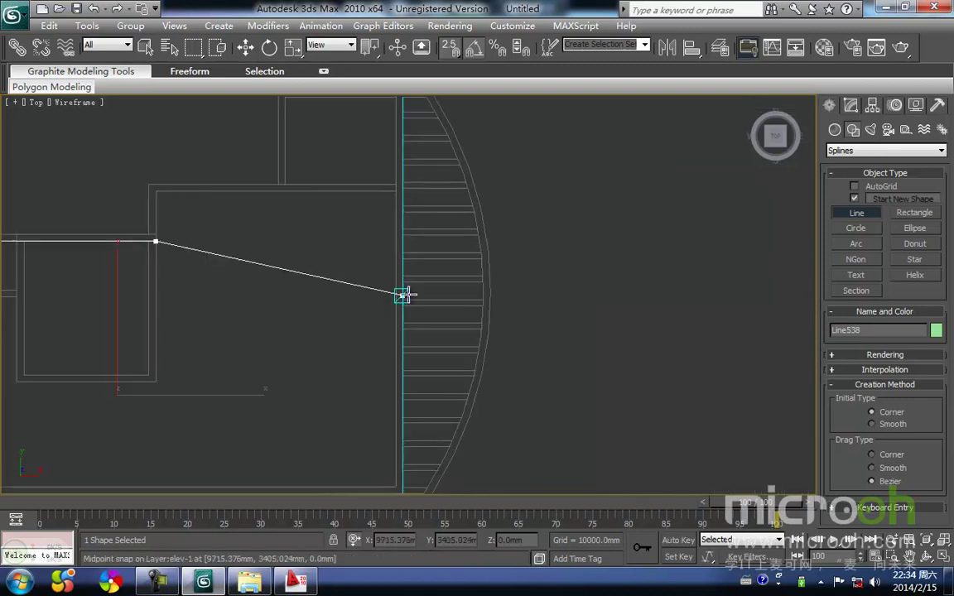
left_click(157, 193)
middle_click_drag(394, 197, 408, 290)
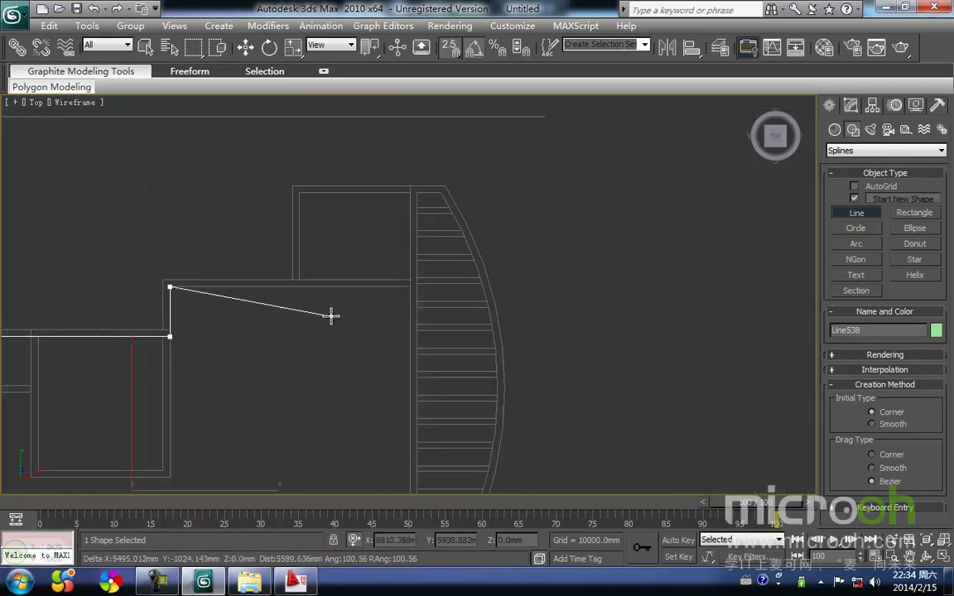
left_click(300, 286)
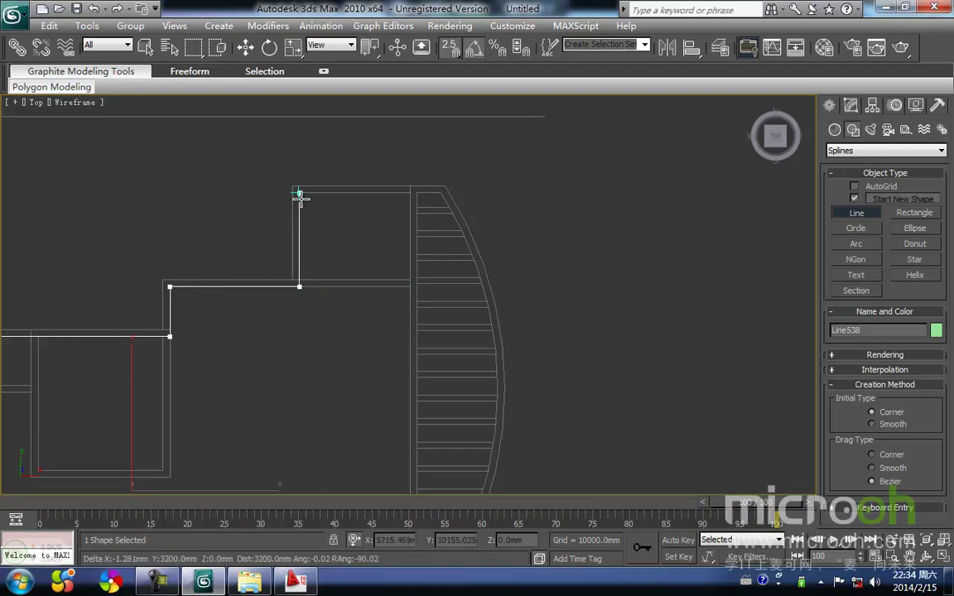
left_click(409, 193)
scroll(409, 294, "down", 2)
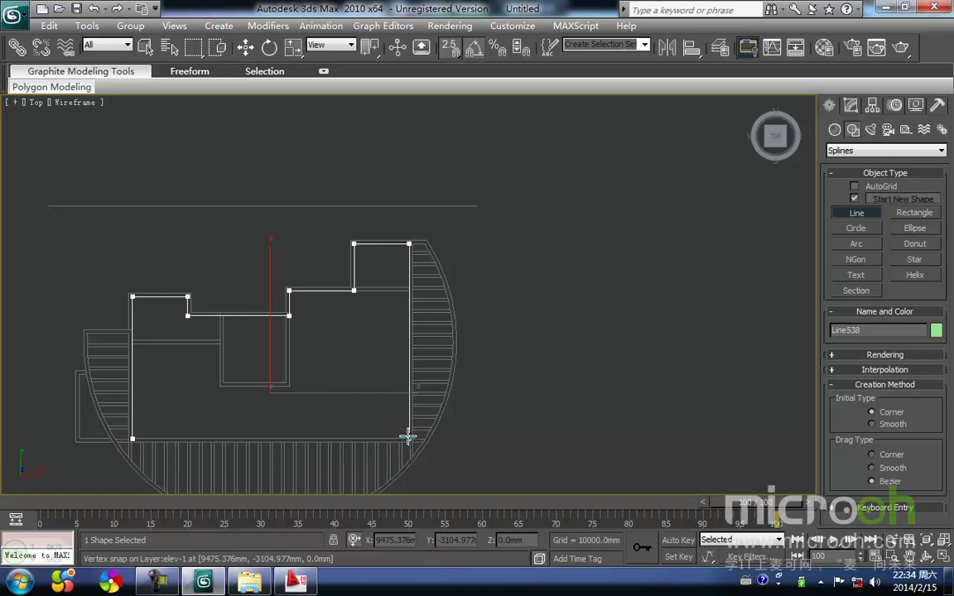
scroll(407, 436, "up", 3)
left_click(407, 295)
scroll(379, 324, "down", 2)
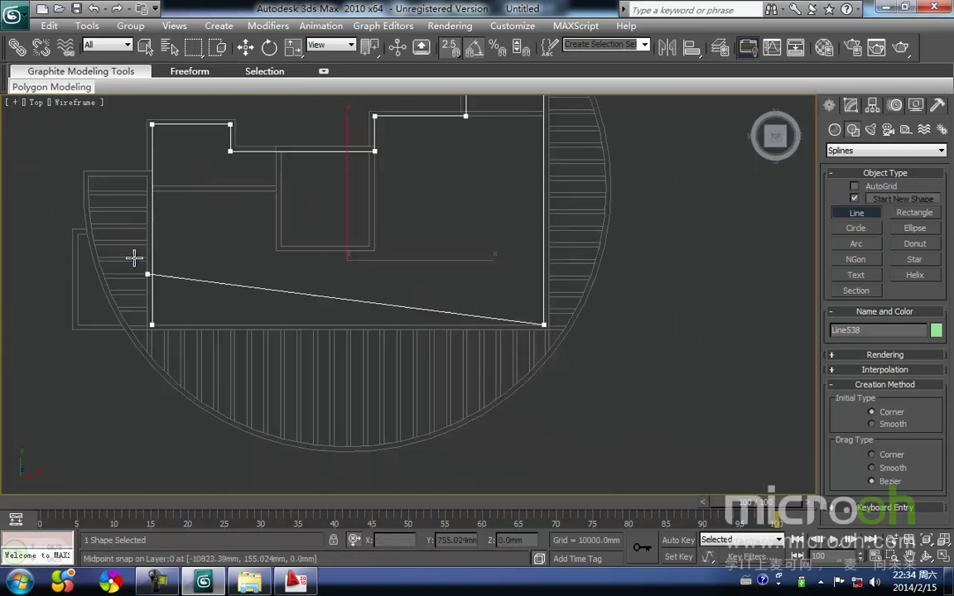
left_click(152, 325)
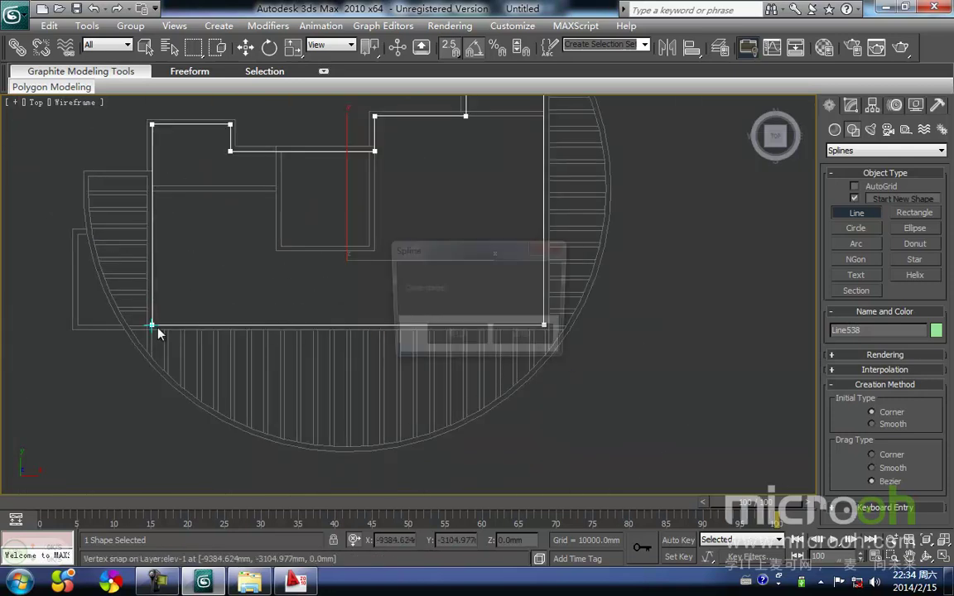
left_click(456, 346)
key("w")
middle_click_drag(407, 208, 368, 292)
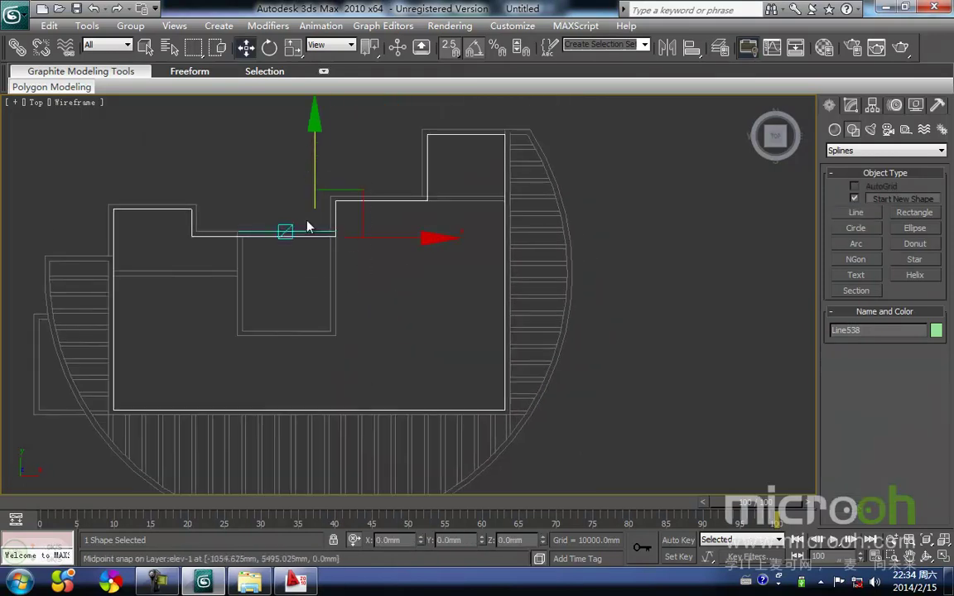
- Outline the closed wall spline by -240 mm, undo it, and outline it by 240 mm to the walls' outer faces instead
middle_click_drag(307, 226, 318, 231)
key("3")
left_click(516, 289)
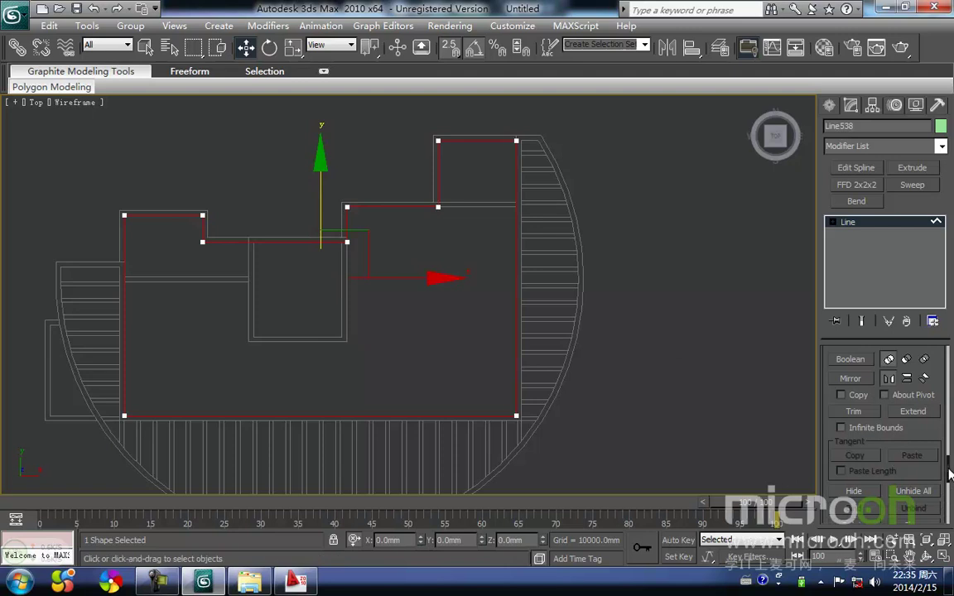
scroll(886, 397, "up", 3)
left_click(854, 427)
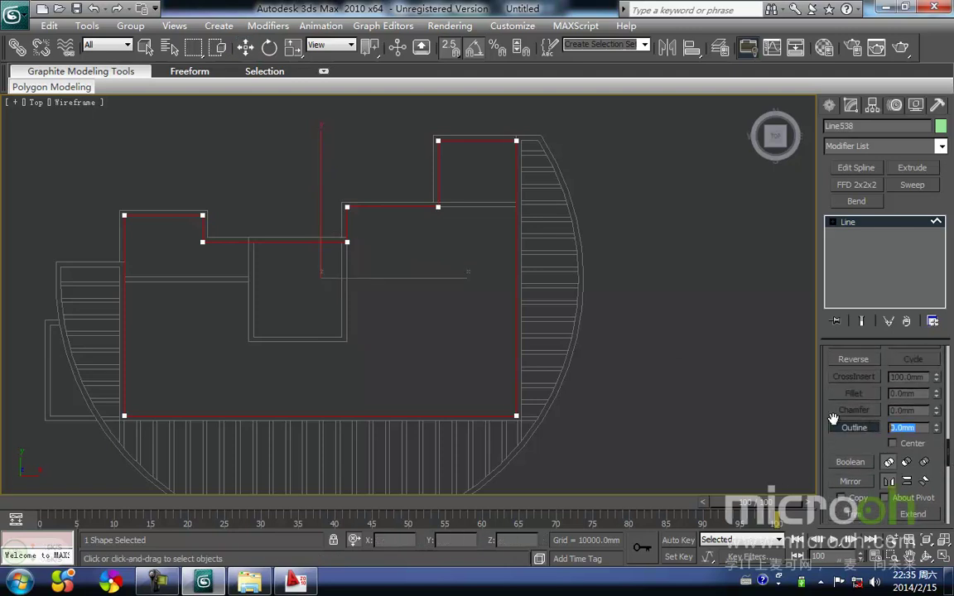
type("-24")
key("Return")
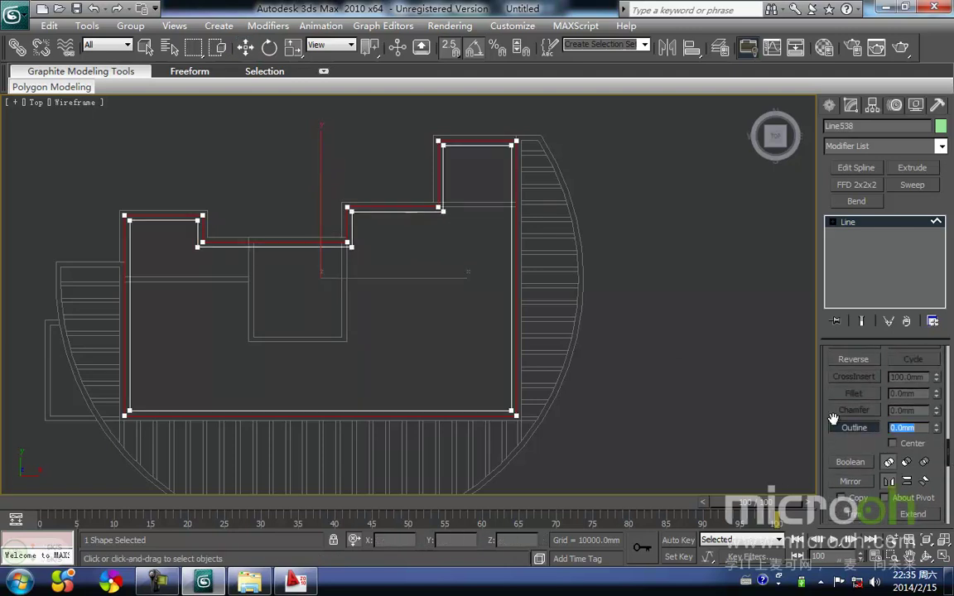
middle_click_drag(775, 352, 762, 371)
key("ctrl+z")
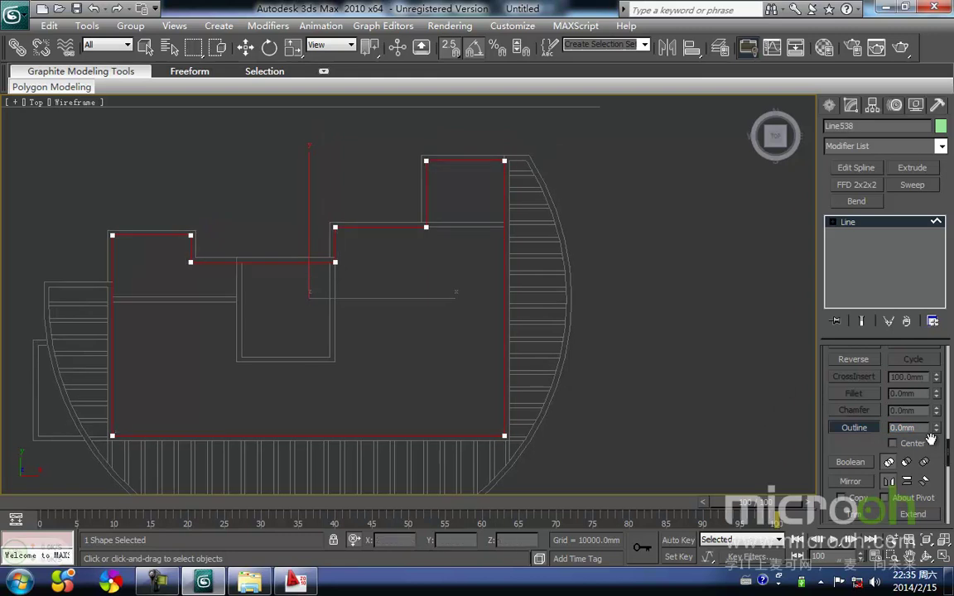
type("24")
key("Return")
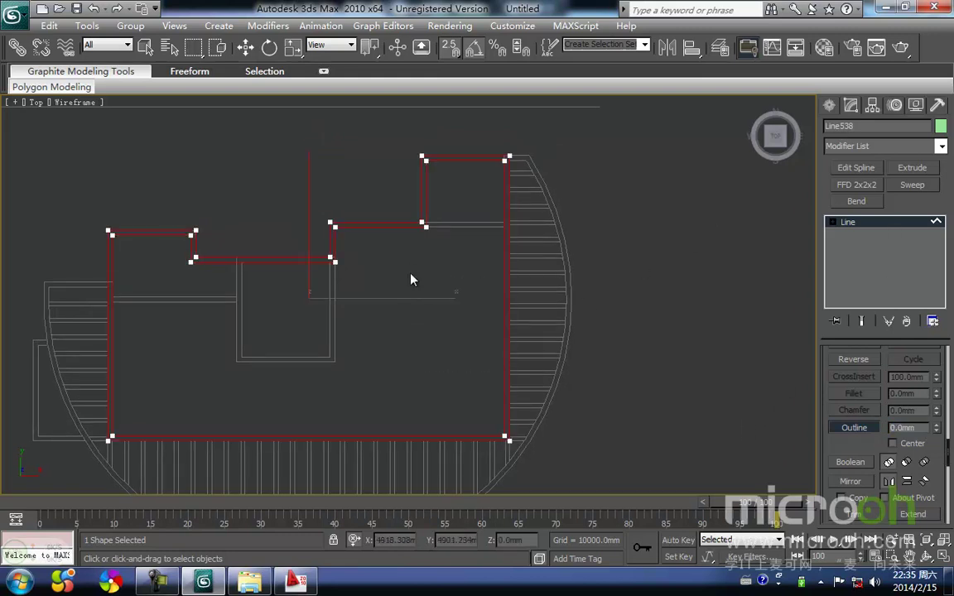
- Raise the double wall outline in the front view and snap it to the underside of the elevation's roof band
key("f")
scroll(443, 352, "down", 3)
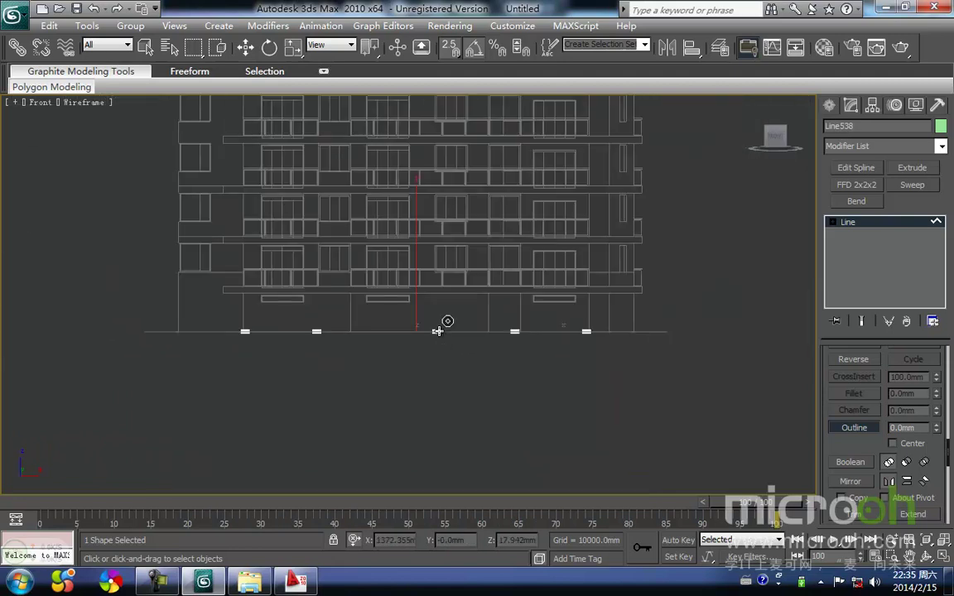
key("w")
middle_click_drag(389, 341, 391, 432)
scroll(393, 435, "down", 2)
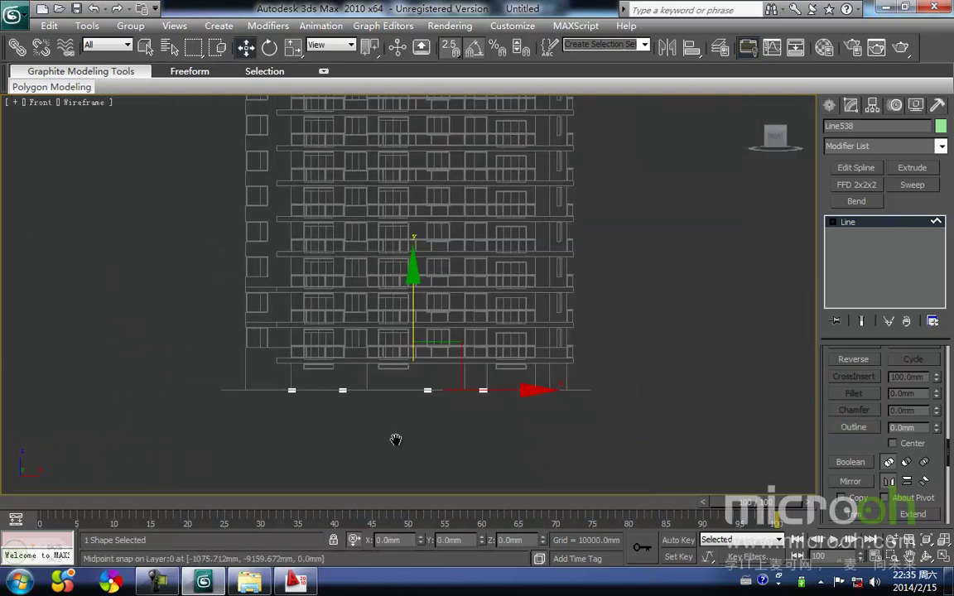
left_click_drag(411, 331, 396, 156)
middle_click_drag(388, 212, 378, 403)
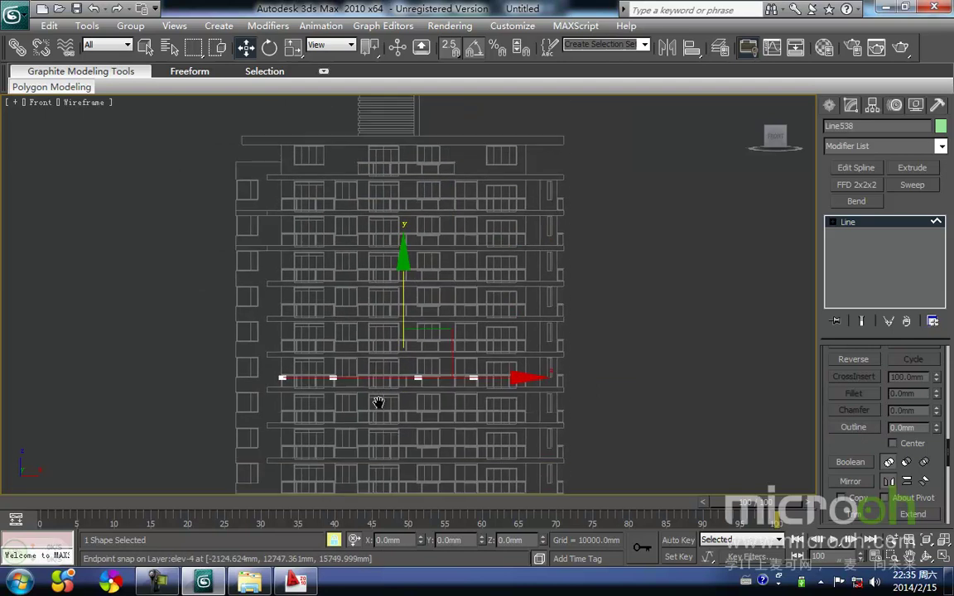
left_click_drag(320, 375, 310, 234)
scroll(295, 183, "up", 4)
middle_click_drag(310, 232, 532, 438)
left_click_drag(414, 350, 412, 339)
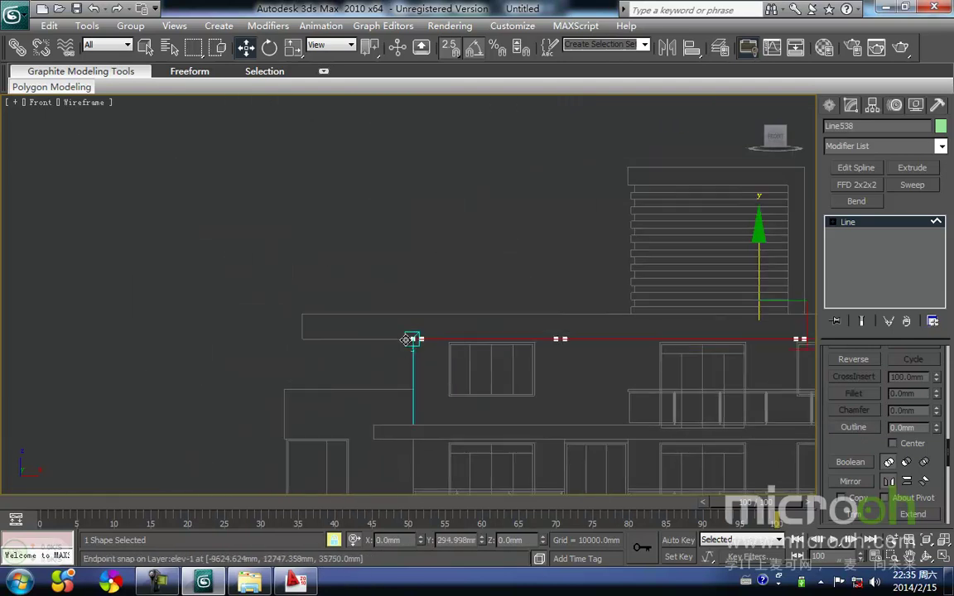
- Extrude the raised wall outline by 400 mm, show the hidden geometry, and clear the selection
left_click(912, 168)
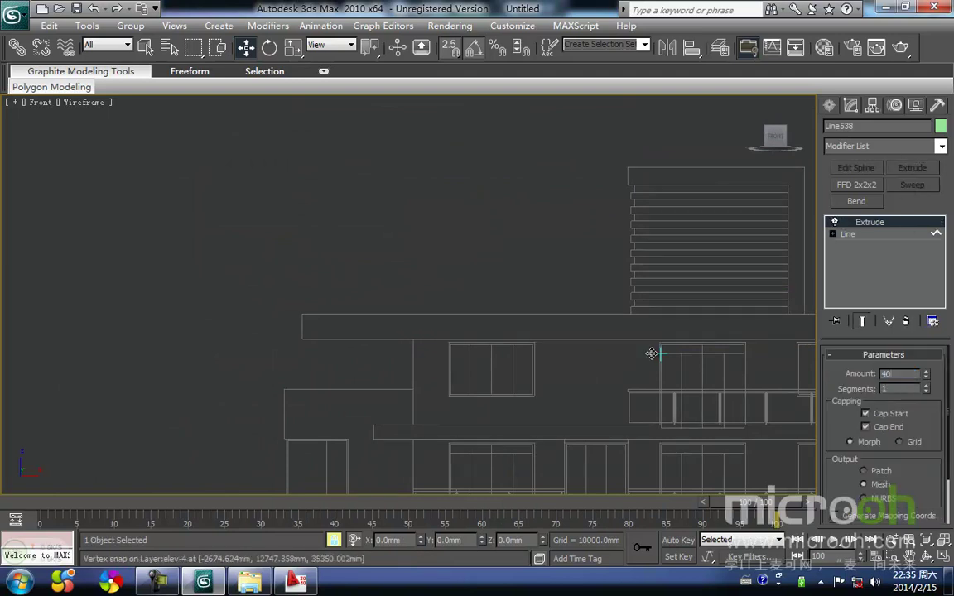
middle_click_drag(619, 270, 570, 244)
scroll(472, 278, "up", 2)
middle_click_drag(473, 279, 540, 311)
left_click(538, 274)
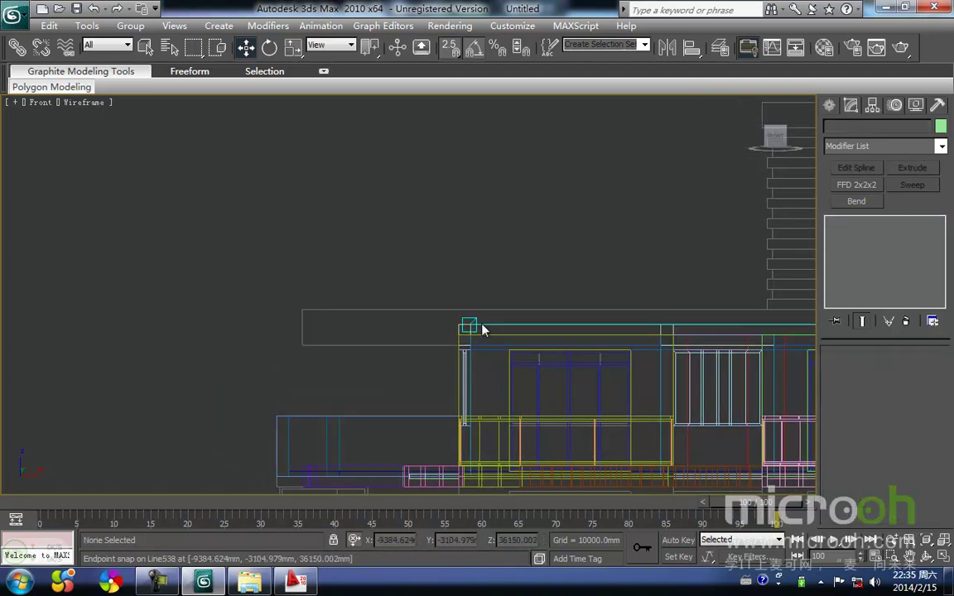